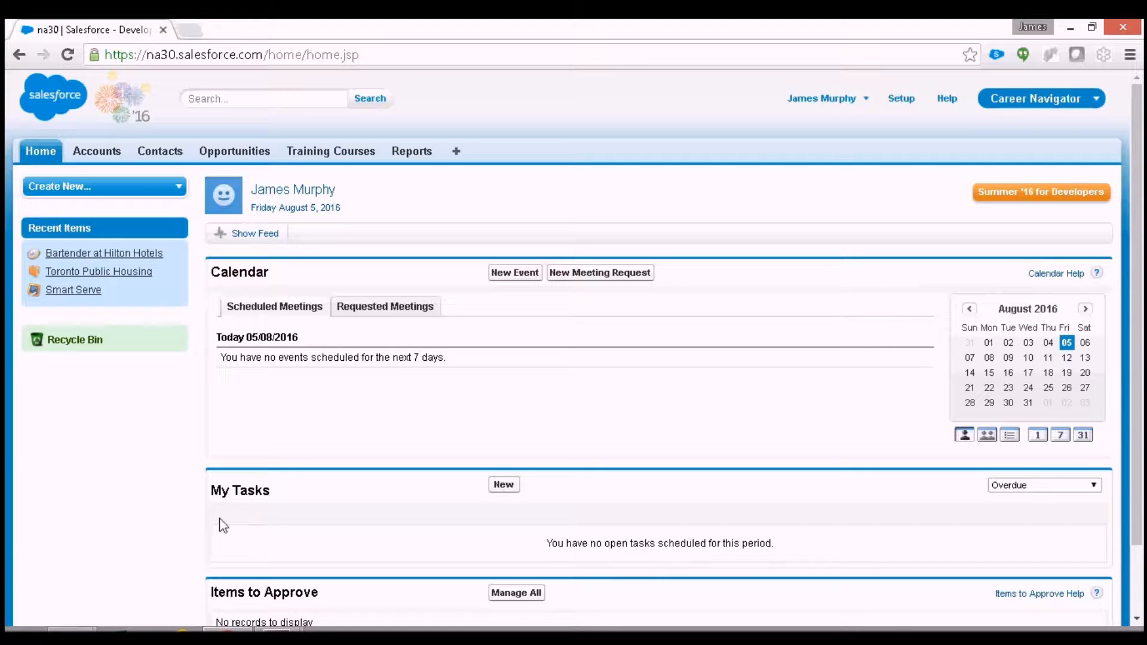
# Step: Create a new contact with the trainee's first and last name, and save the record
pyautogui.click(160, 156)
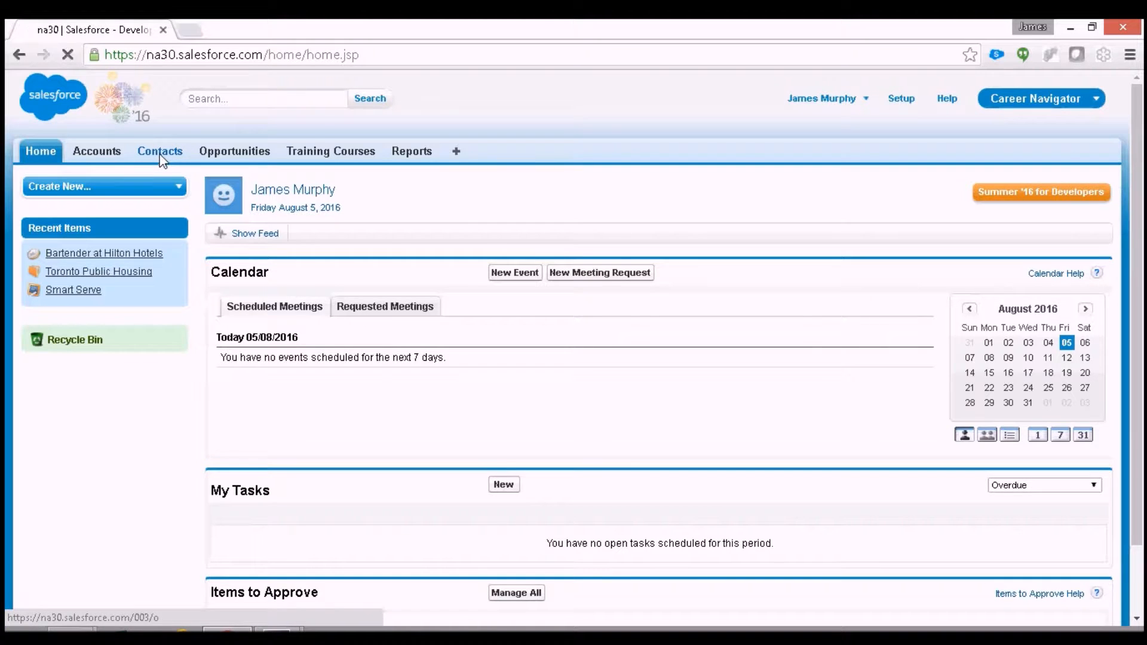
pyautogui.click(498, 278)
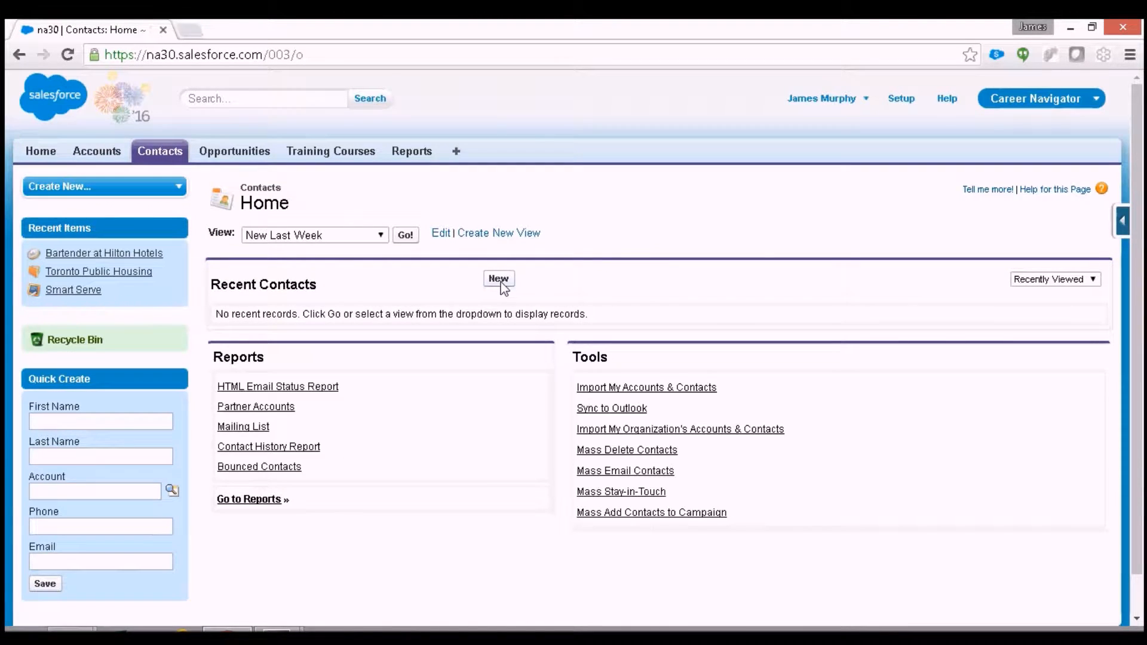
pyautogui.write('Trainee')
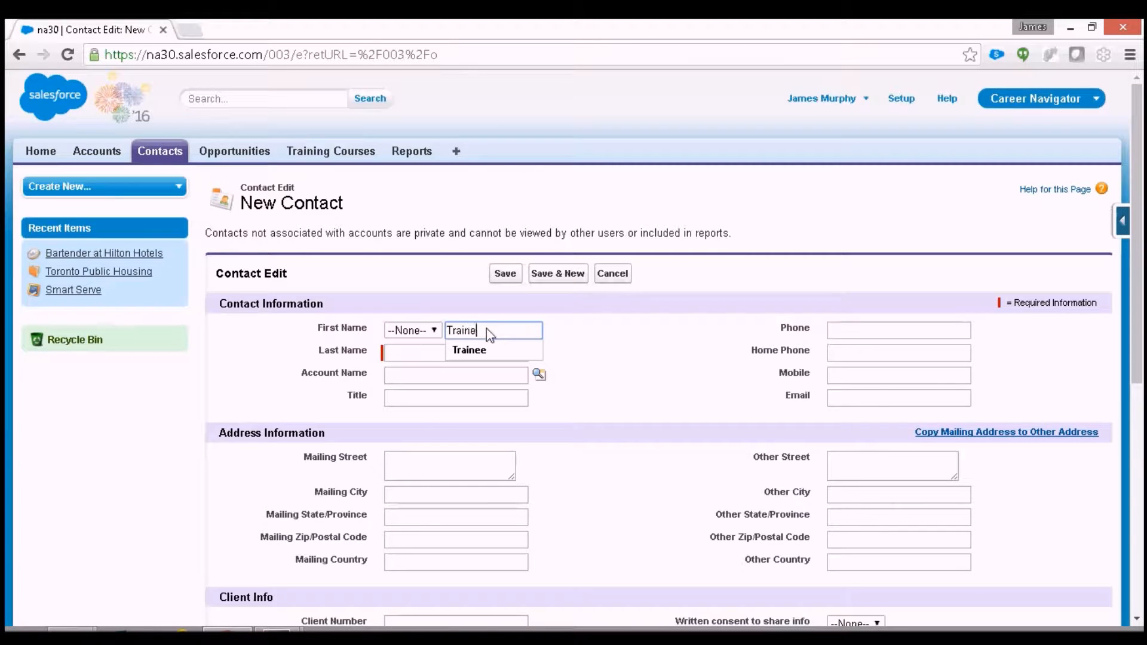
pyautogui.press('Tab')
pyautogui.write('Tom')
pyautogui.click(615, 352)
pyautogui.scroll(-1, 1137, 180)
pyautogui.scroll(-3, 1138, 179)
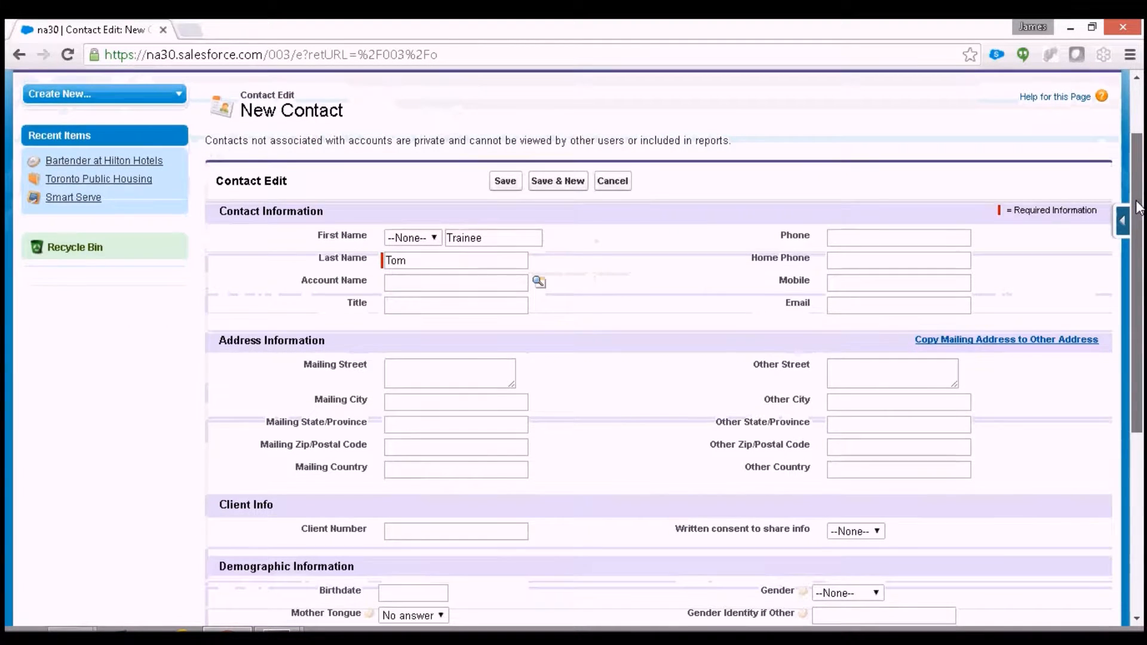
pyautogui.scroll(-1, 1138, 206)
pyautogui.click(505, 162)
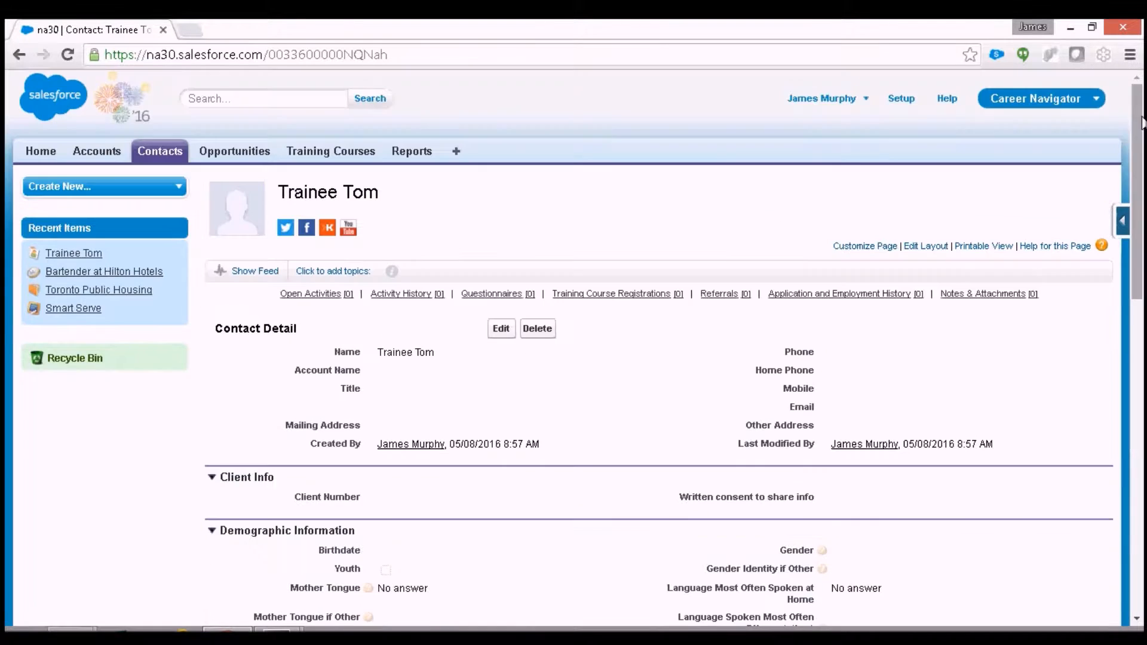
# Step: Review the new contact's demographic fields and related lists, from open activities through questionnaires and referrals to notes and attachments
pyautogui.moveTo(1140, 123); pyautogui.dragTo(1141, 239)
pyautogui.scroll(-2, 1140, 238)
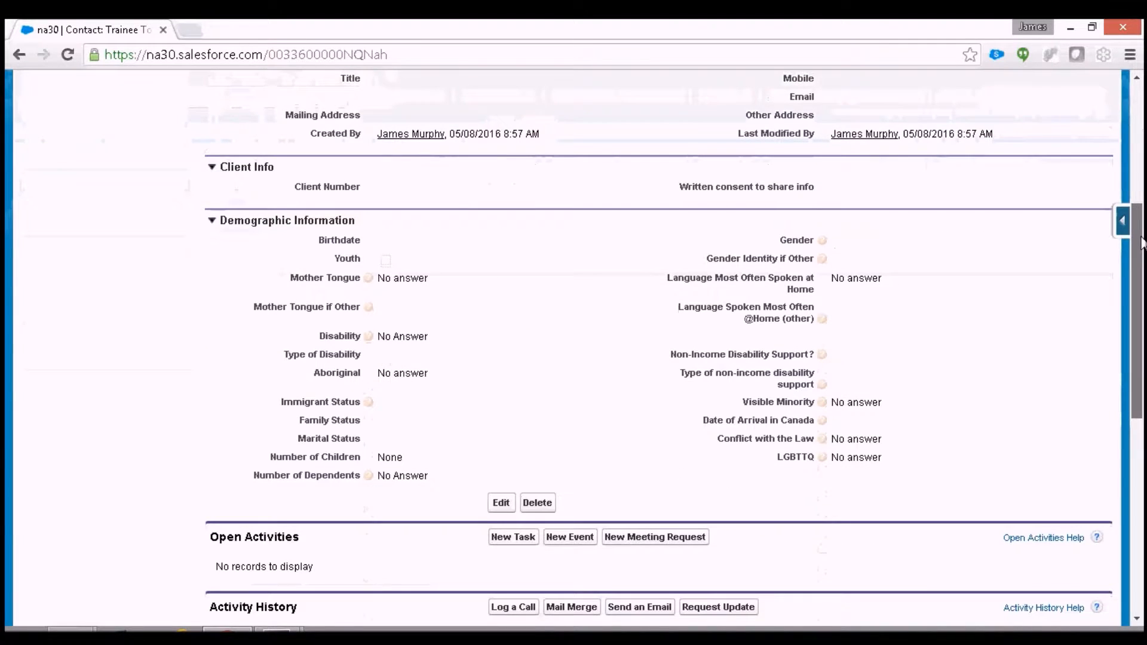
pyautogui.scroll(-1, 1139, 250)
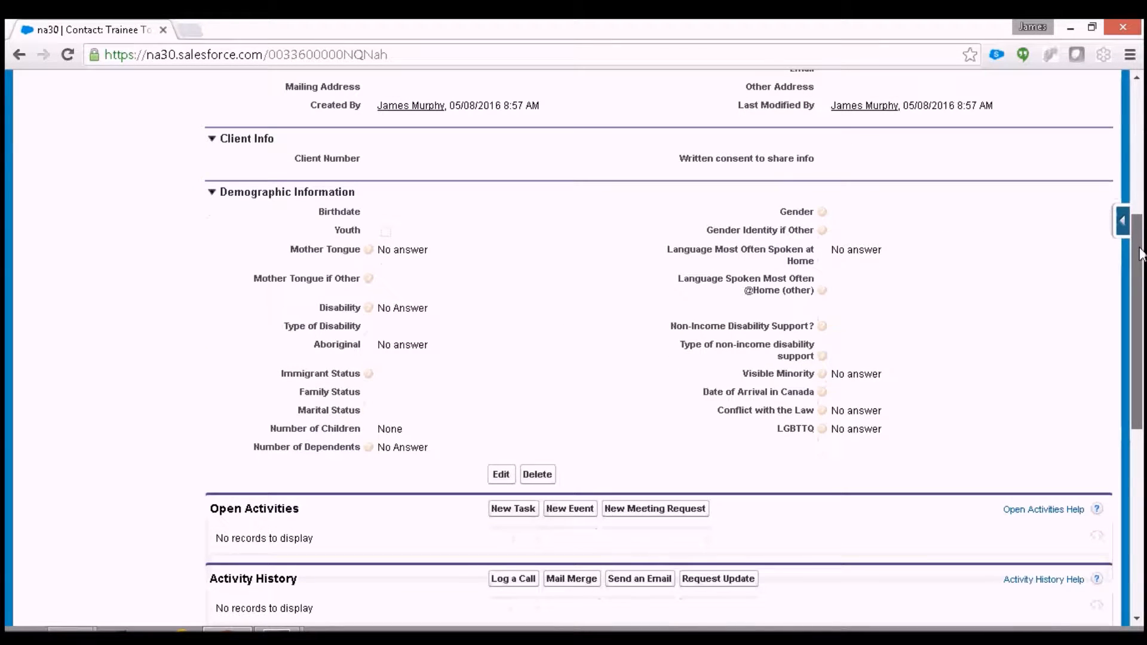
pyautogui.scroll(-2, 1141, 254)
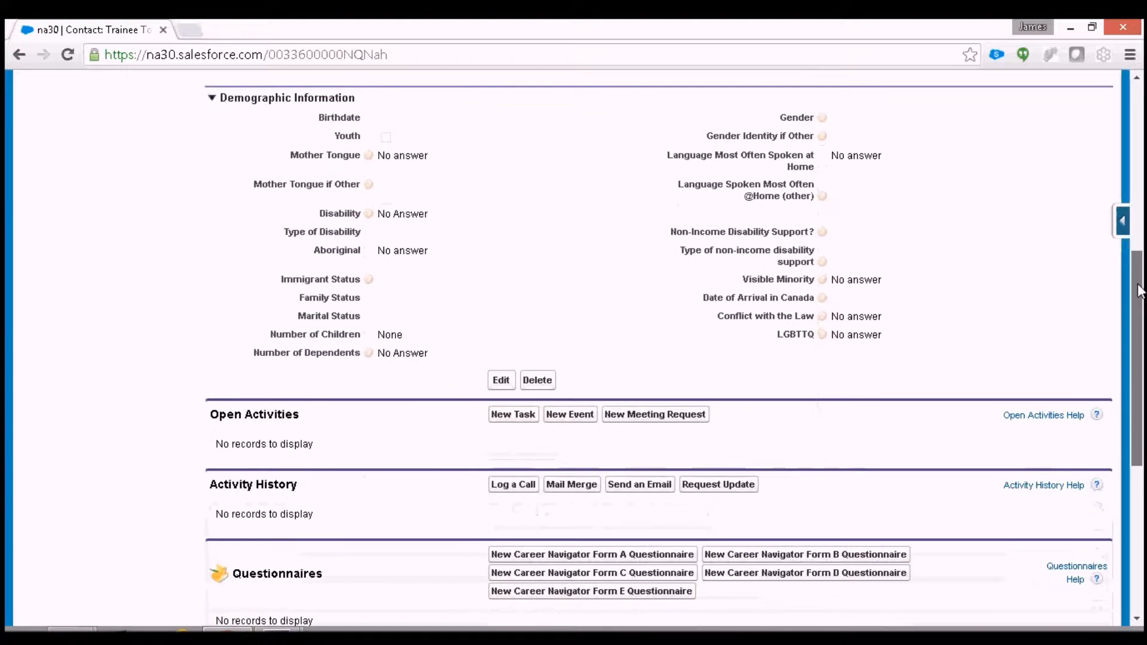
pyautogui.scroll(-3, 1141, 310)
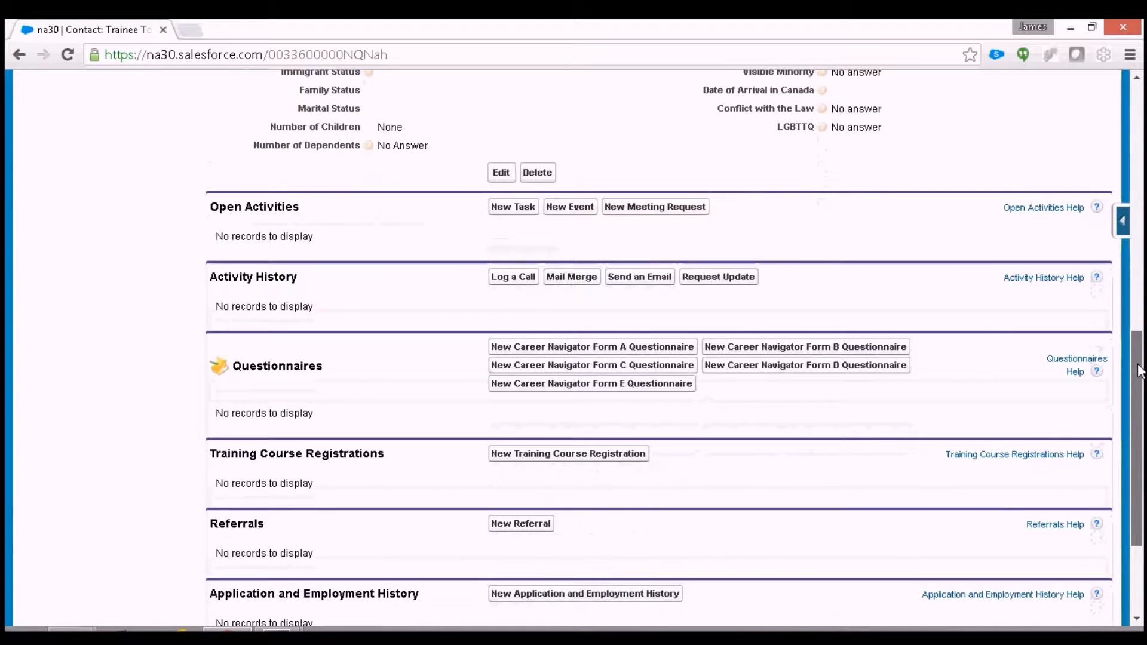
pyautogui.scroll(-1, 1140, 371)
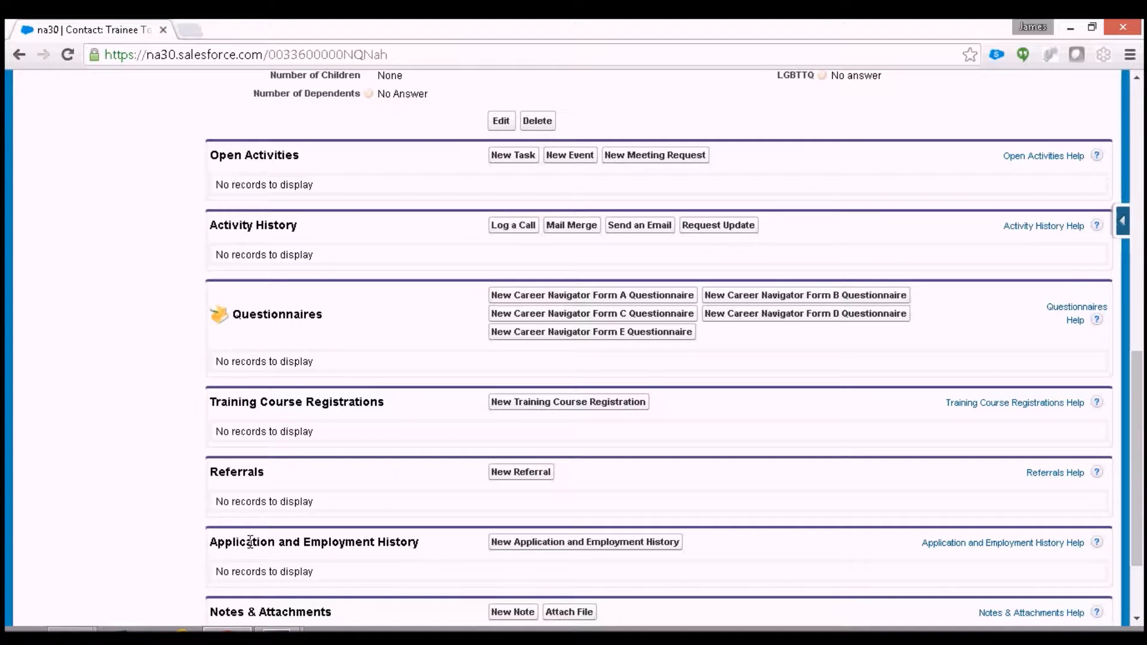
pyautogui.scroll(-1, 250, 541)
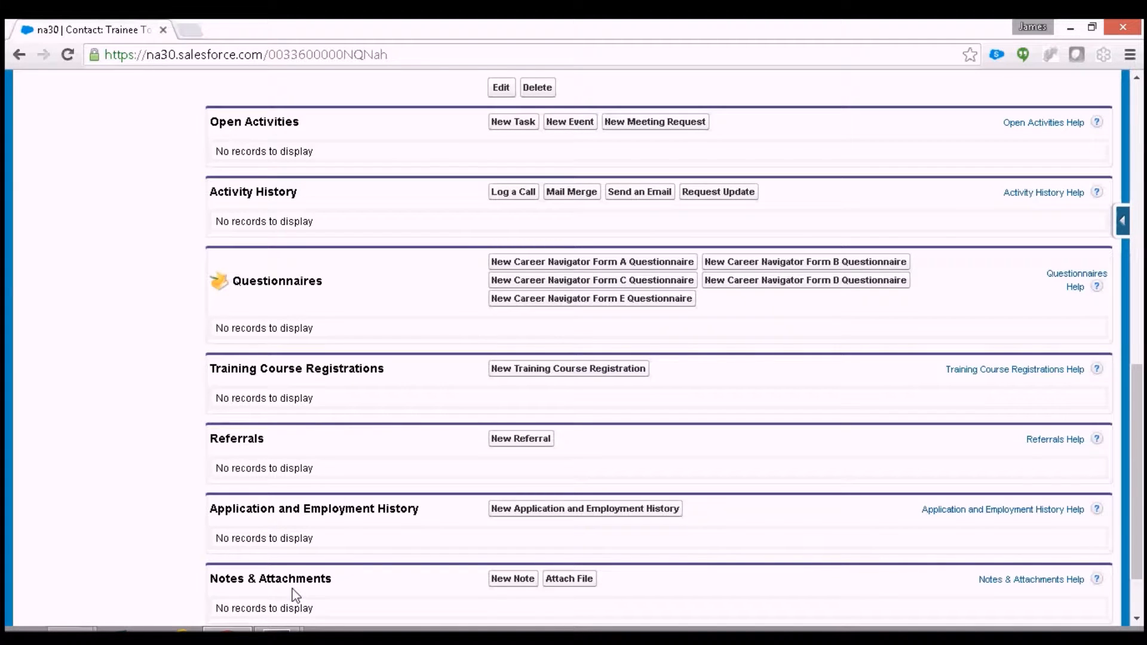
# Step: Start a training course registration from the contact, naming it with the trainee's name followed by SmartServe
pyautogui.click(523, 368)
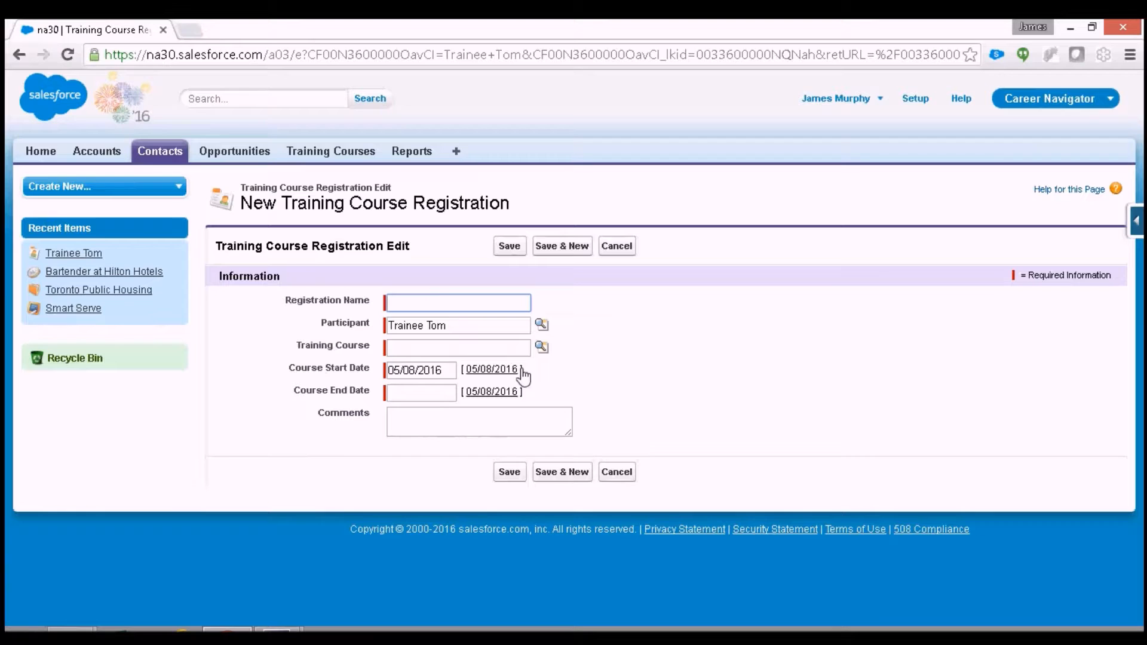
pyautogui.write('Tr')
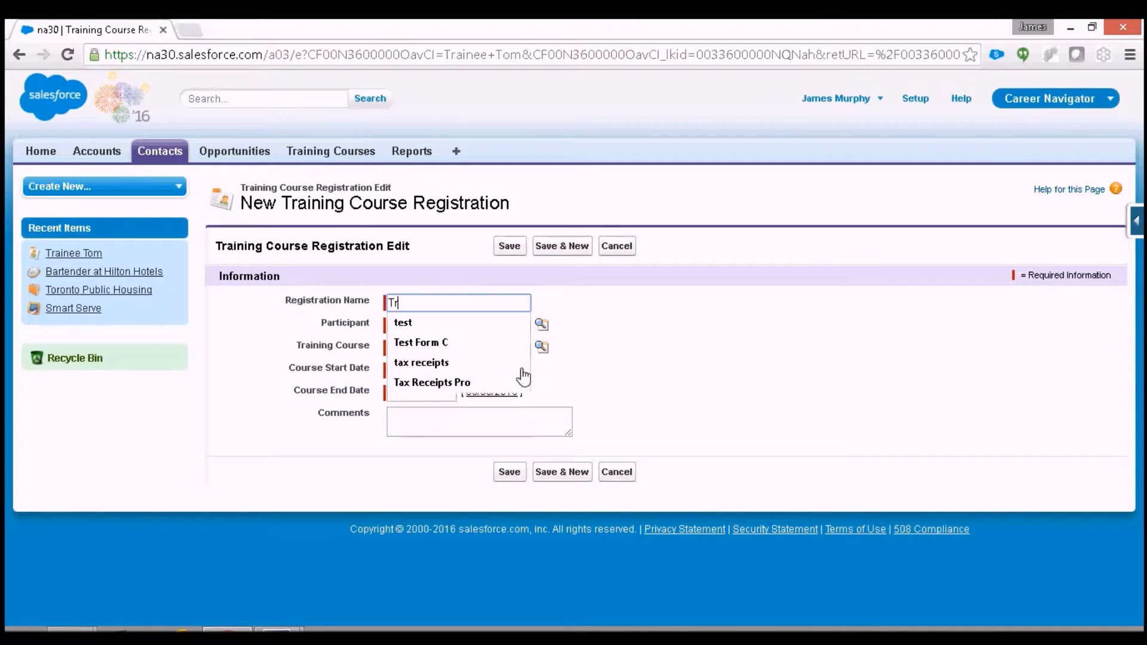
pyautogui.write('ainee Tom SmartServe')
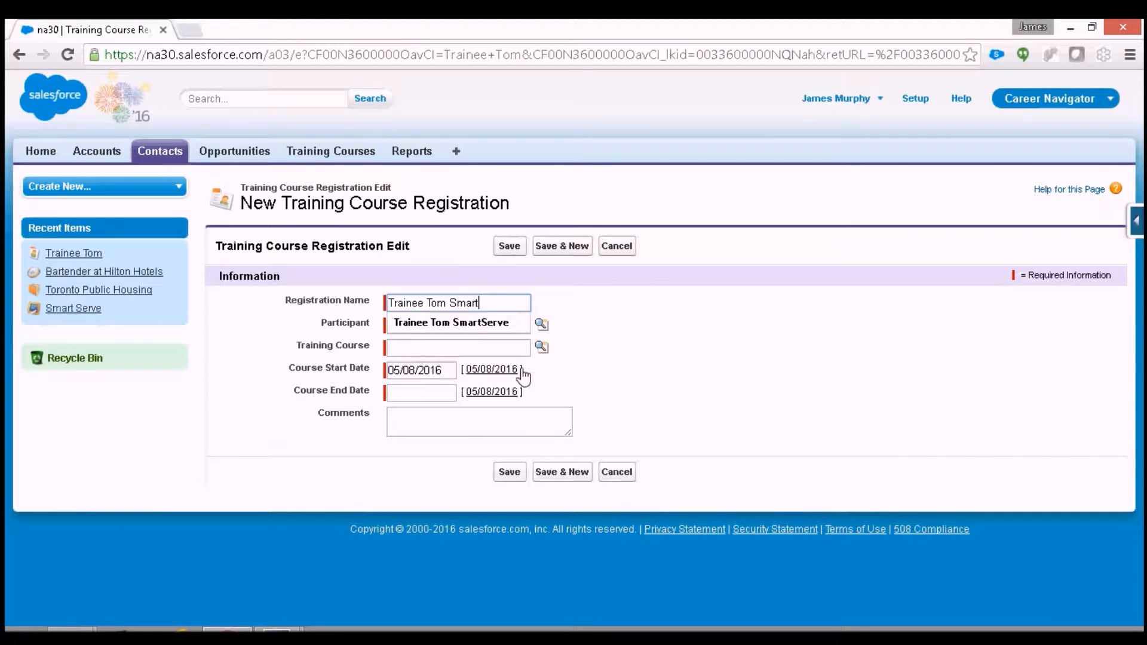
pyautogui.press('Tab')
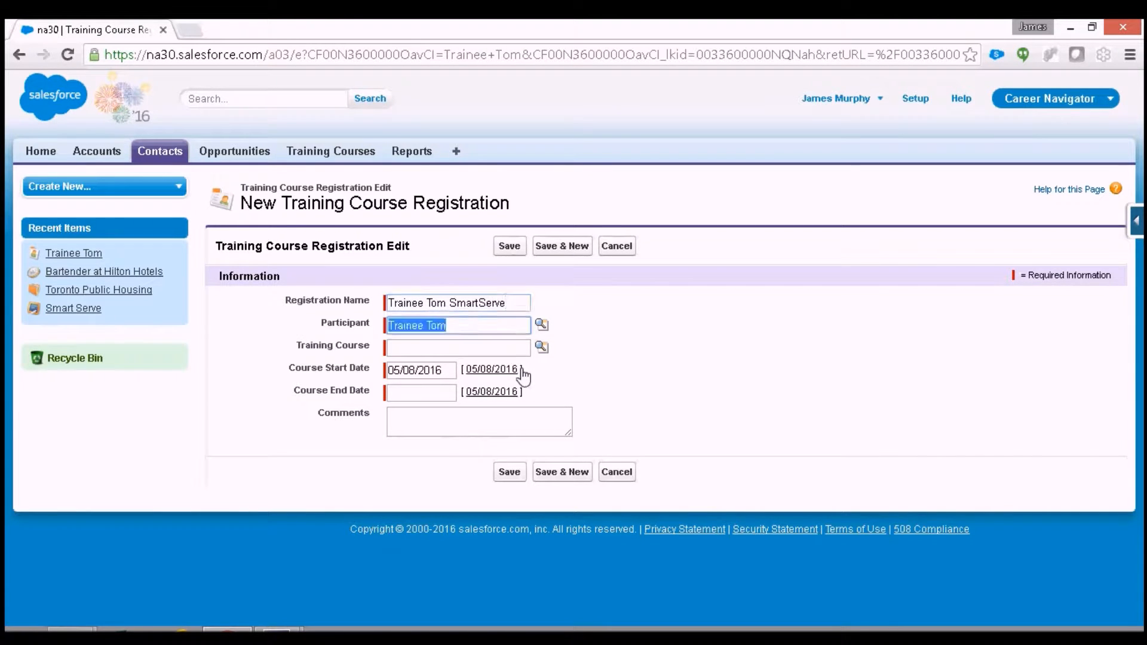
# Step: Select Smart Serve as the training course, set the course end date to 12/08/2016, and save the registration
pyautogui.click(431, 349)
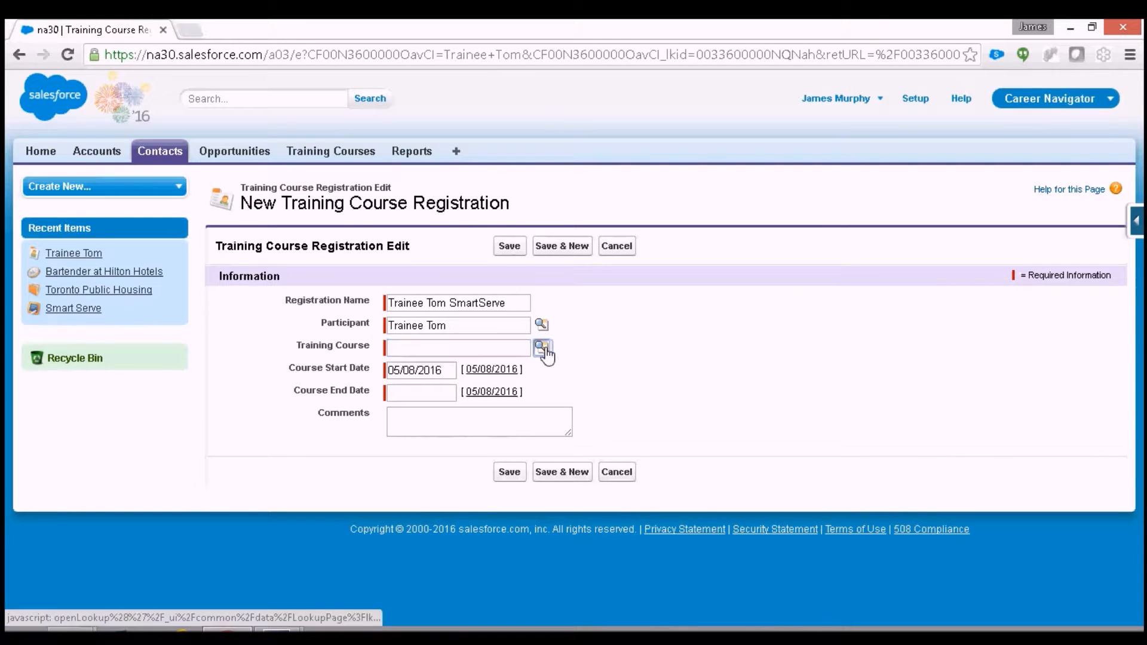
pyautogui.click(543, 347)
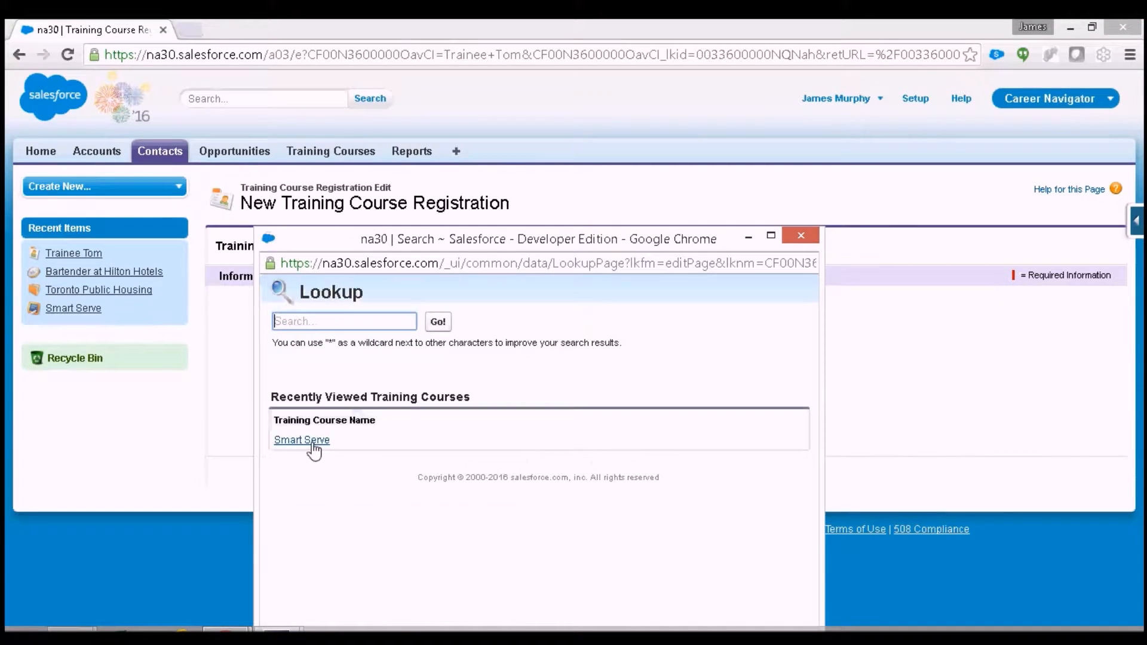
pyautogui.click(312, 445)
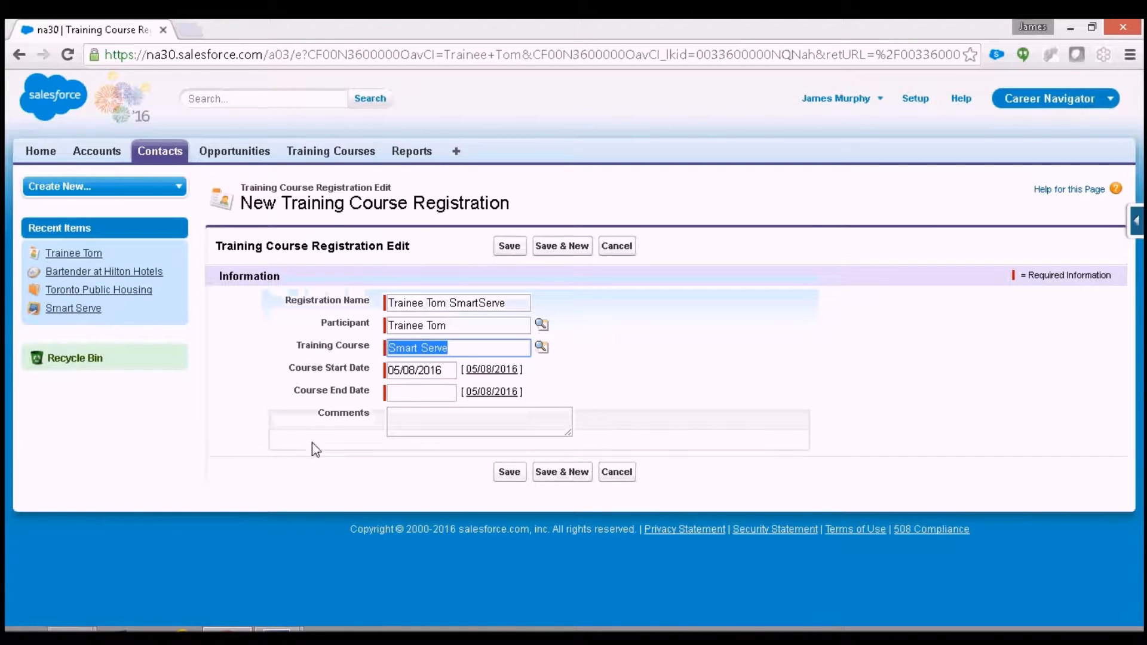
pyautogui.click(412, 395)
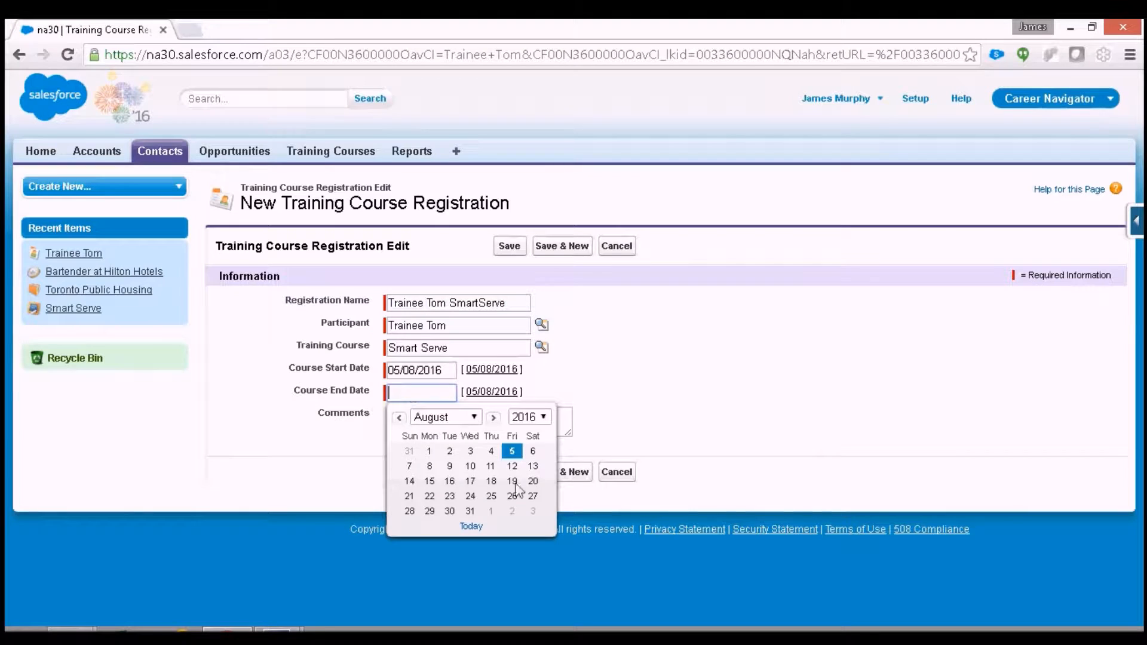
pyautogui.click(512, 465)
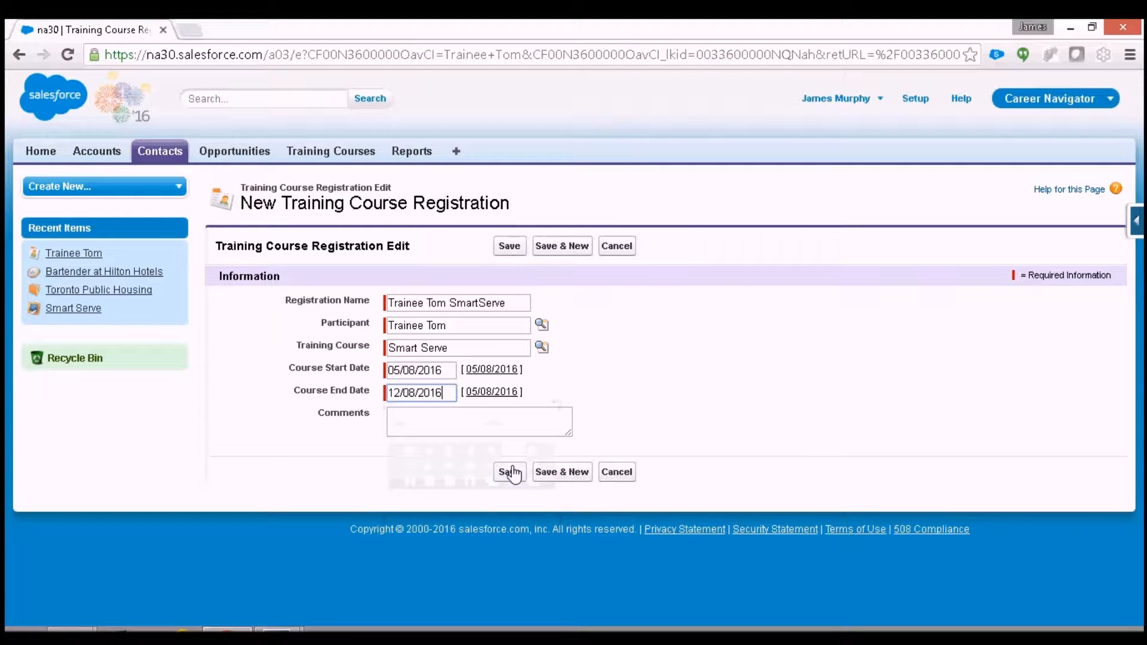
pyautogui.click(511, 472)
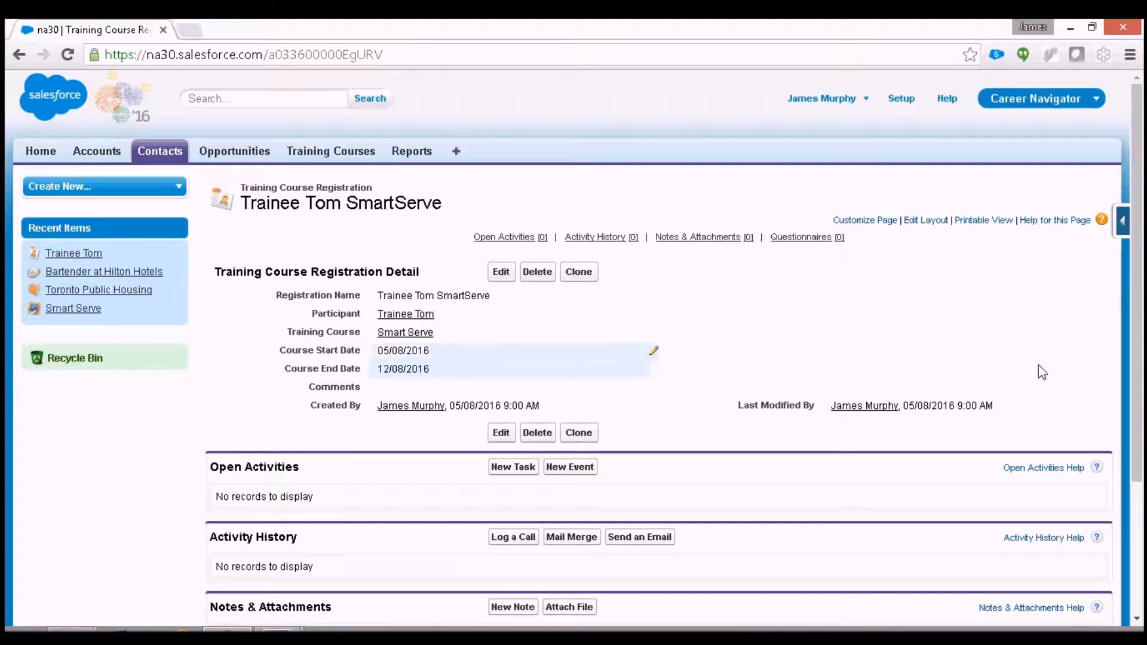
# Step: Open the participant's contact record from the saved course registration
pyautogui.moveTo(1142, 291); pyautogui.dragTo(1141, 328)
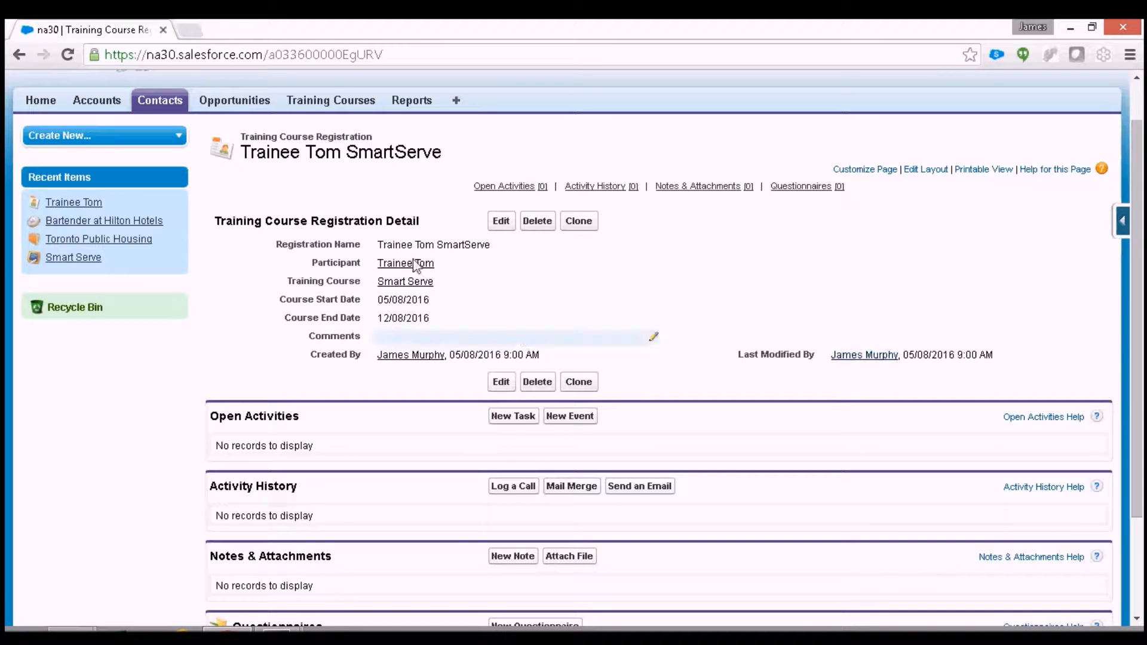
pyautogui.moveTo(401, 271)
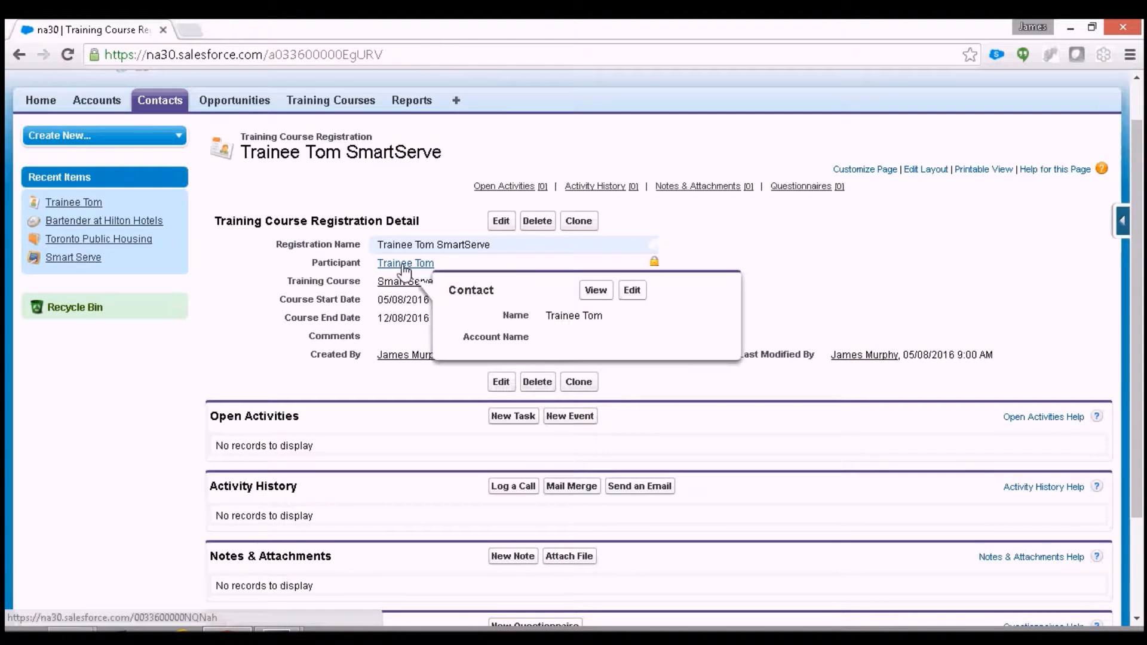
pyautogui.click(403, 263)
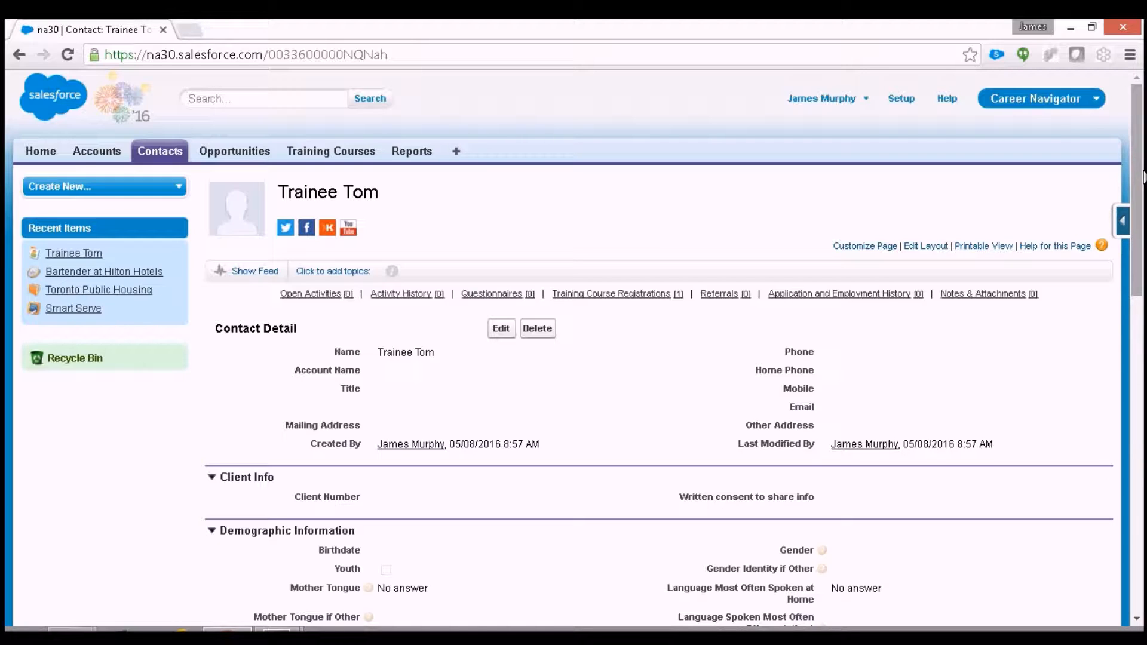
# Step: Enter the contact's birthdate and set Mother Tongue to English in the demographic information
pyautogui.moveTo(1143, 176); pyautogui.dragTo(1141, 303)
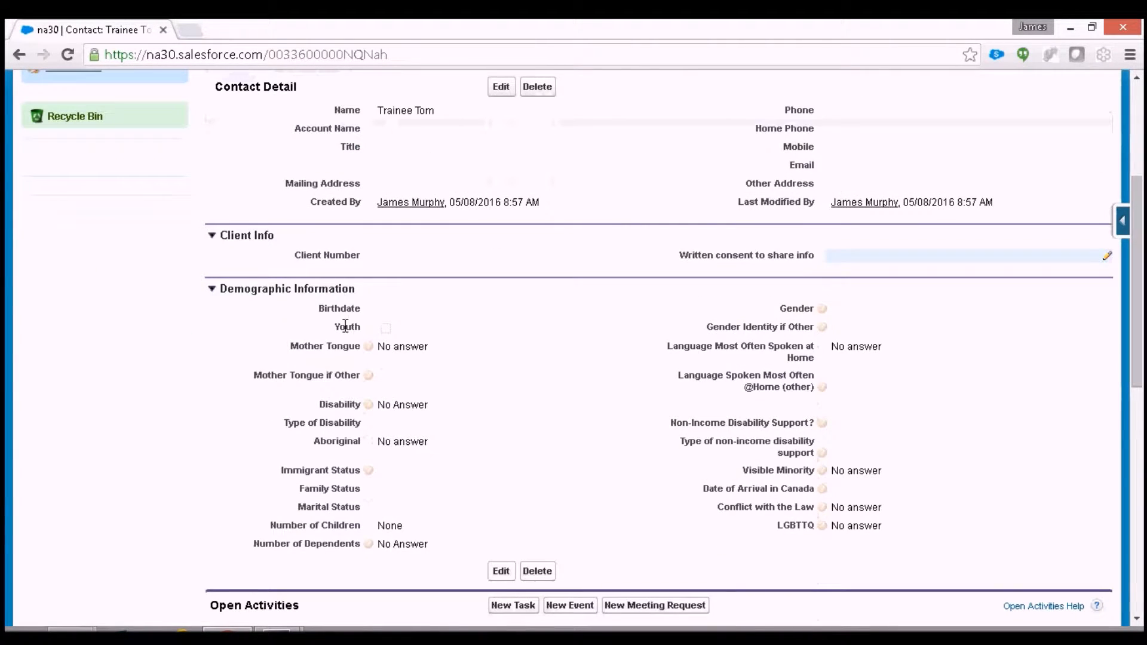
pyautogui.doubleClick(389, 316)
pyautogui.write('01/01/1995')
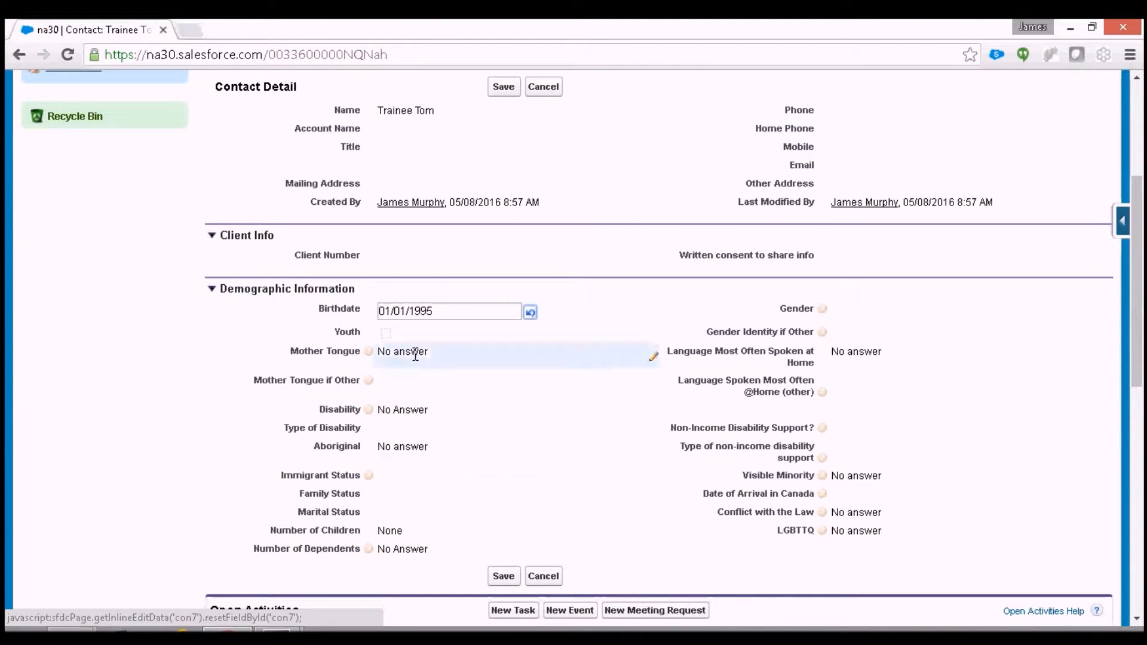
pyautogui.doubleClick(415, 354)
pyautogui.click(415, 352)
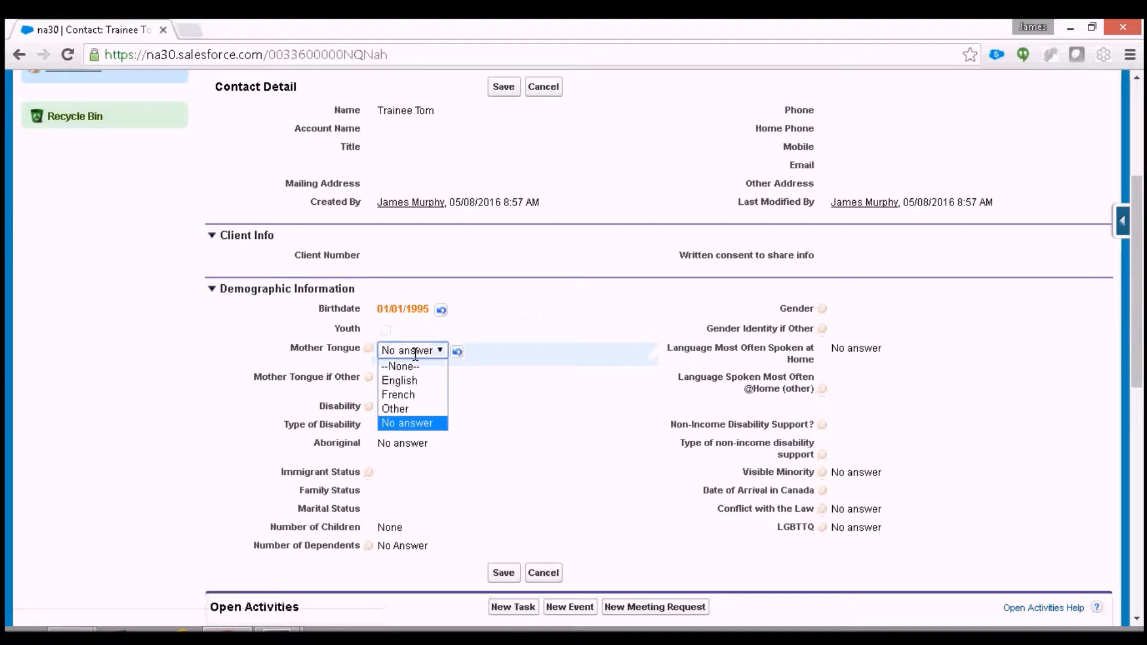
pyautogui.click(406, 385)
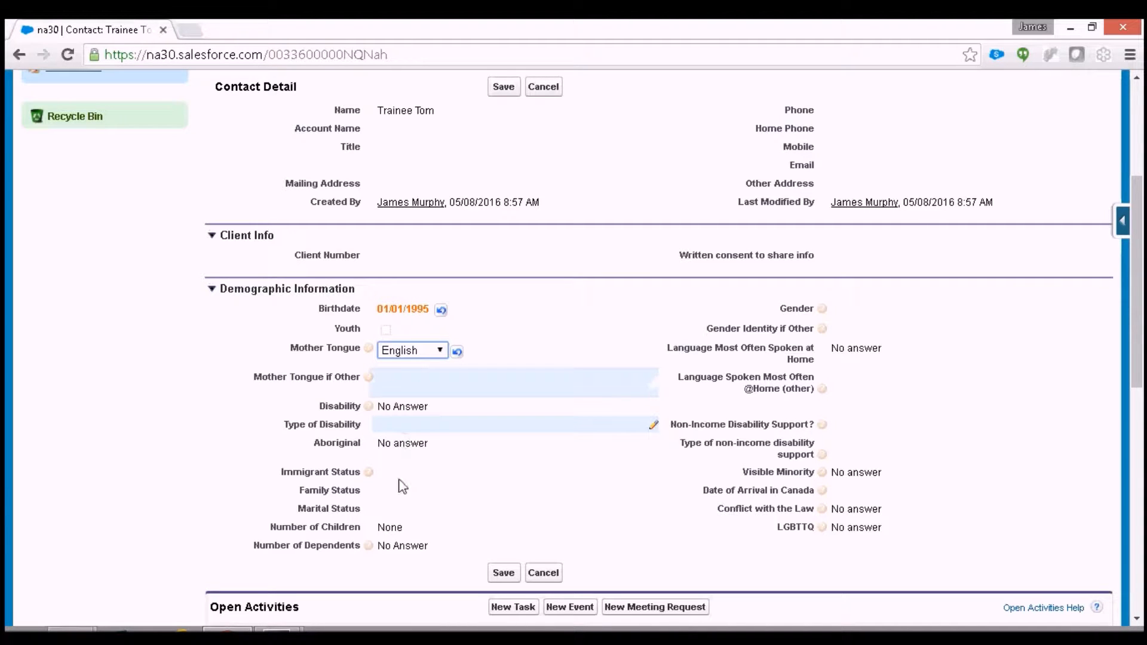
# Step: Choose None for Number of Children and save the contact's demographic changes
pyautogui.doubleClick(411, 530)
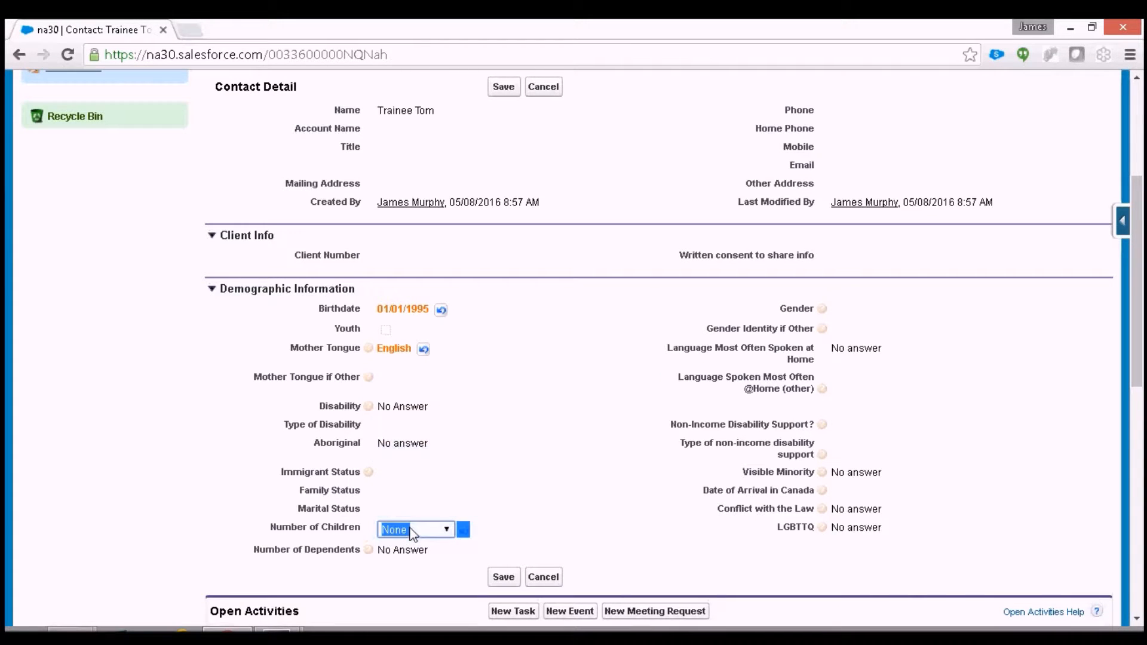
pyautogui.click(411, 530)
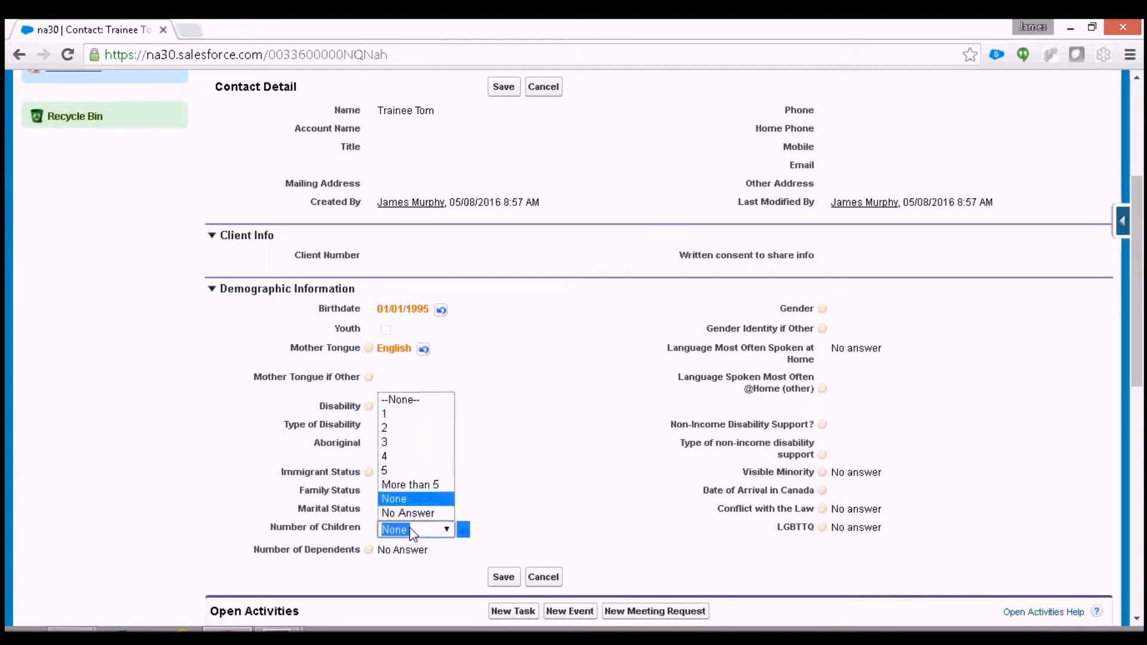
pyautogui.click(402, 499)
pyautogui.click(507, 577)
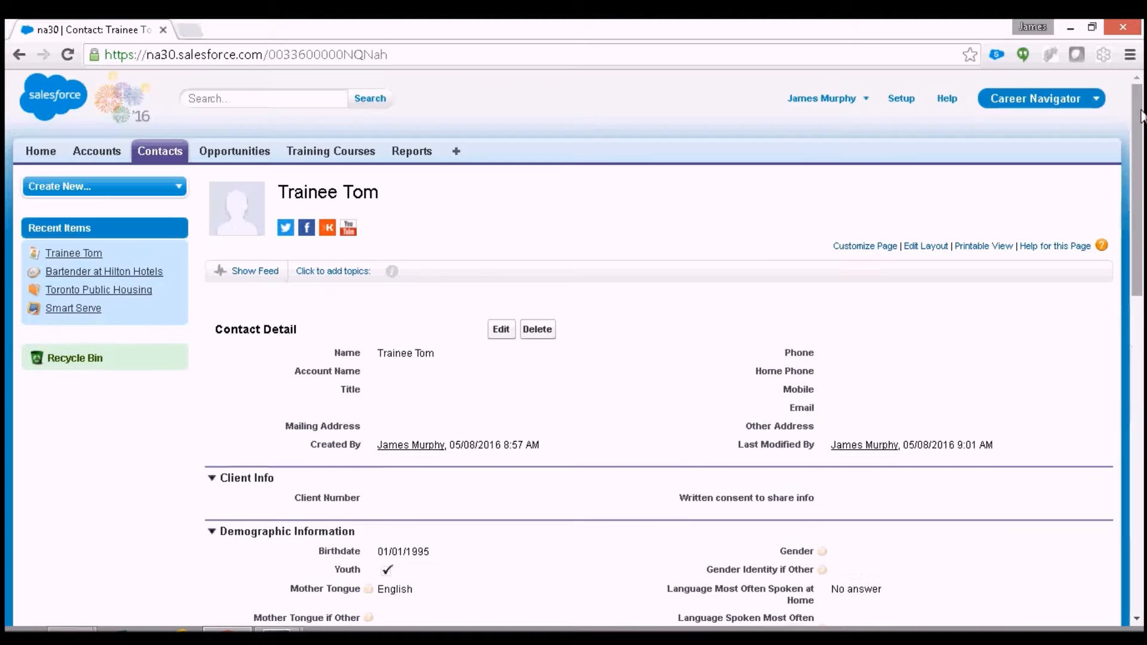
# Step: Start a new Career Navigator Form A questionnaire from the trainee's contact record
pyautogui.moveTo(1142, 117); pyautogui.dragTo(1143, 206)
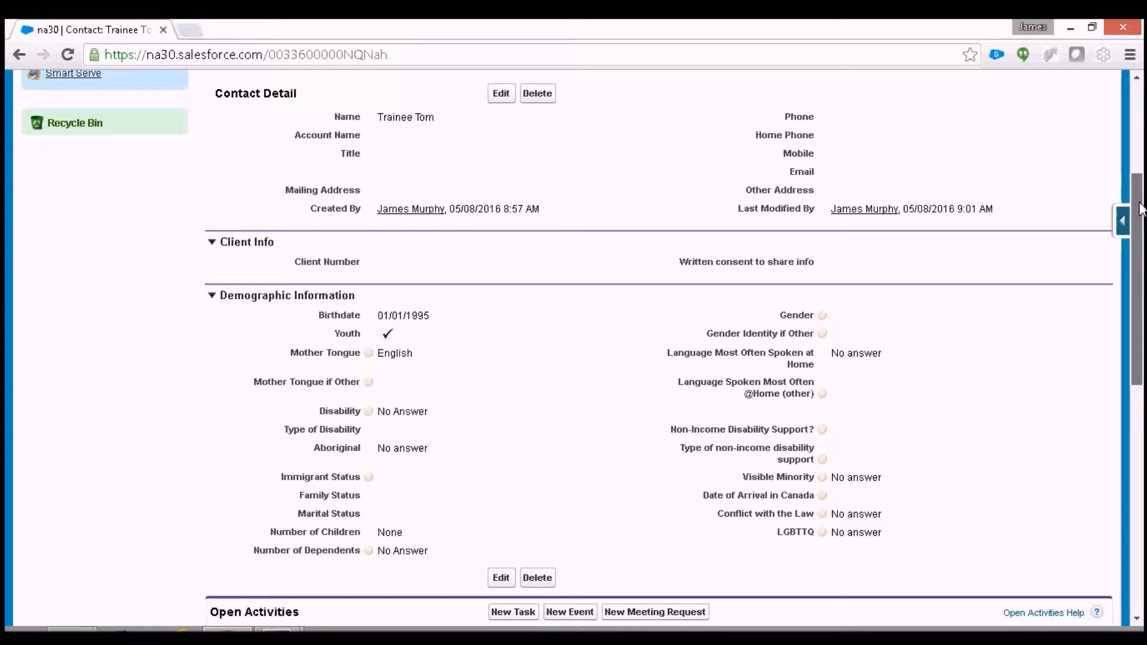
pyautogui.moveTo(1139, 209); pyautogui.dragTo(1139, 333)
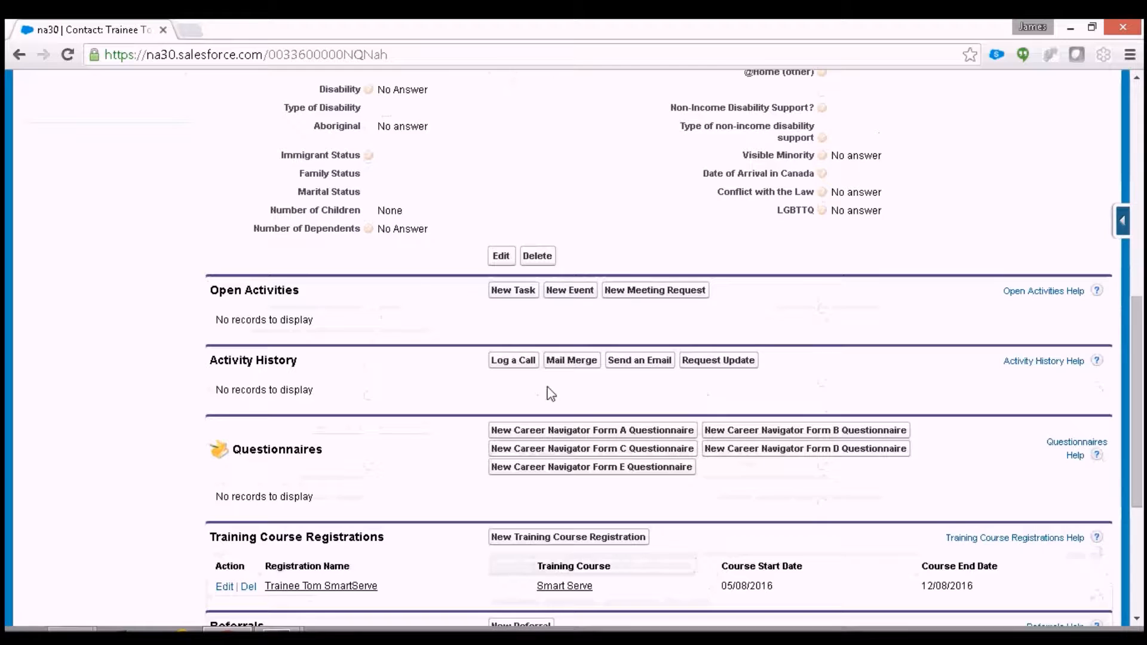
pyautogui.click(525, 432)
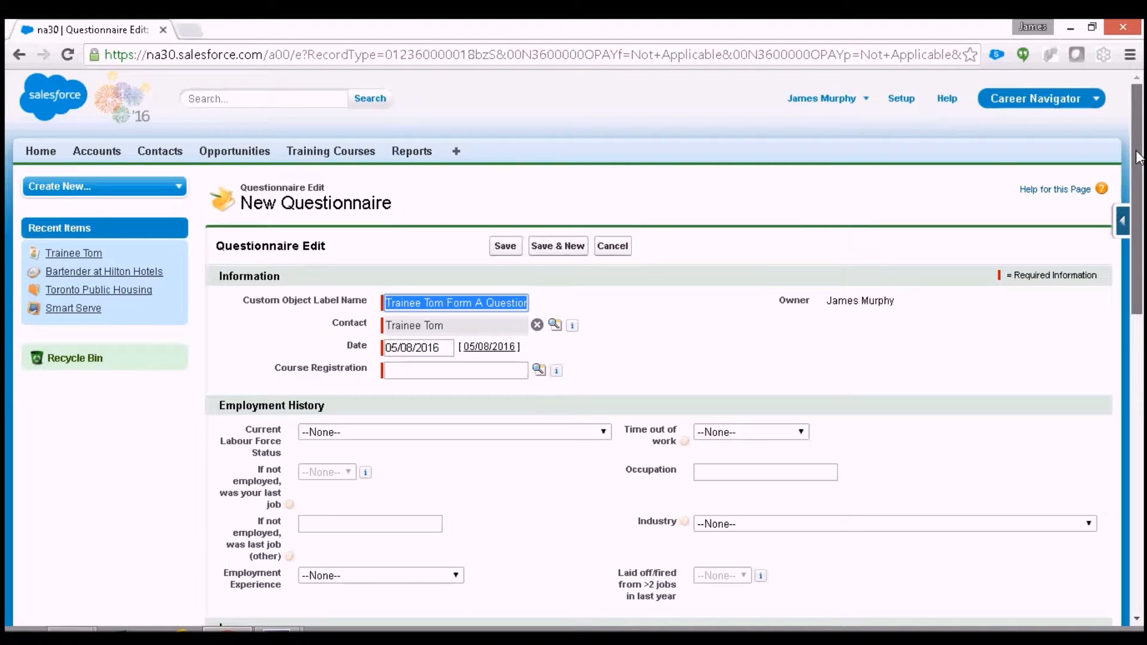
# Step: Review the Form A questions and link the questionnaire to the trainee's SmartServe course registration
pyautogui.moveTo(1140, 157); pyautogui.dragTo(1143, 295)
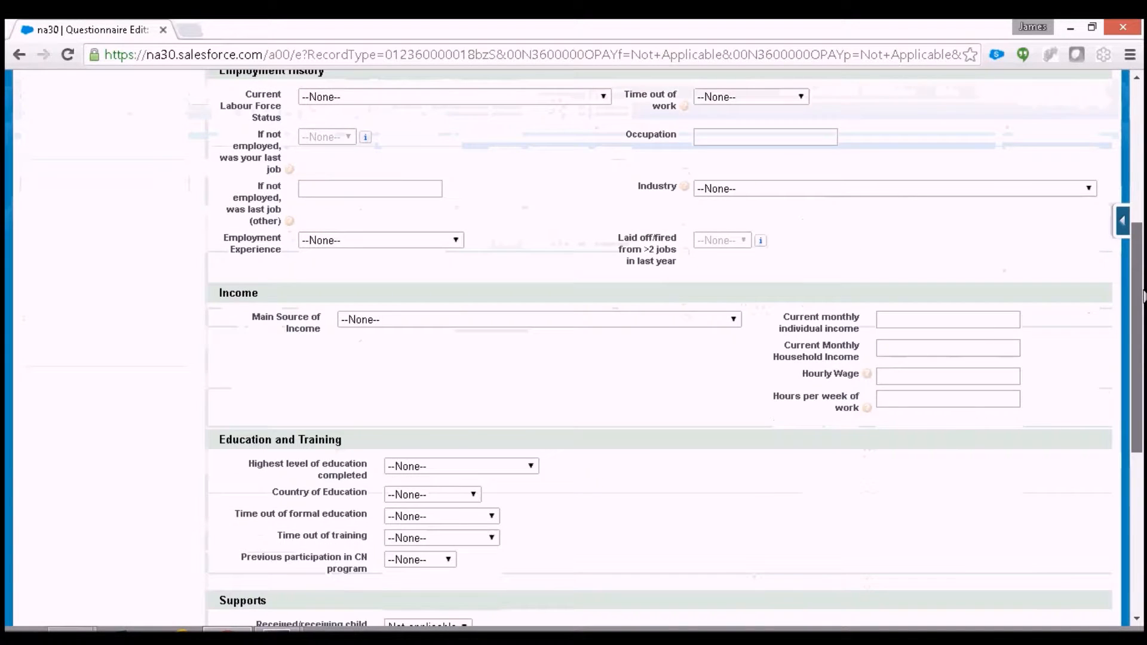
pyautogui.moveTo(1143, 295); pyautogui.dragTo(1143, 416)
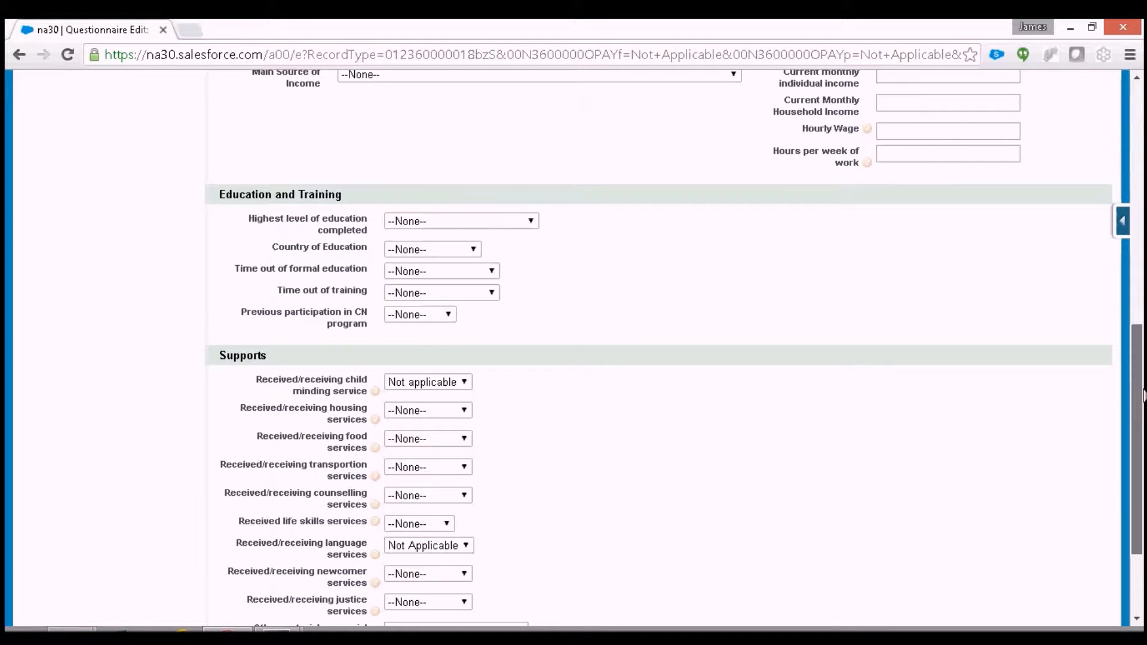
pyautogui.moveTo(1143, 394); pyautogui.dragTo(1142, 208)
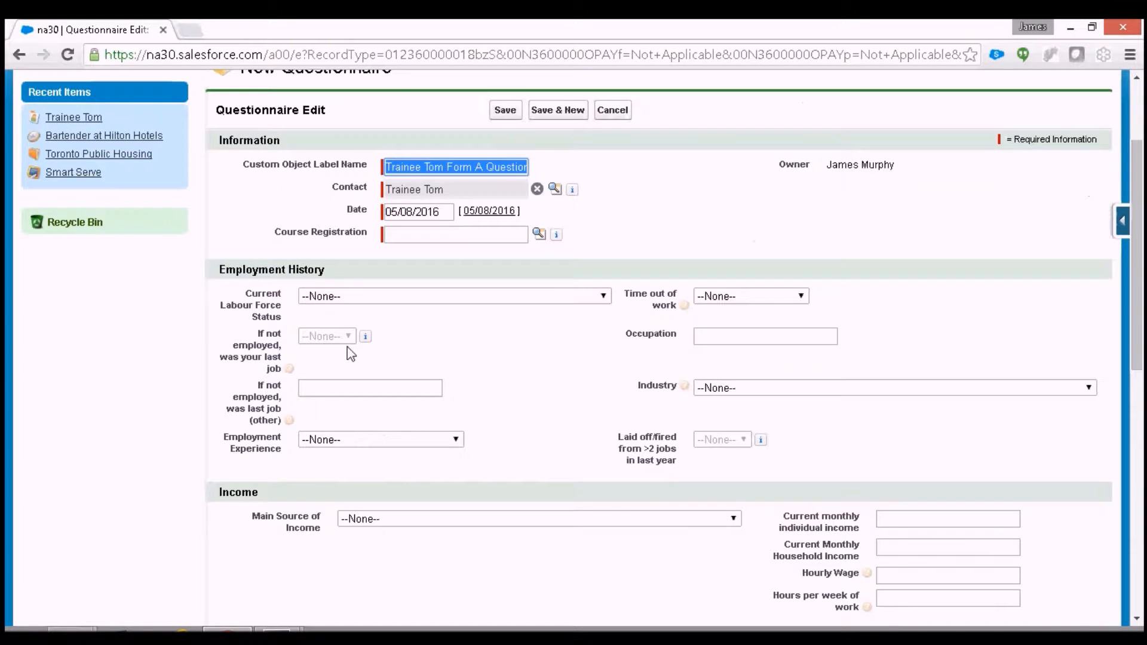
pyautogui.click(540, 233)
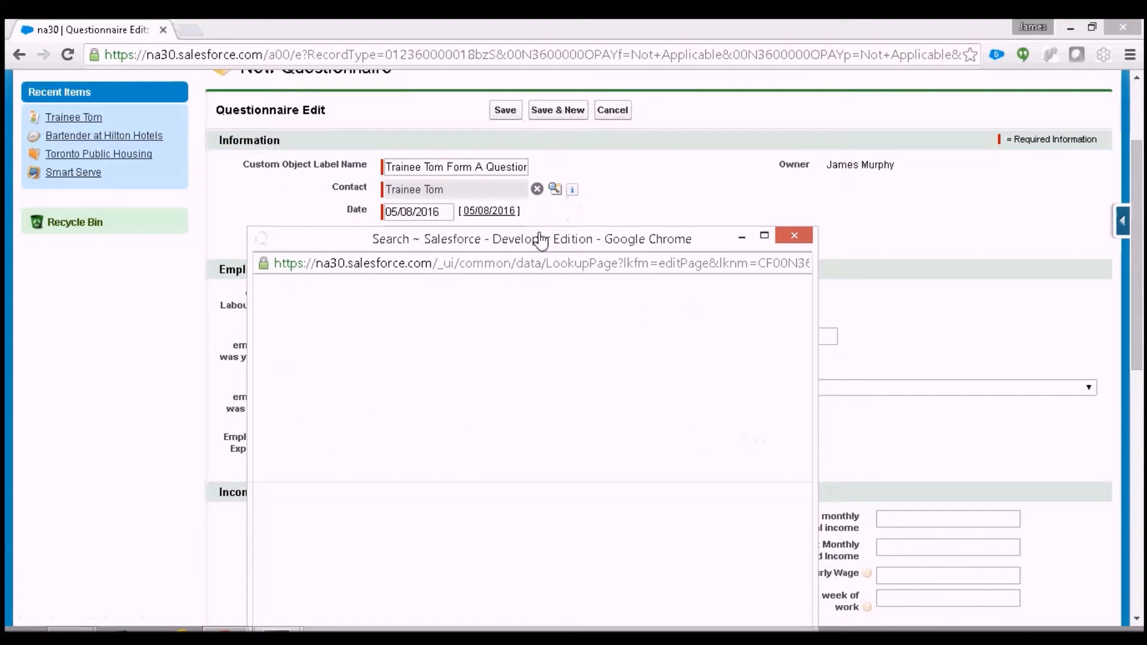
pyautogui.click(339, 441)
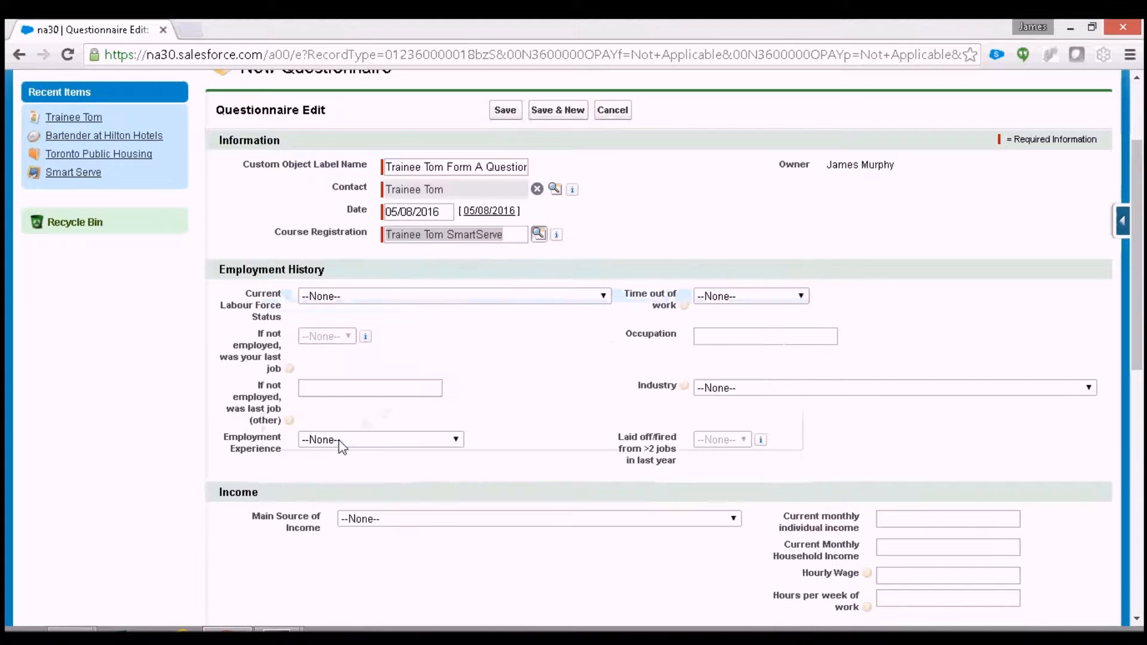
# Step: Set Main Source of Income to Employment Insurance (EI) and highest education completed to Grade 12 or equivalent, and save the questionnaire
pyautogui.click(387, 520)
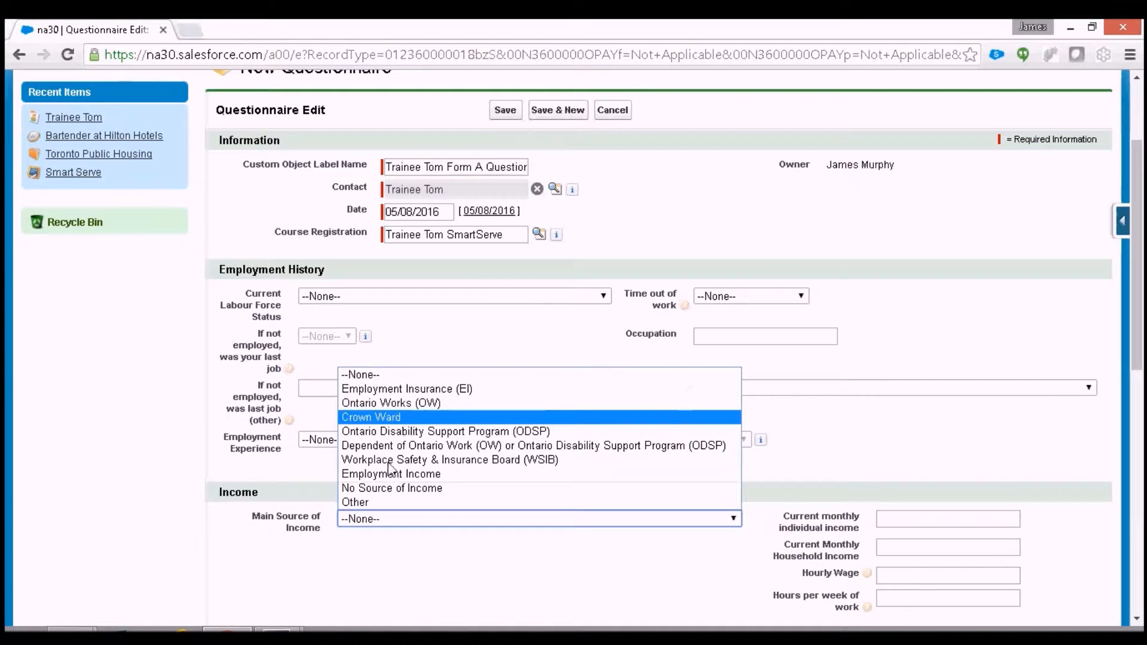
pyautogui.click(408, 389)
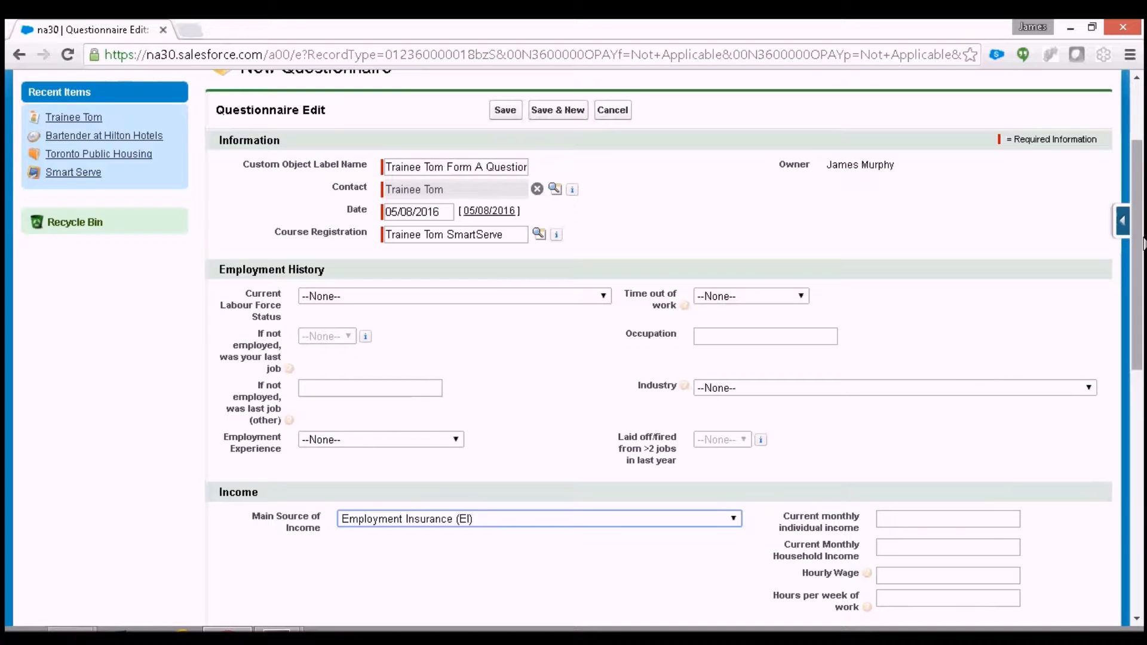
pyautogui.scroll(-1, 1141, 272)
pyautogui.scroll(-1, 1142, 272)
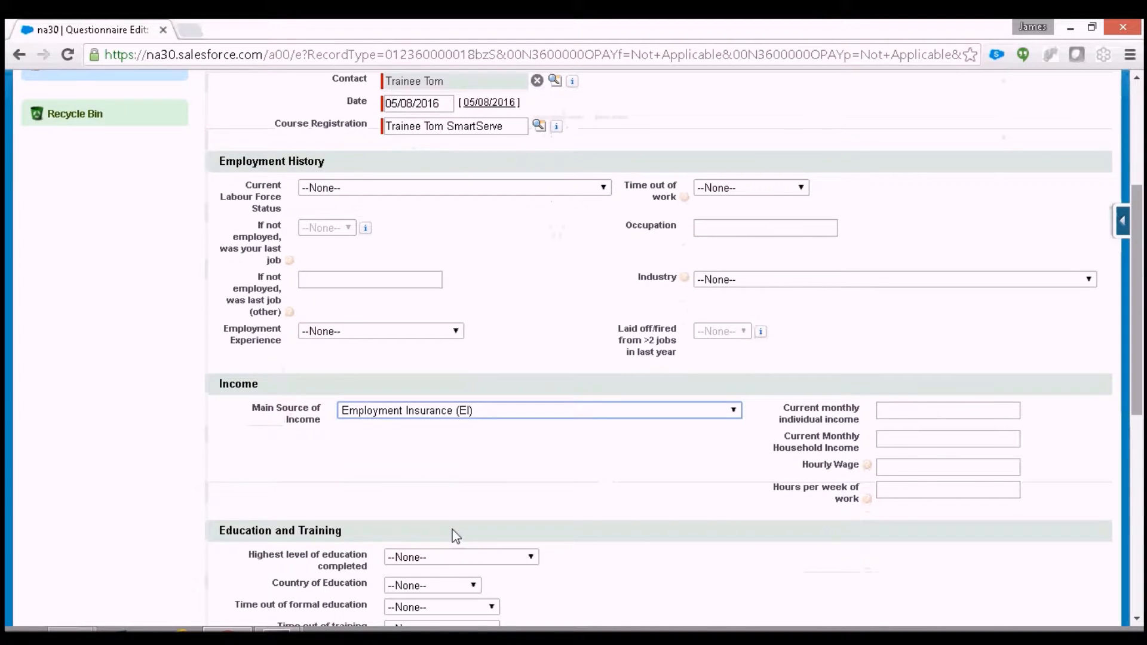
pyautogui.click(442, 558)
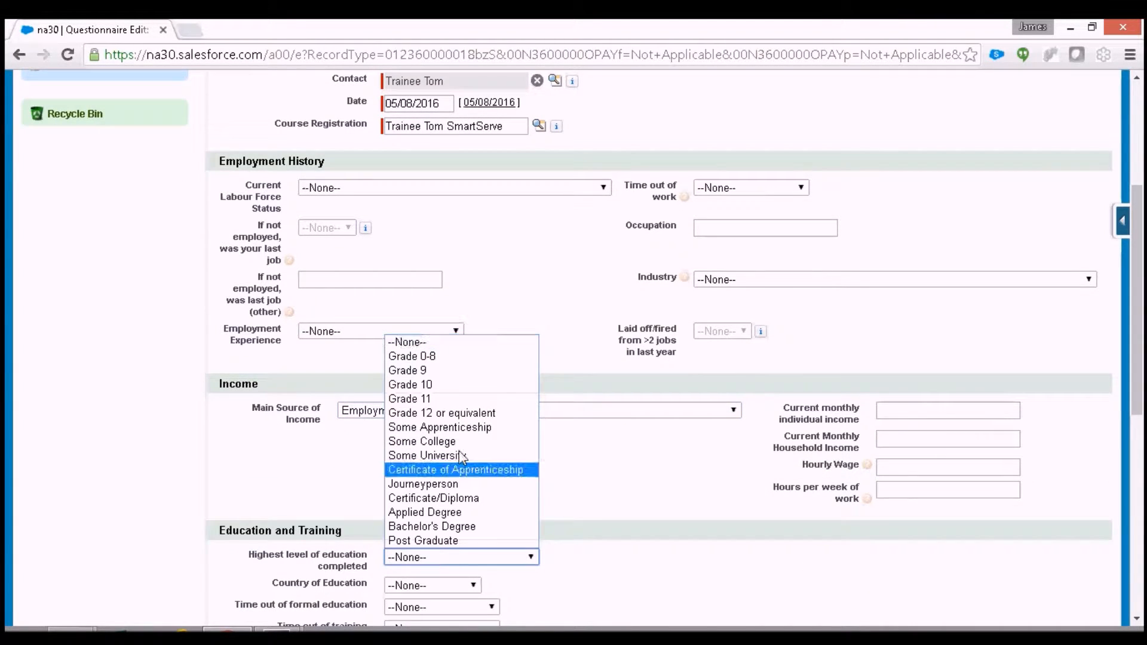
pyautogui.click(465, 416)
pyautogui.moveTo(1136, 302); pyautogui.dragTo(1126, 251)
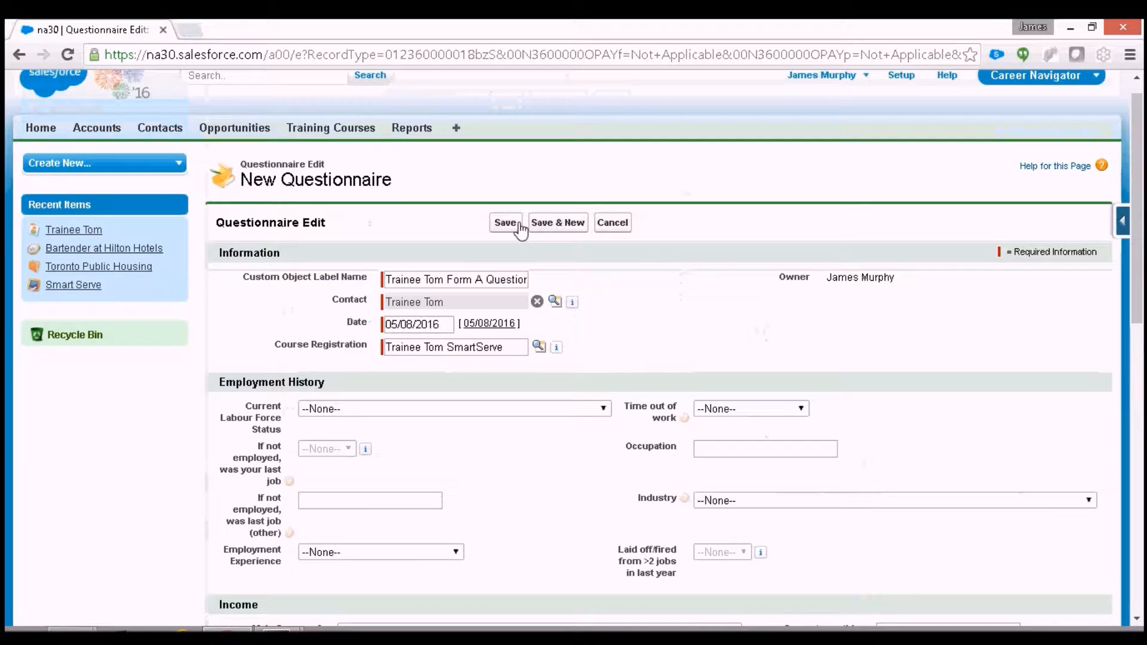
pyautogui.click(507, 223)
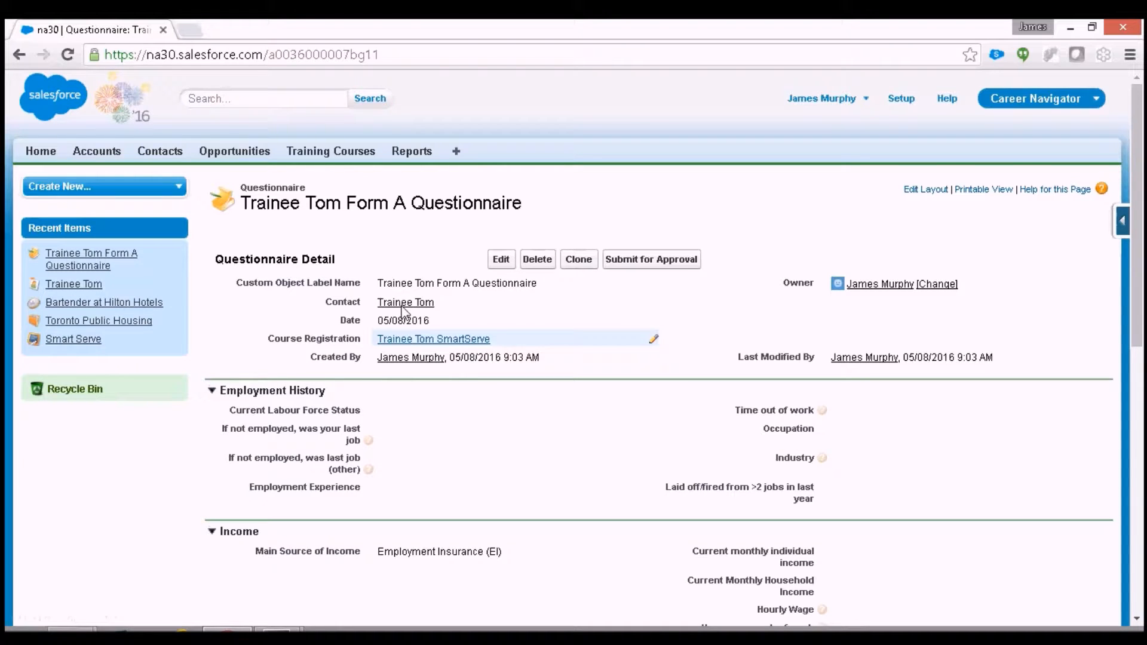
# Step: Start a new referral from the questionnaire's contact record, naming it with the trainee's name followed by "Housing Referral"
pyautogui.moveTo(403, 310)
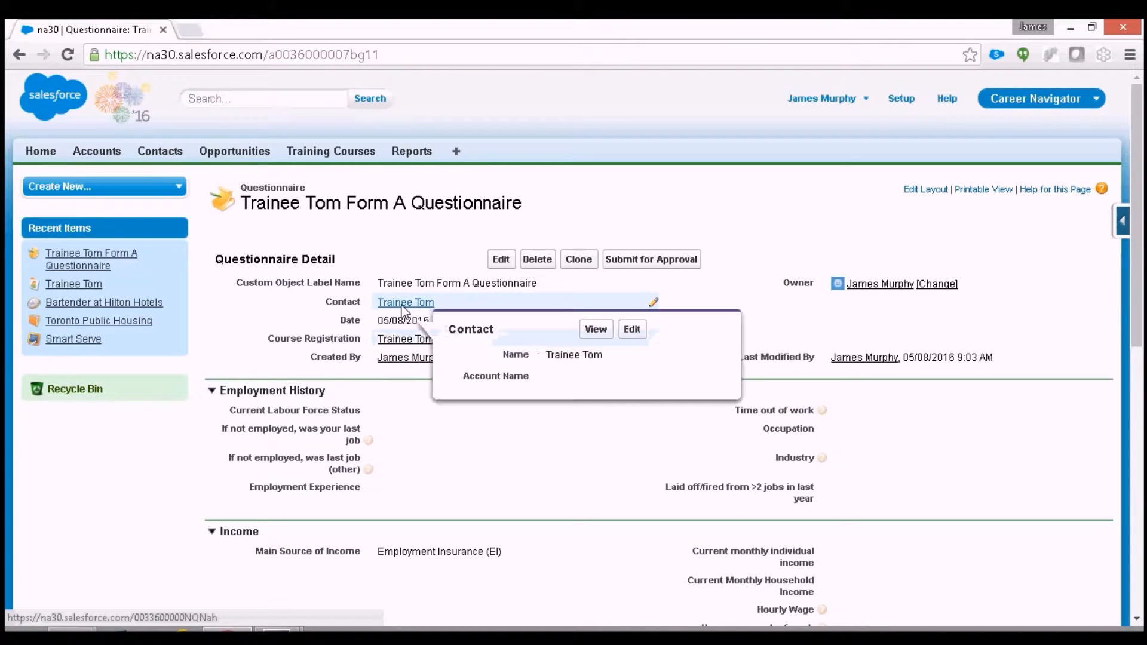
pyautogui.click(402, 305)
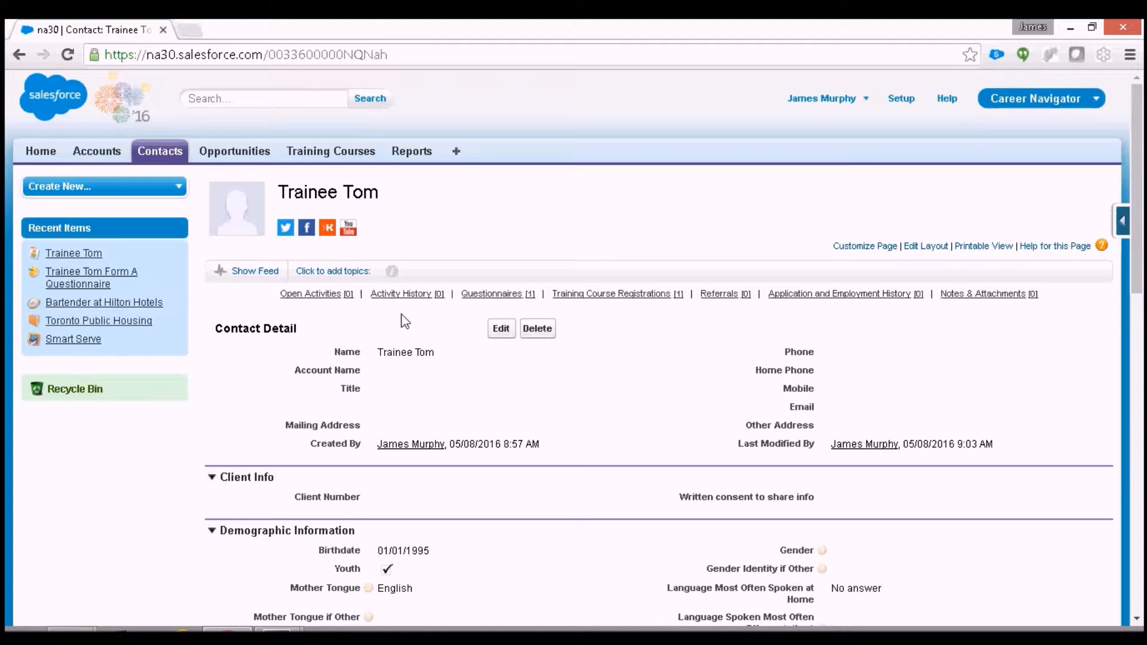
pyautogui.moveTo(1142, 138); pyautogui.dragTo(1142, 494)
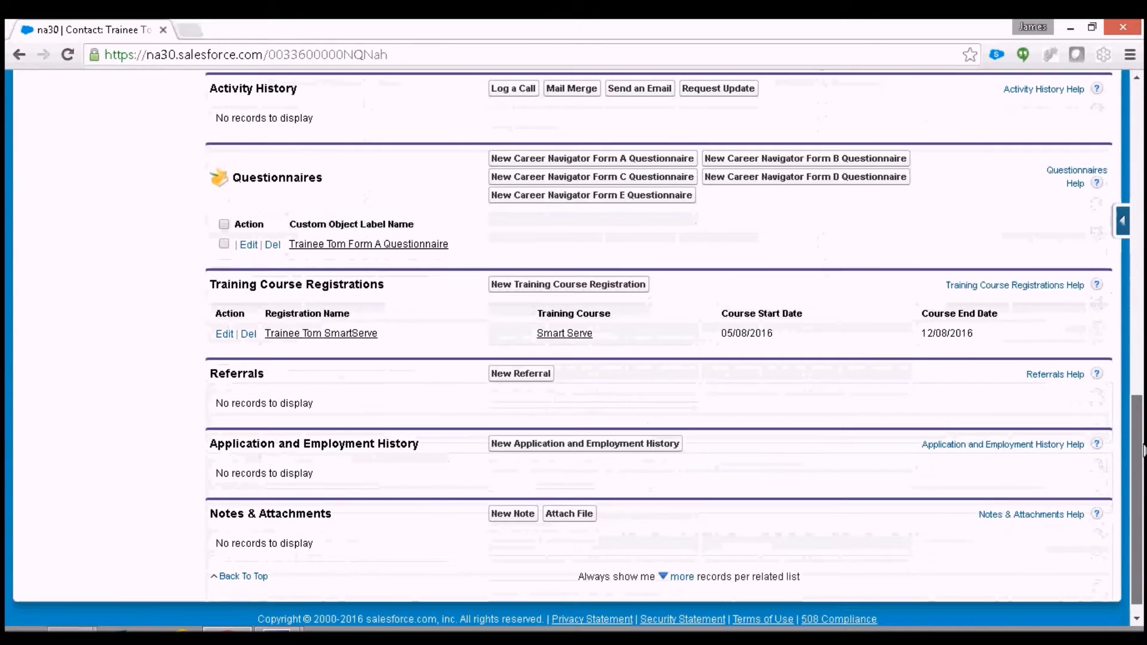
pyautogui.click(505, 377)
pyautogui.write('T')
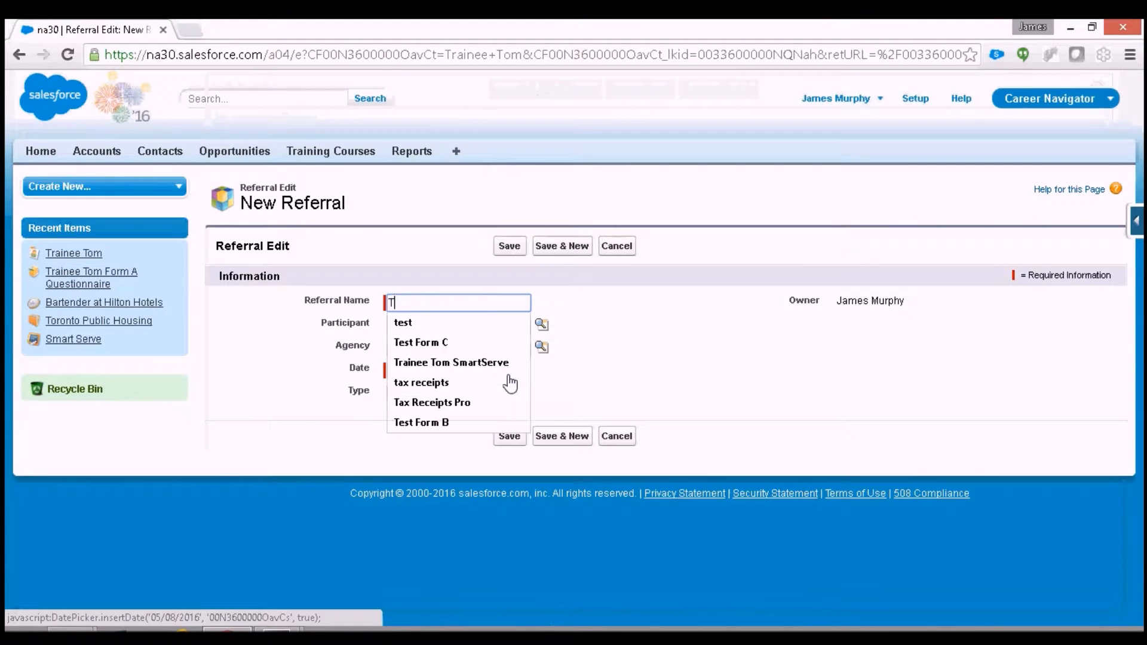
pyautogui.write('rainee Tom Housing Referral')
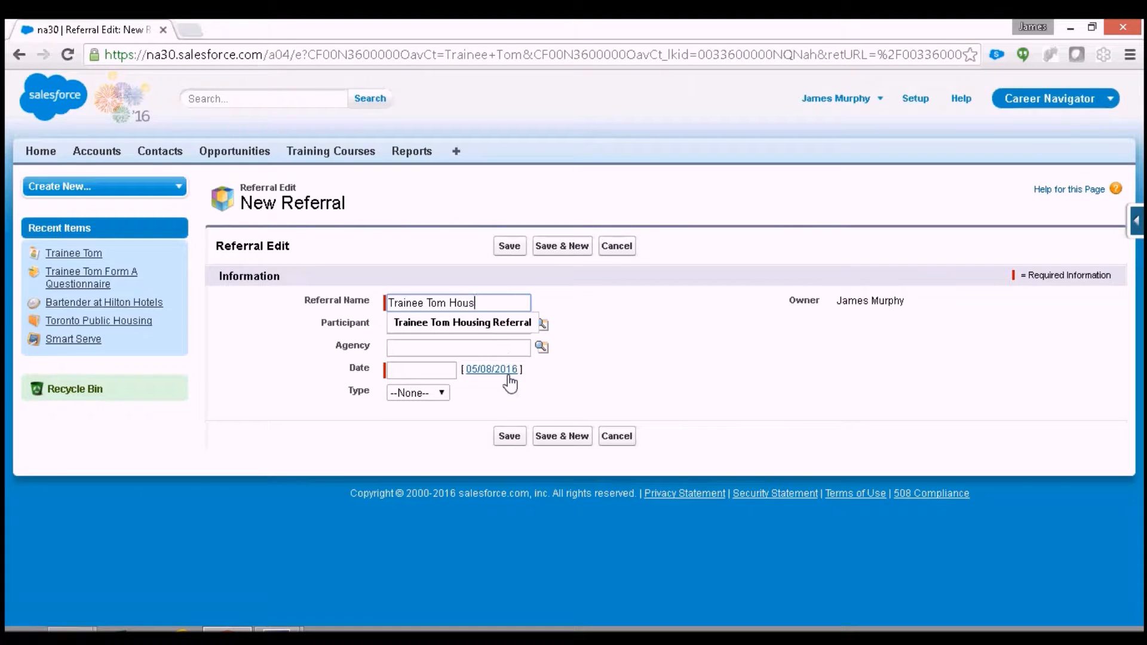
pyautogui.press('Tab')
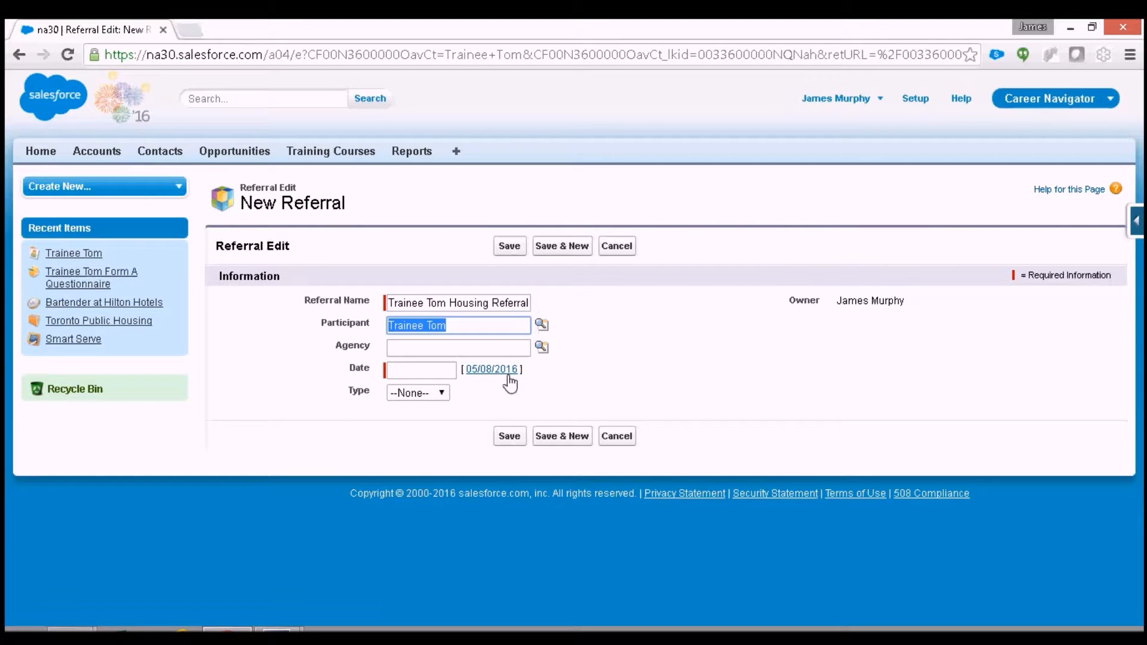
# Step: Set the referral's agency to Toronto Public Housing, date to 05/08/2016 and type to Outgoing, and save it
pyautogui.click(542, 347)
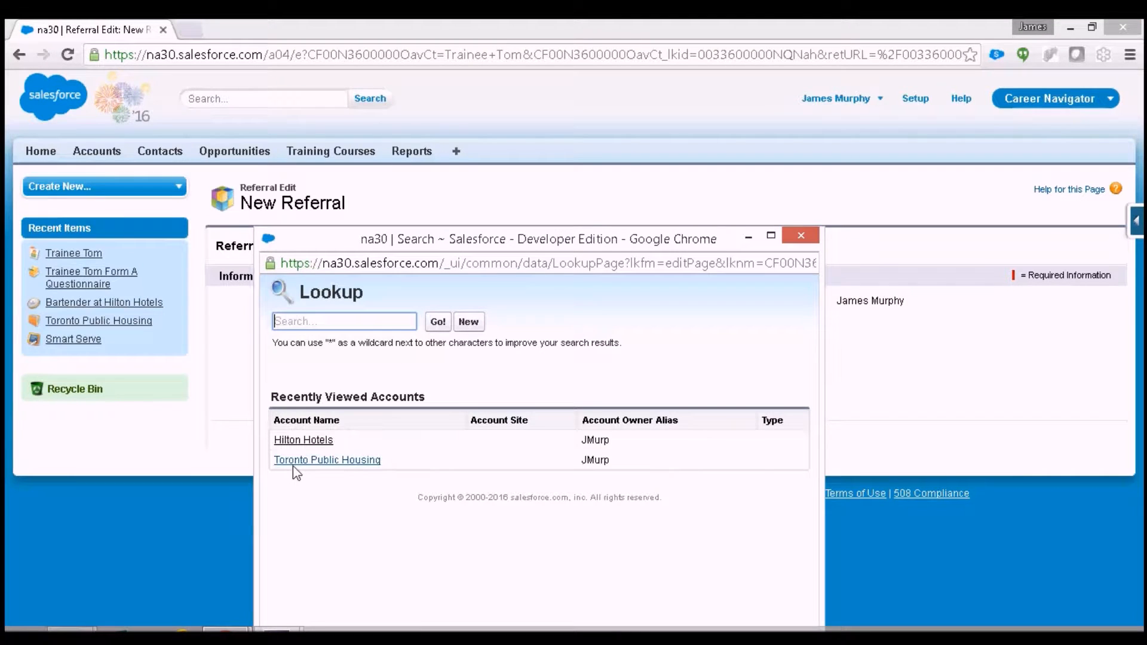
pyautogui.click(311, 460)
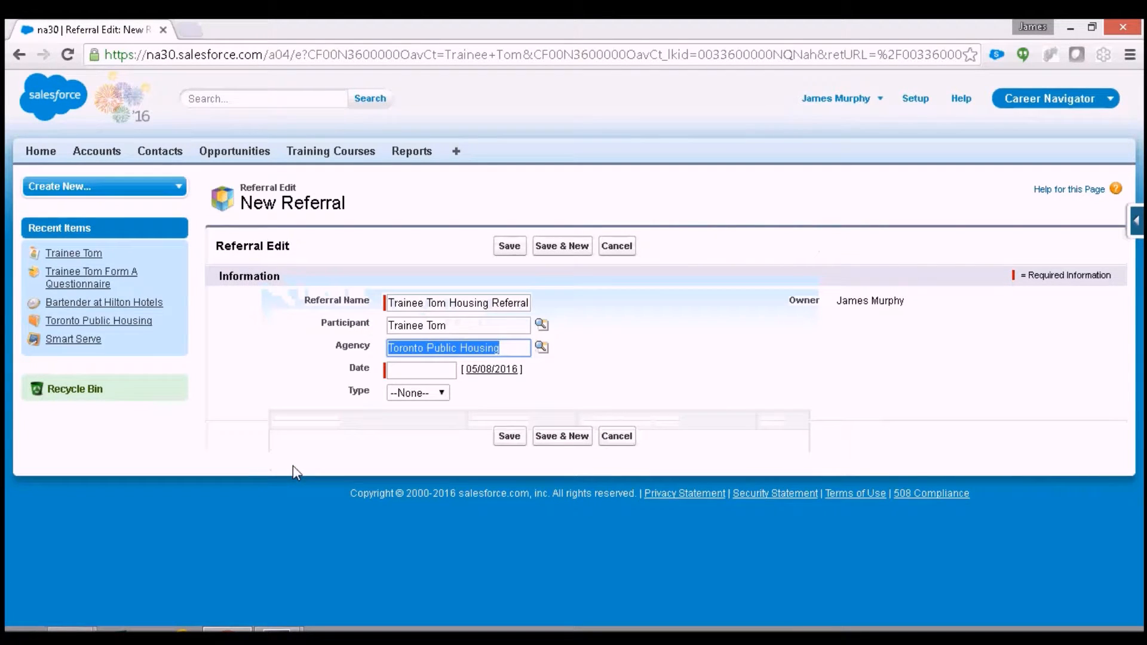
pyautogui.click(480, 370)
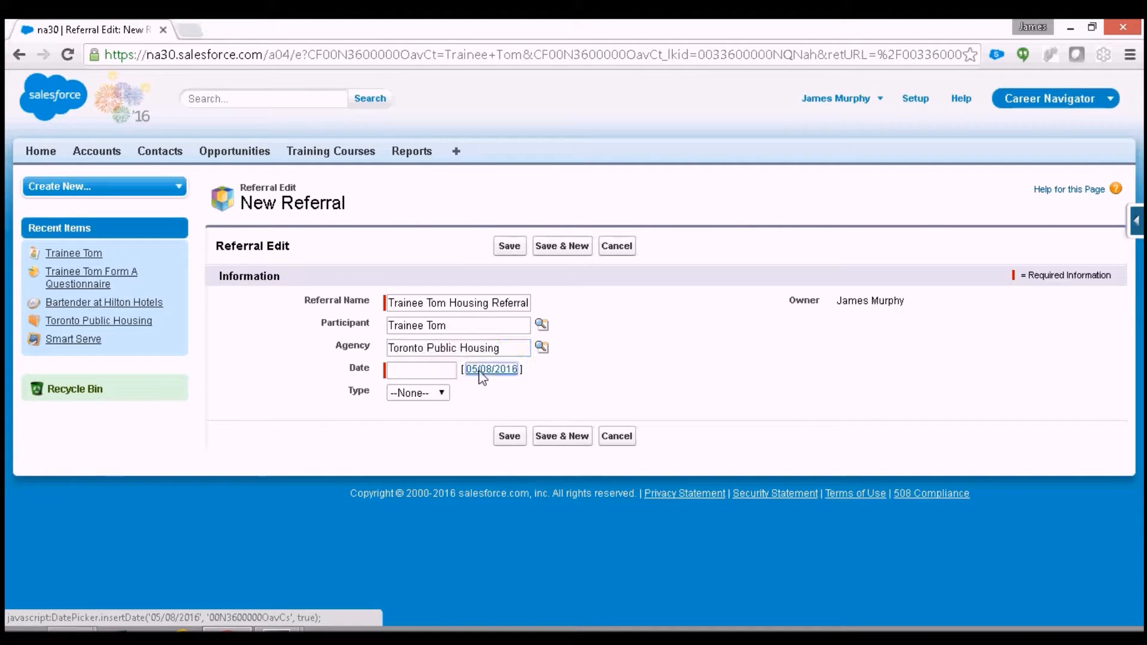
pyautogui.click(438, 395)
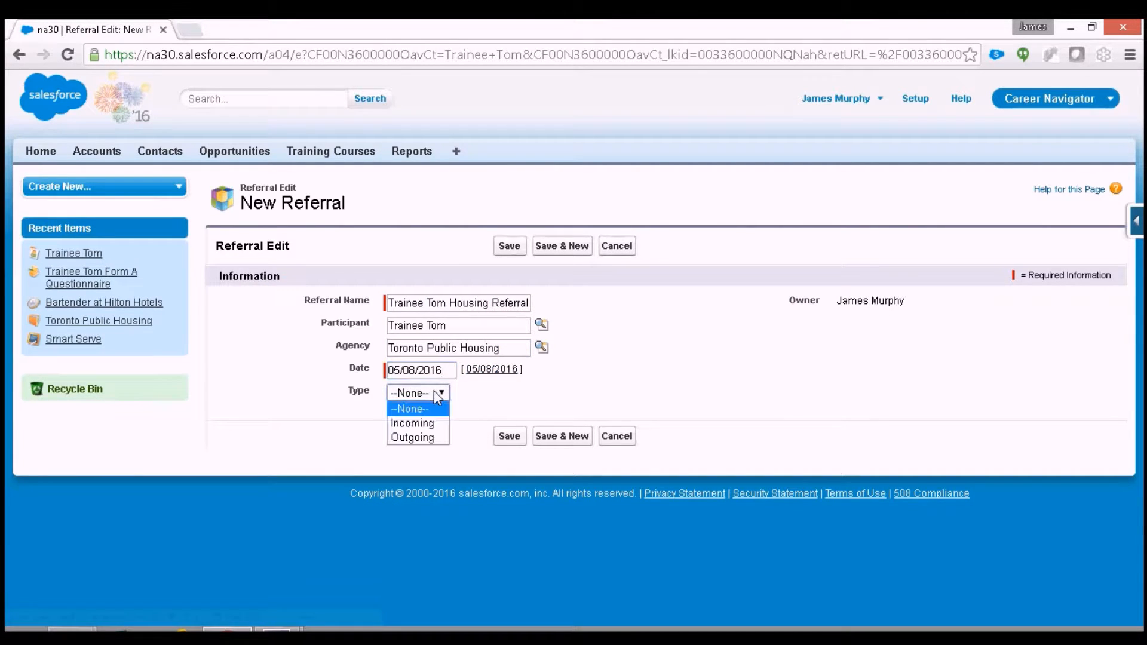
pyautogui.click(418, 438)
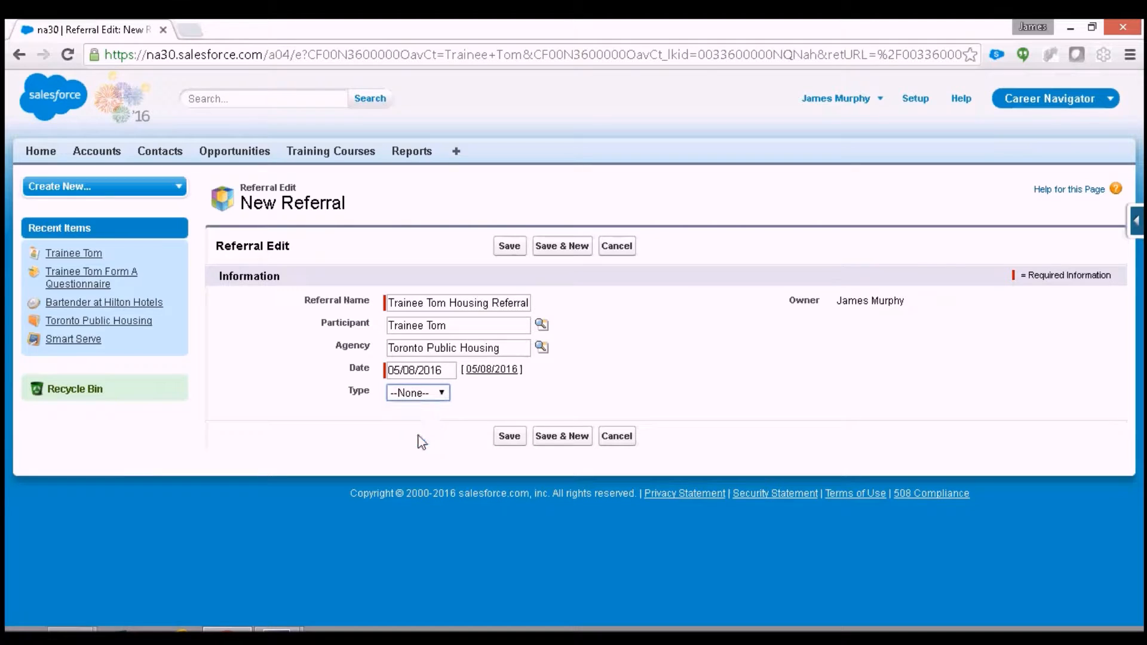
pyautogui.click(507, 438)
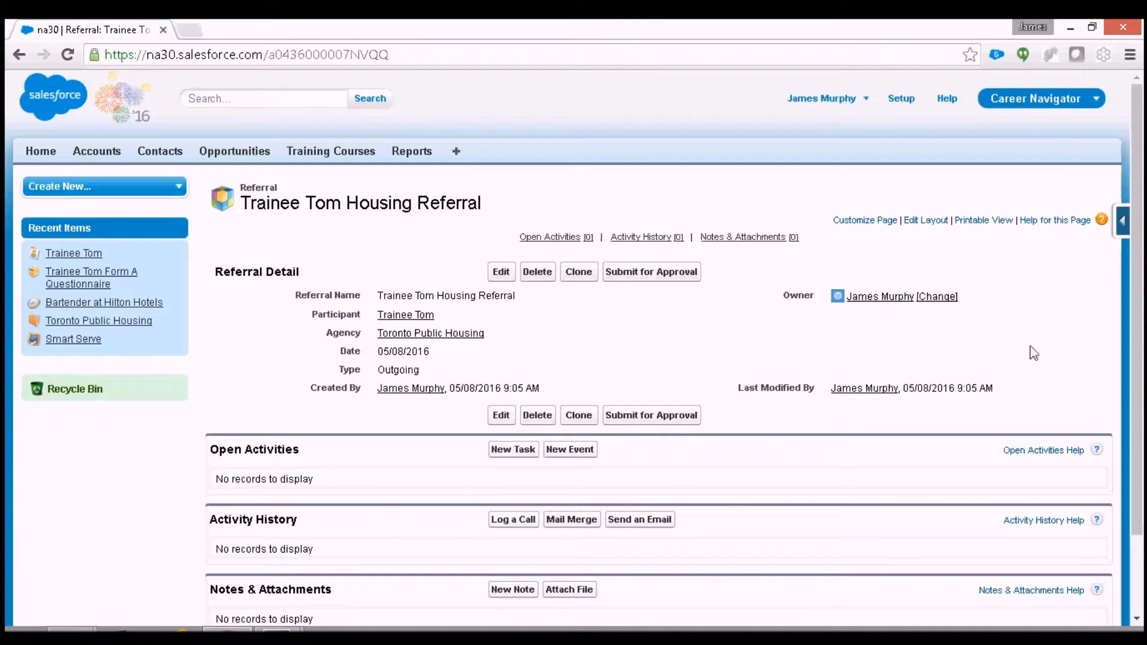
# Step: Open the referral's Toronto Public Housing agency account in a new browser tab and examine its Referrals list
pyautogui.moveTo(1136, 203); pyautogui.dragTo(1134, 238)
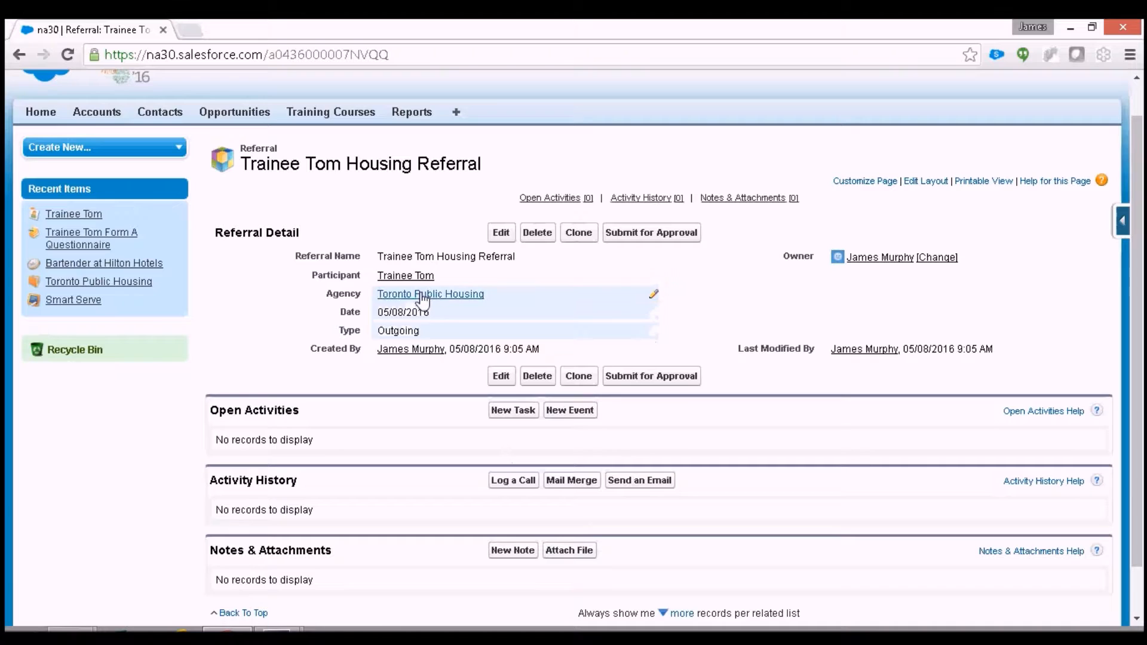
pyautogui.moveTo(413, 297)
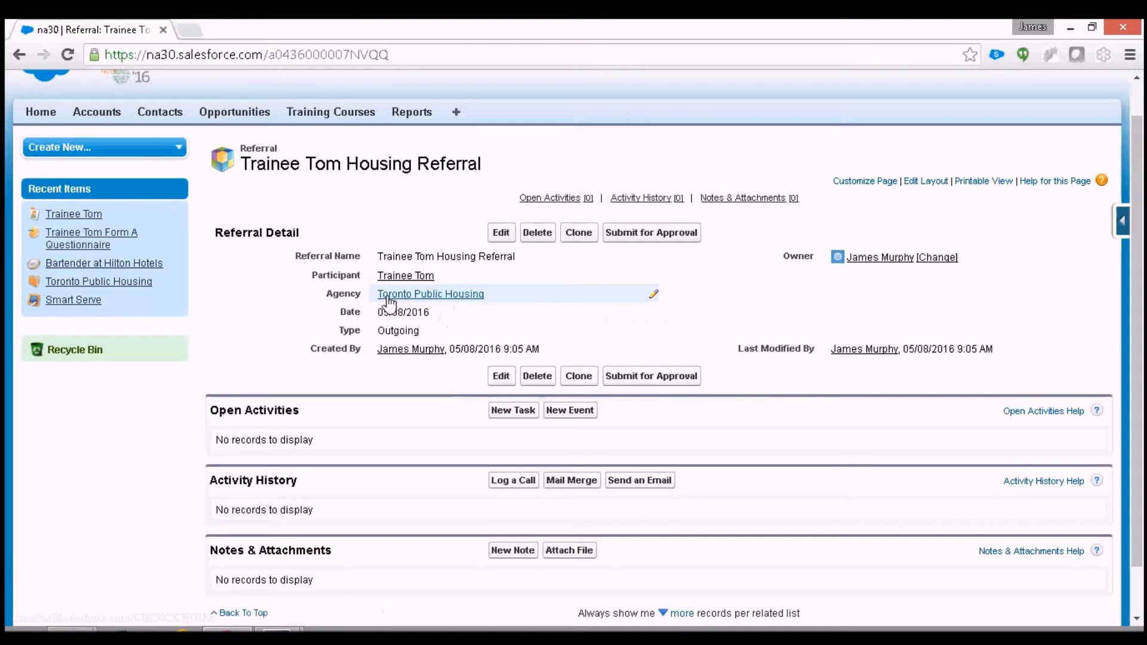
pyautogui.rightClick(387, 299)
pyautogui.click(453, 307)
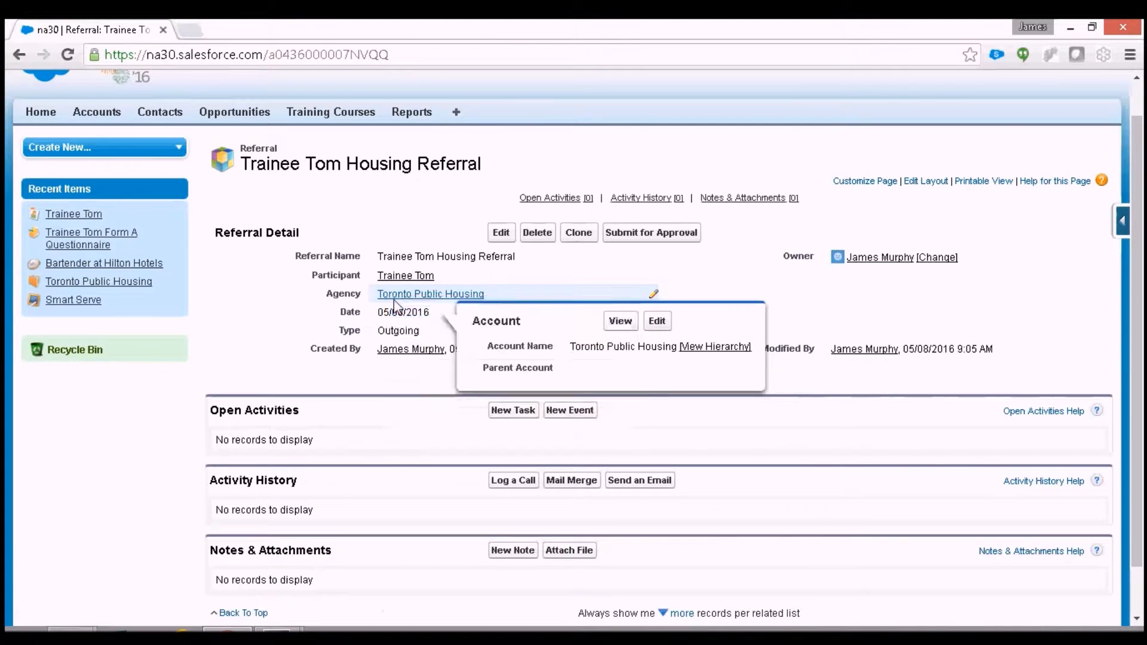
pyautogui.click(257, 30)
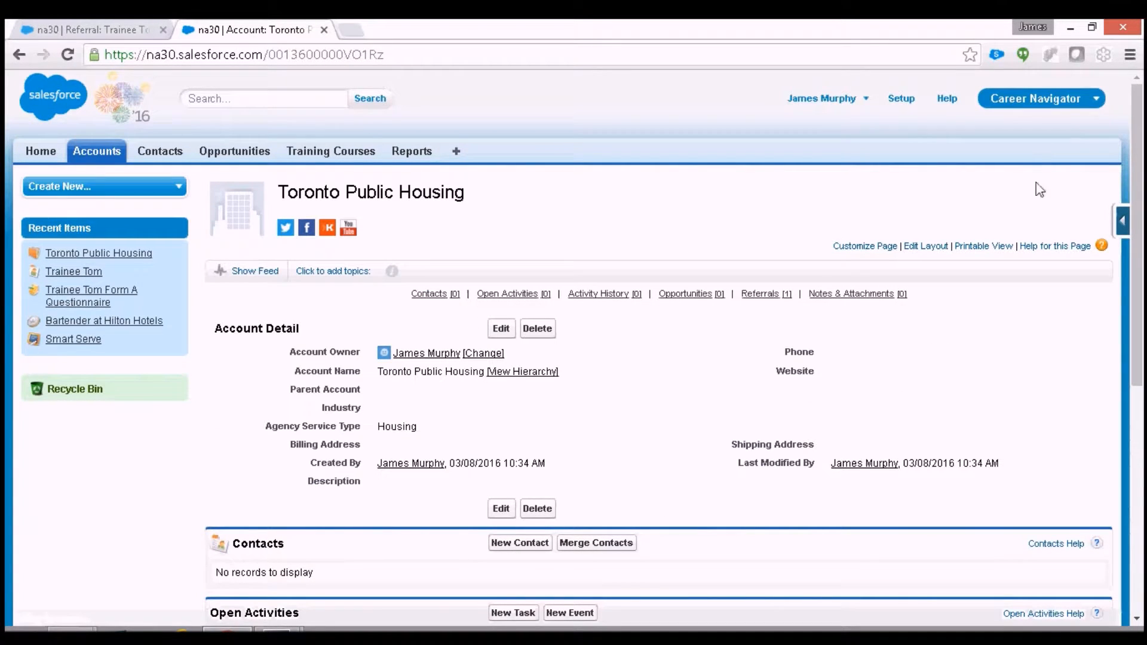
pyautogui.moveTo(1138, 154); pyautogui.dragTo(1131, 423)
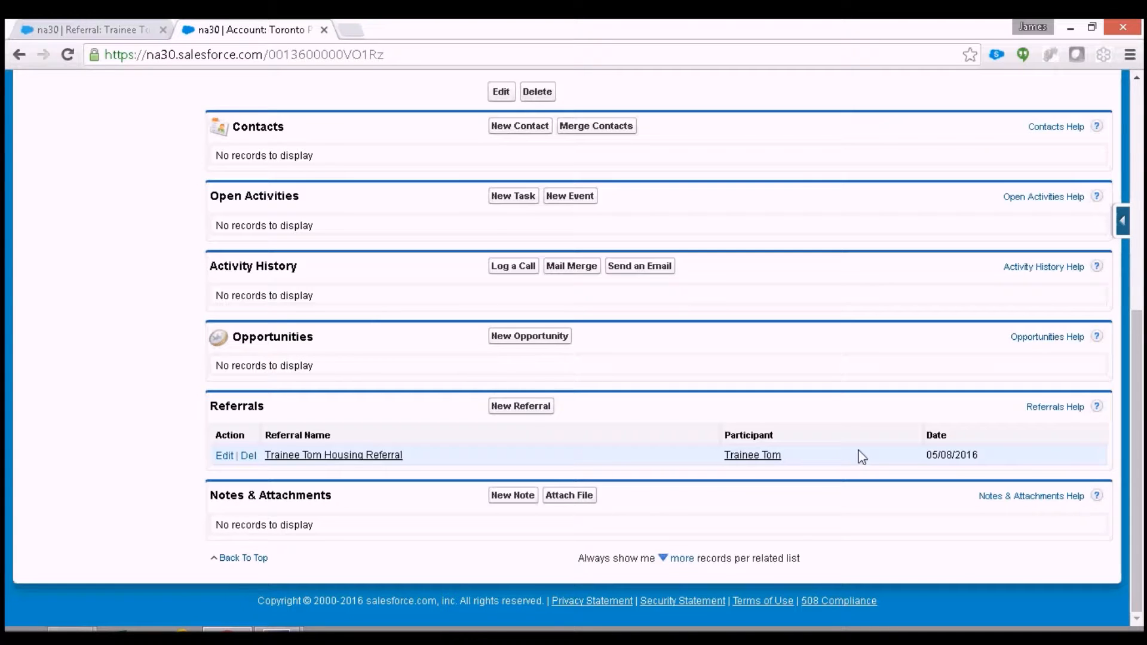
# Step: Open the referred participant's contact record, start a new Career Navigator Form B questionnaire and review its questions
pyautogui.click(751, 461)
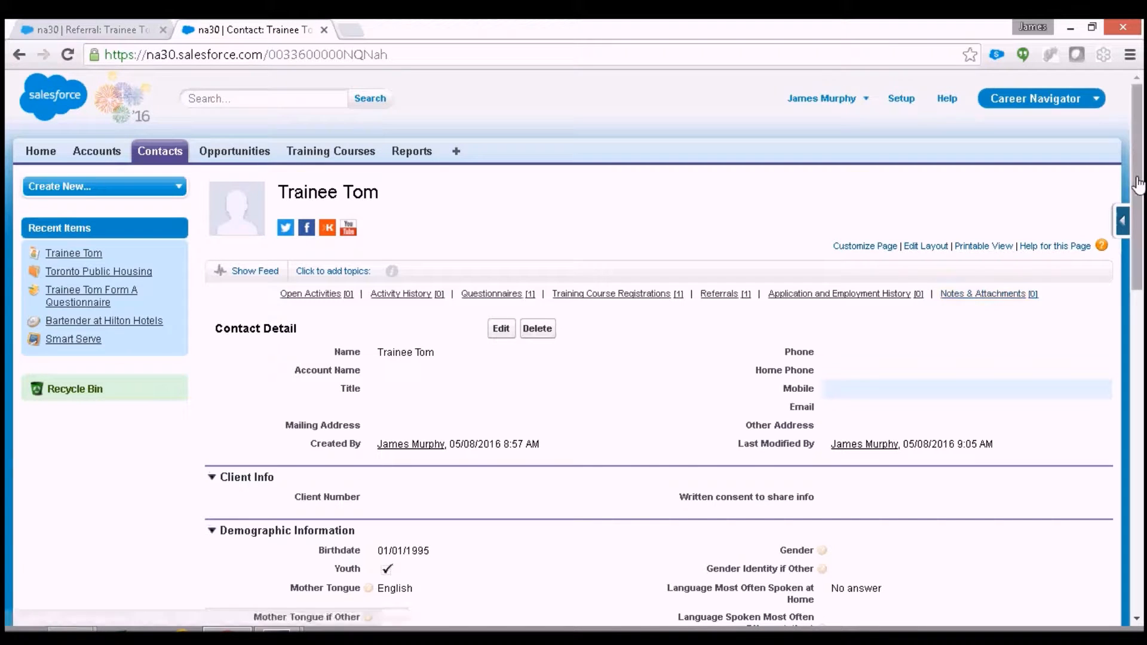
pyautogui.moveTo(1138, 185); pyautogui.dragTo(1142, 404)
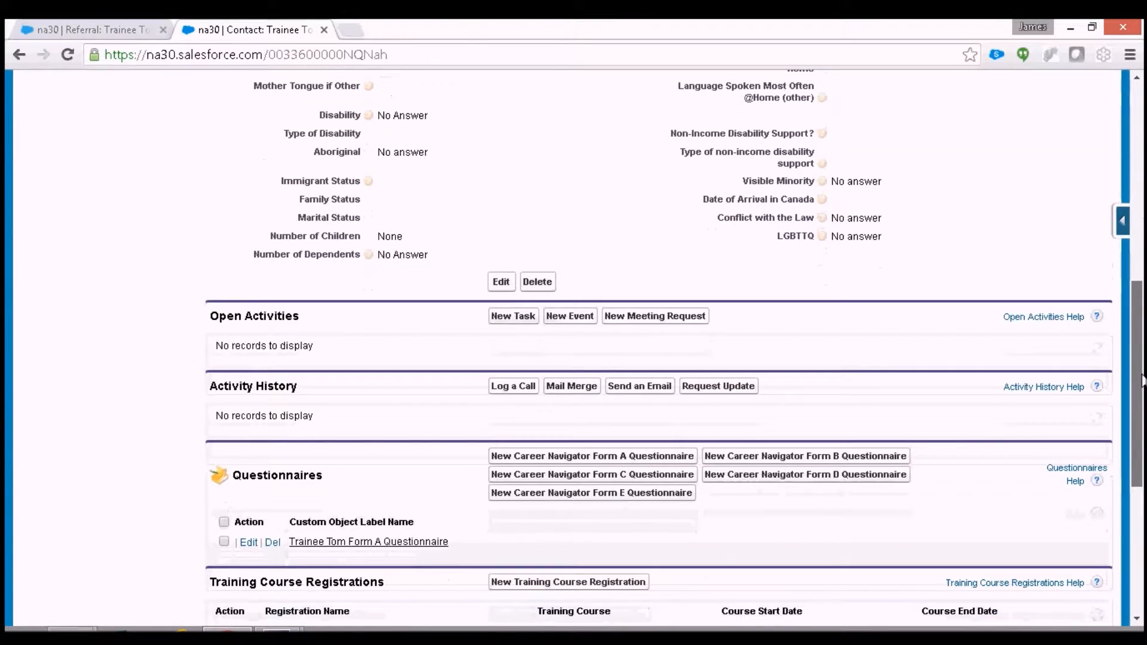
pyautogui.click(755, 460)
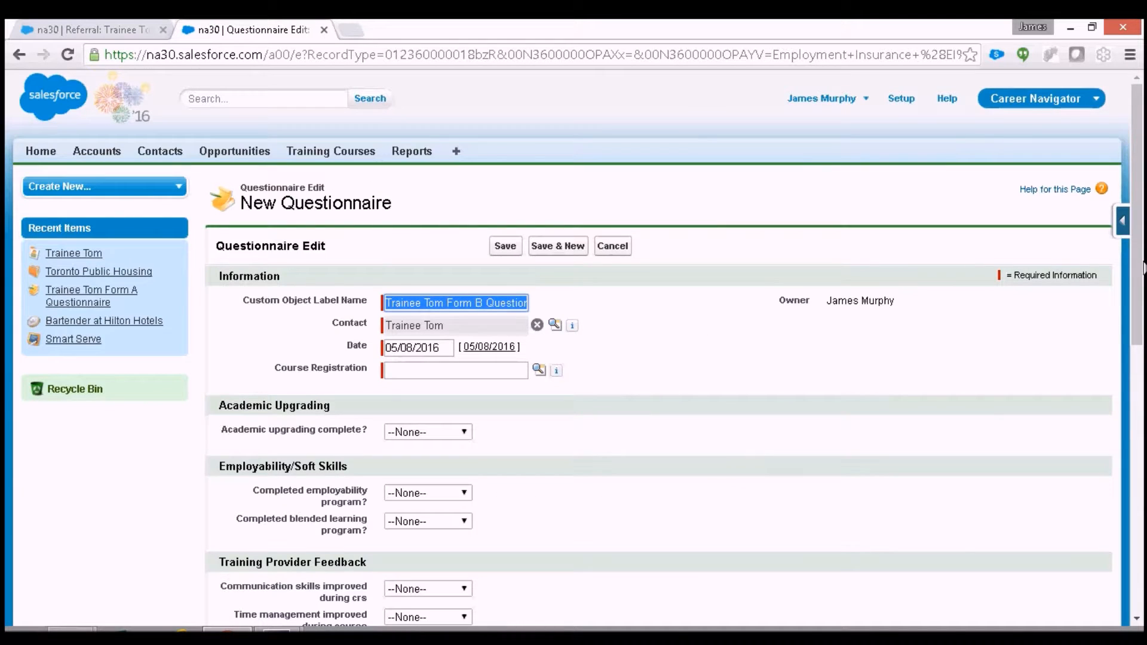
pyautogui.moveTo(1142, 248); pyautogui.dragTo(1143, 322)
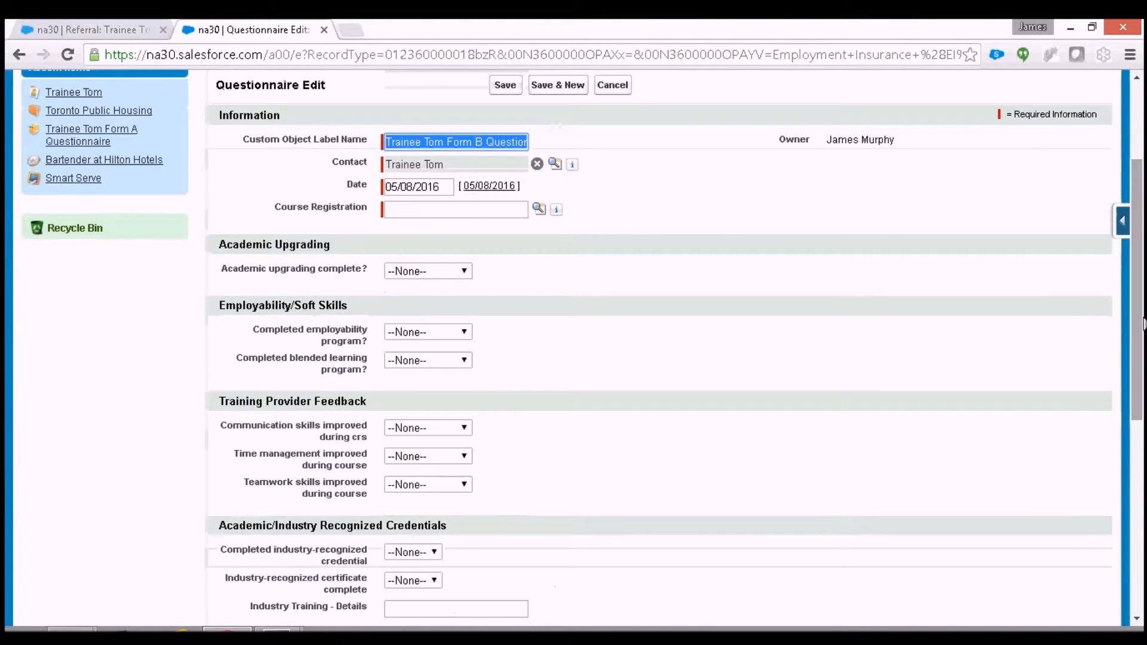
# Step: Discard the new Form B questionnaire, start a new Career Navigator Form C questionnaire for the same contact and review its questions
pyautogui.click(612, 85)
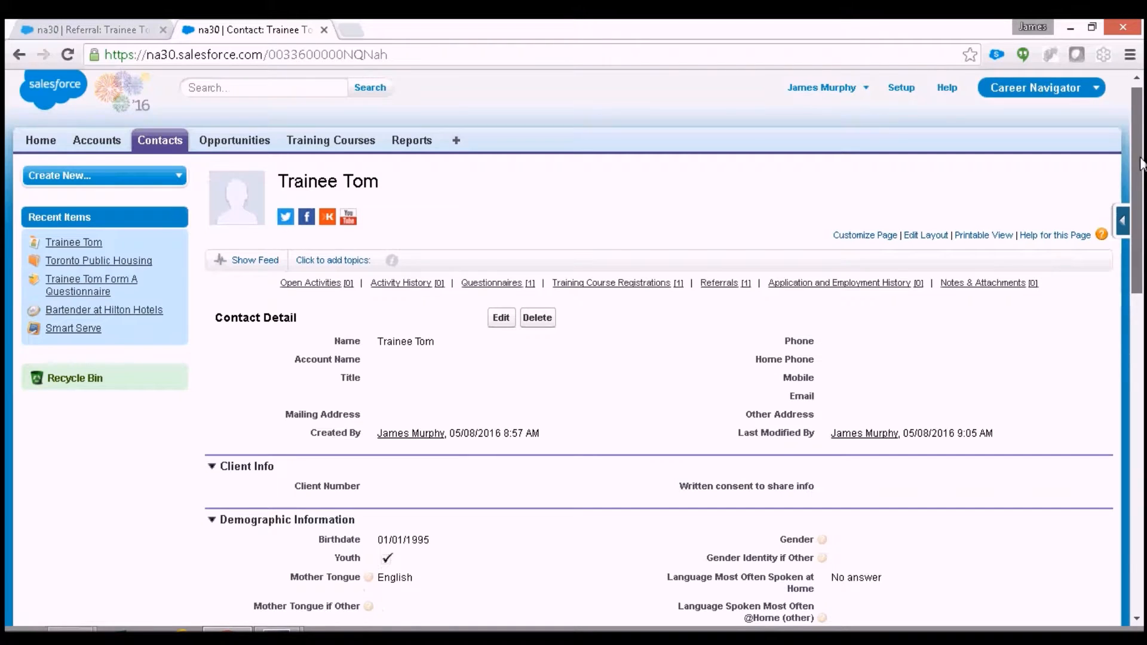
pyautogui.moveTo(1140, 165); pyautogui.dragTo(1141, 431)
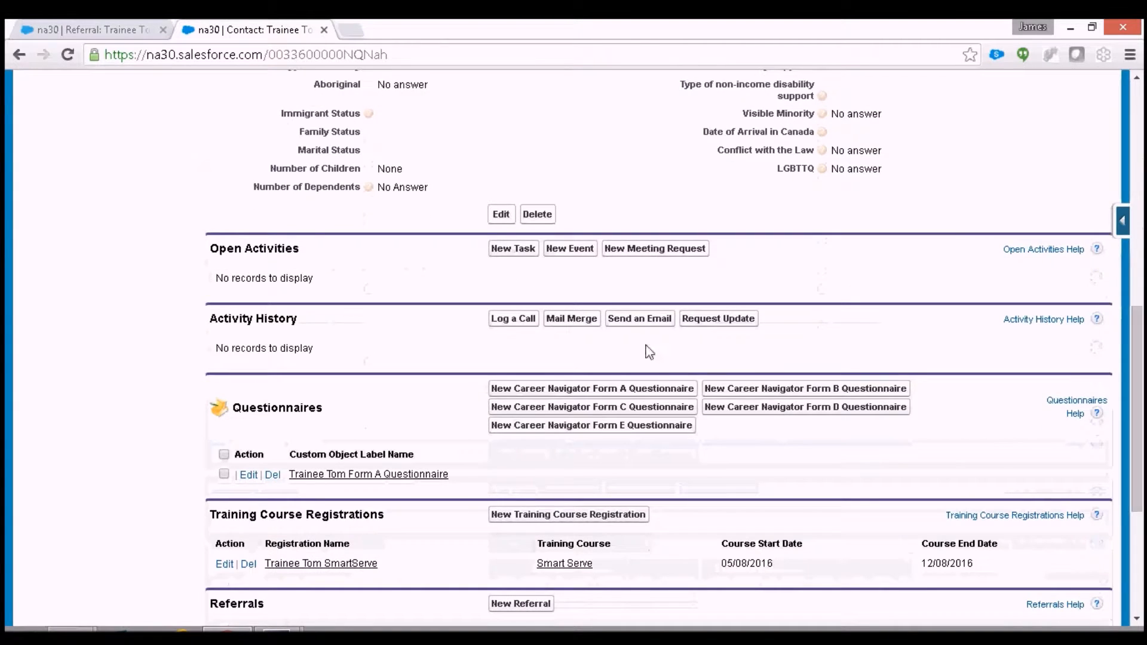
pyautogui.click(564, 411)
pyautogui.scroll(-1, 1141, 293)
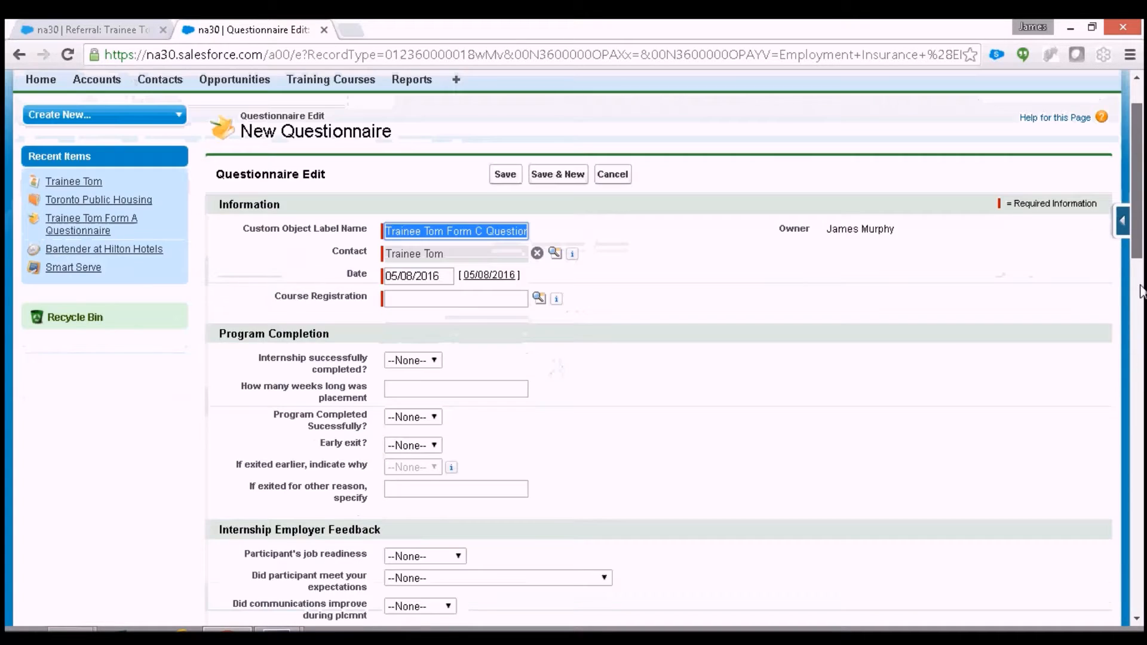
pyautogui.scroll(-6, 1140, 293)
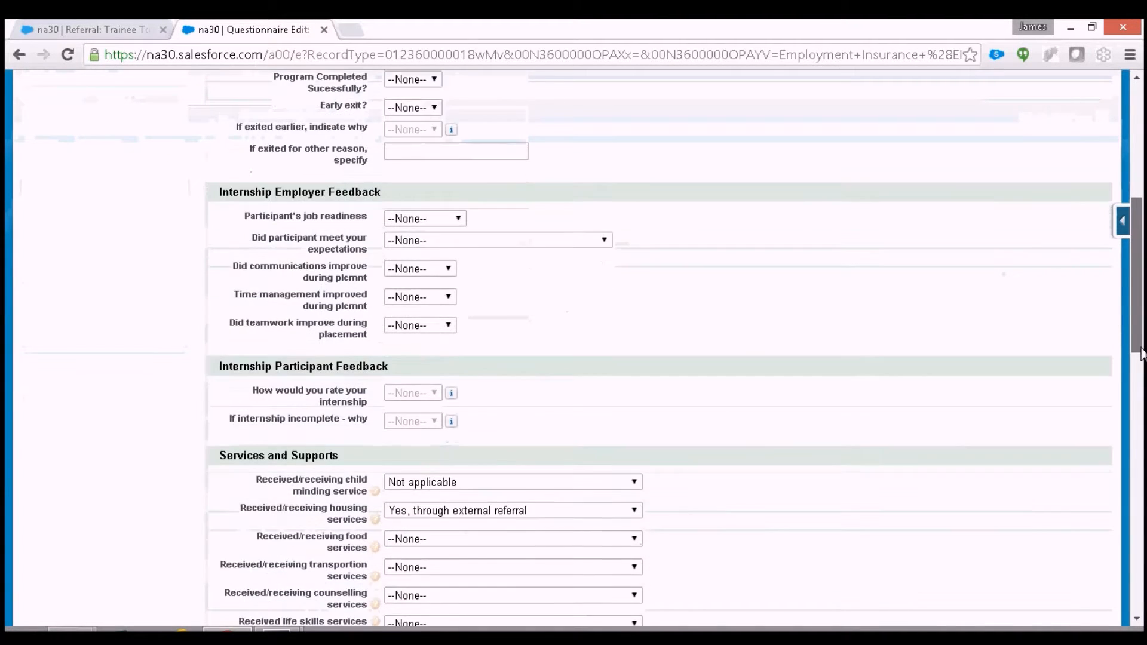
pyautogui.moveTo(1141, 365); pyautogui.dragTo(1142, 396)
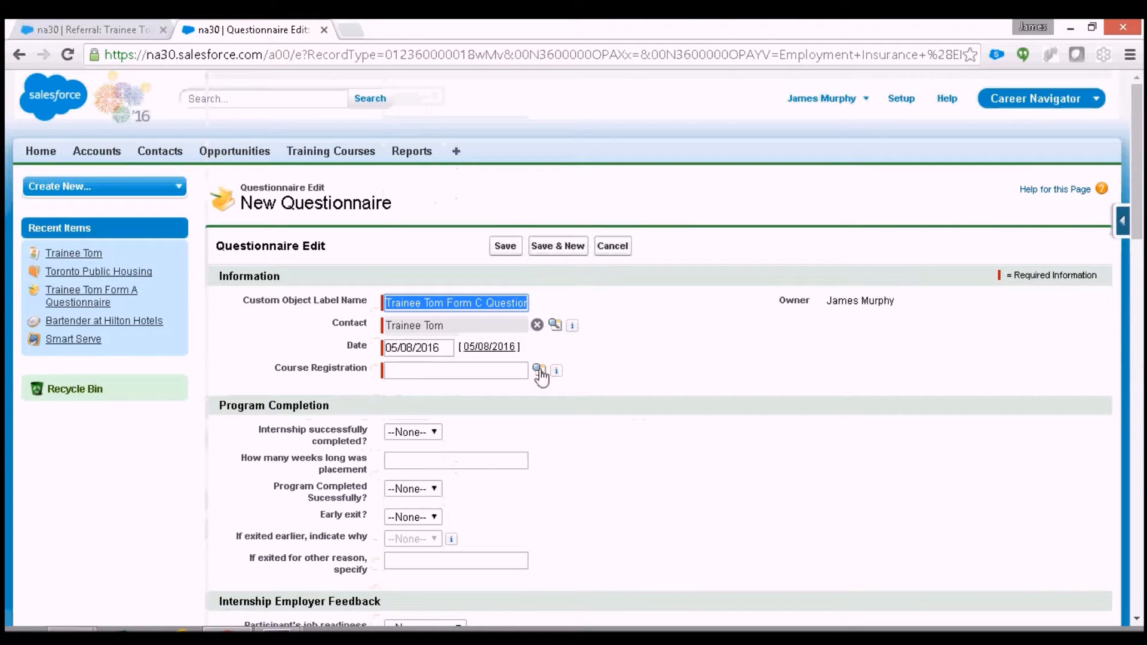
# Step: Set the Form C course registration to the trainee's SmartServe registration, internship successfully completed to Yes and placement length to 1 week
pyautogui.click(537, 371)
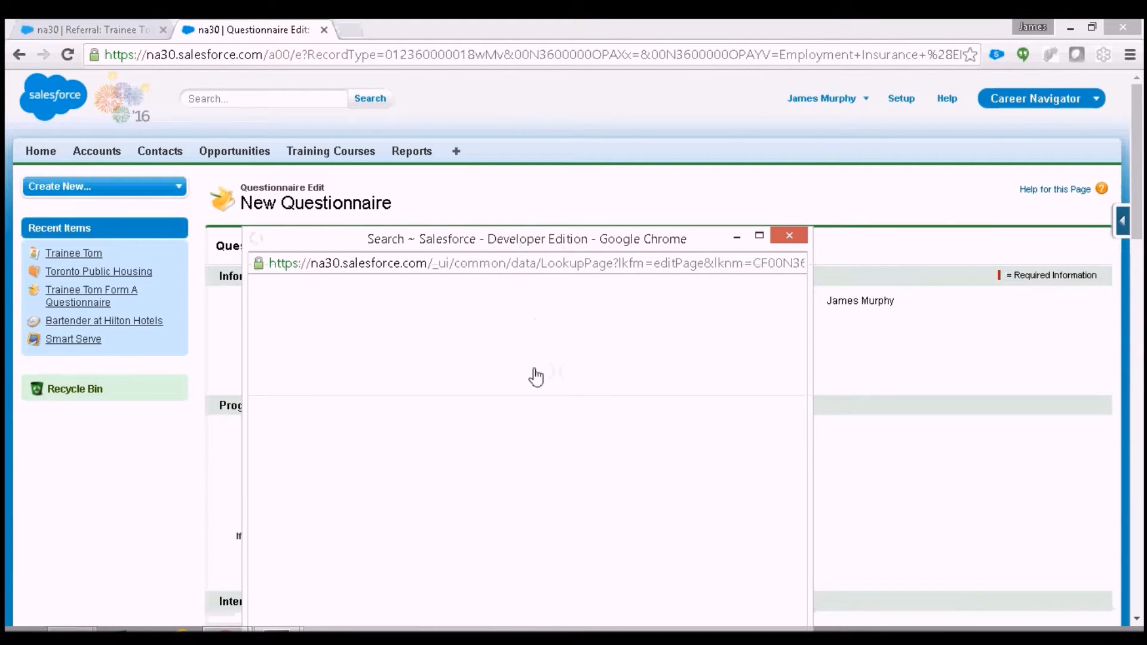
pyautogui.click(343, 442)
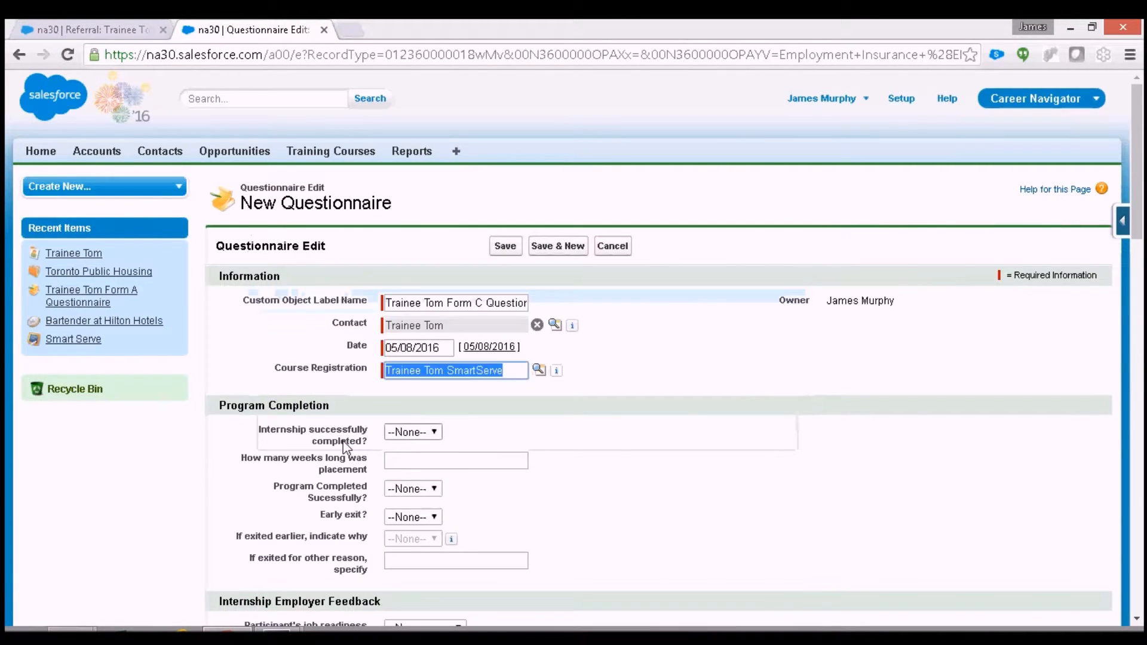
pyautogui.click(410, 434)
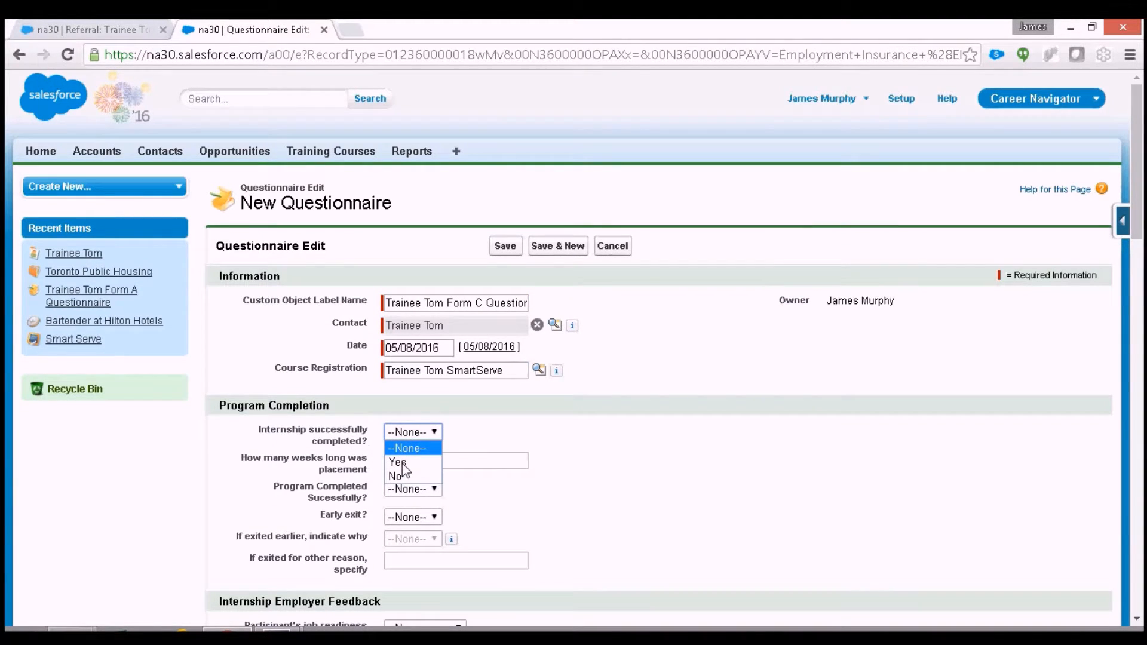
pyautogui.click(402, 464)
pyautogui.click(402, 464)
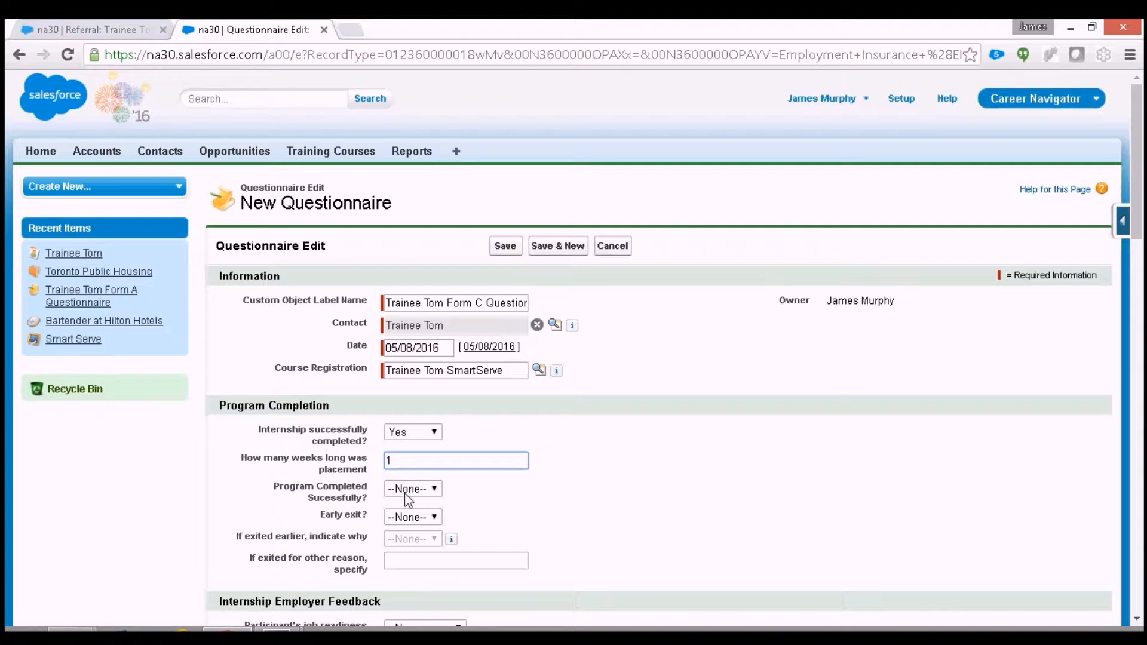
# Step: Set Program Completed Successfully to Yes and Early exit to No in the Program Completion section
pyautogui.click(405, 491)
pyautogui.click(404, 518)
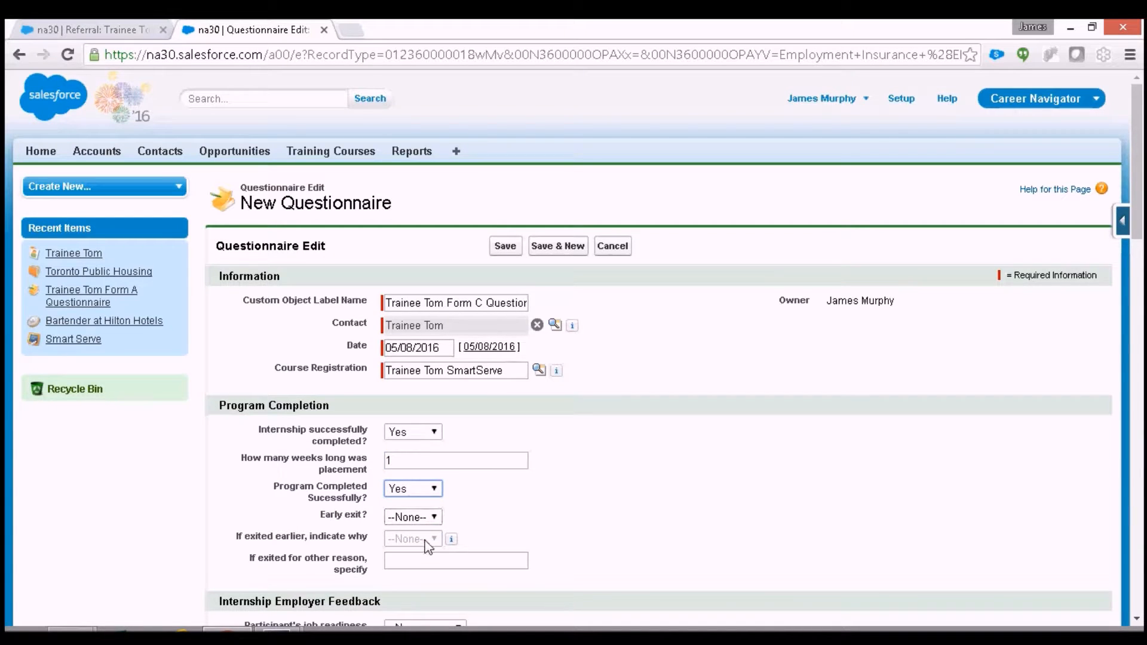
pyautogui.click(420, 517)
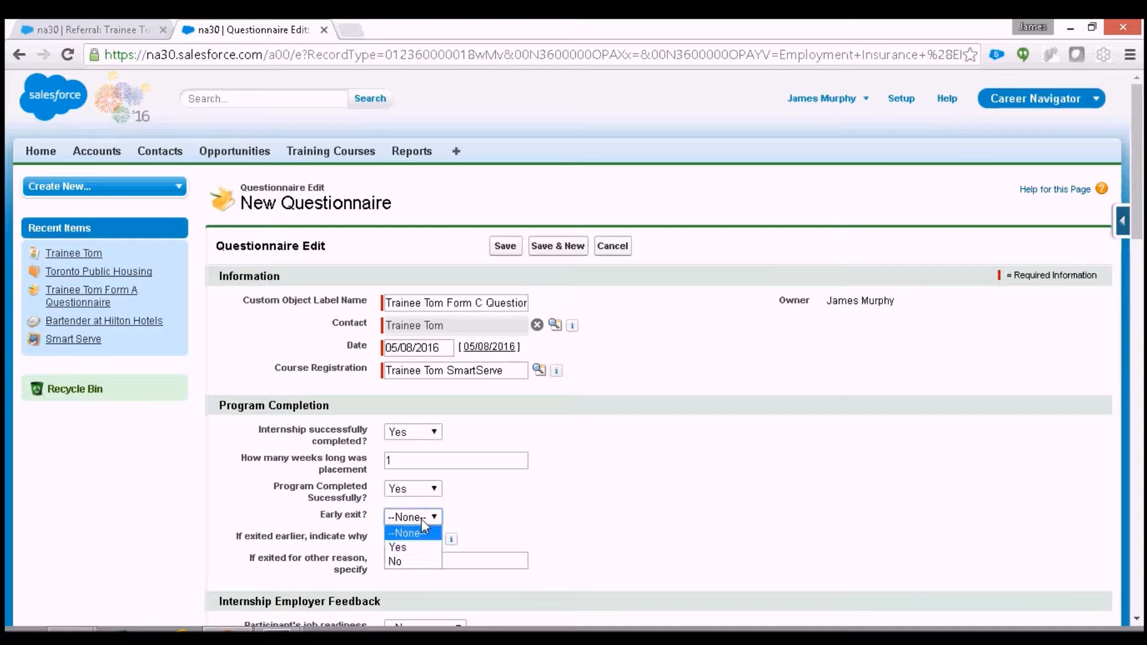
pyautogui.click(412, 563)
pyautogui.click(409, 559)
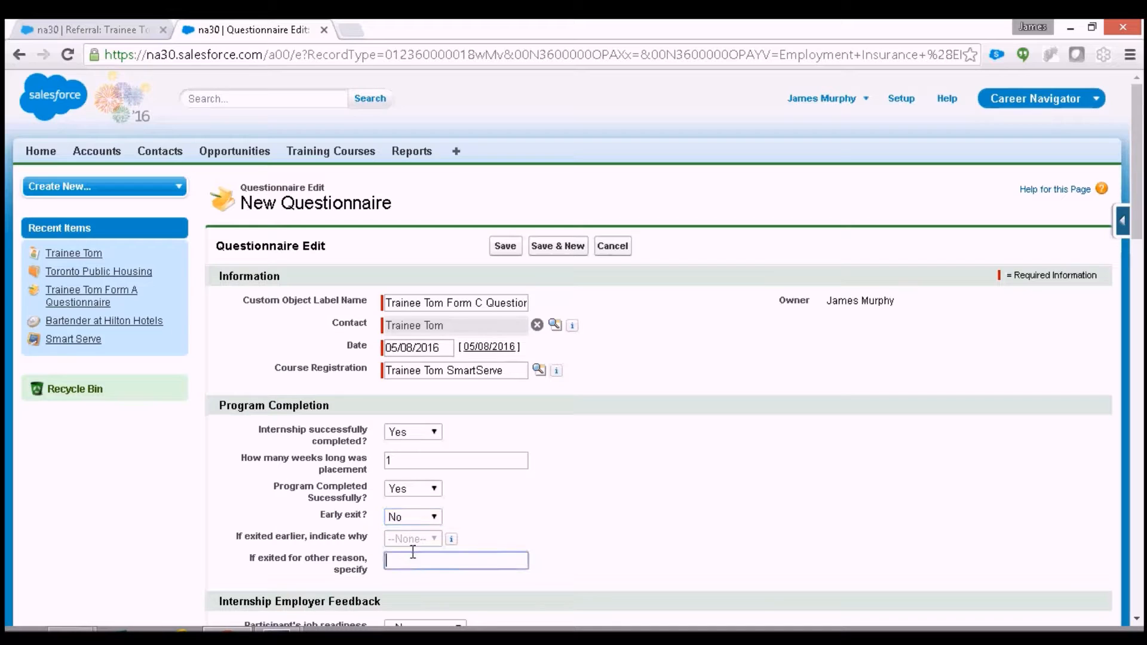
pyautogui.click(324, 541)
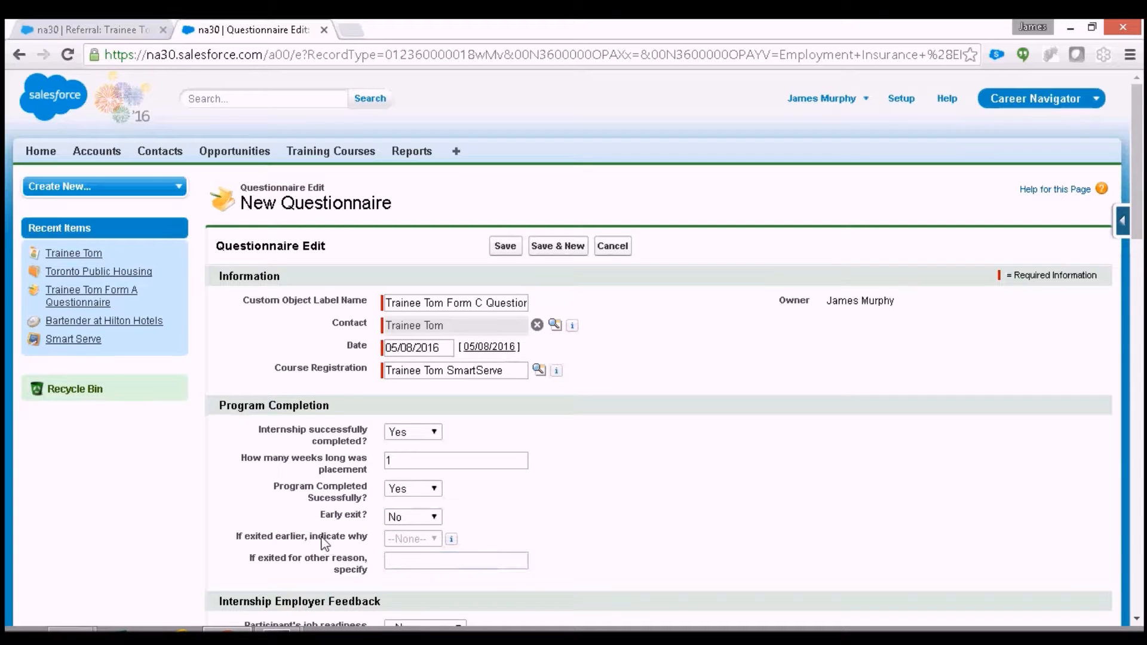
# Step: Temporarily set Early exit to Yes to examine the available early-exit reasons, and set it back to No
pyautogui.click(415, 519)
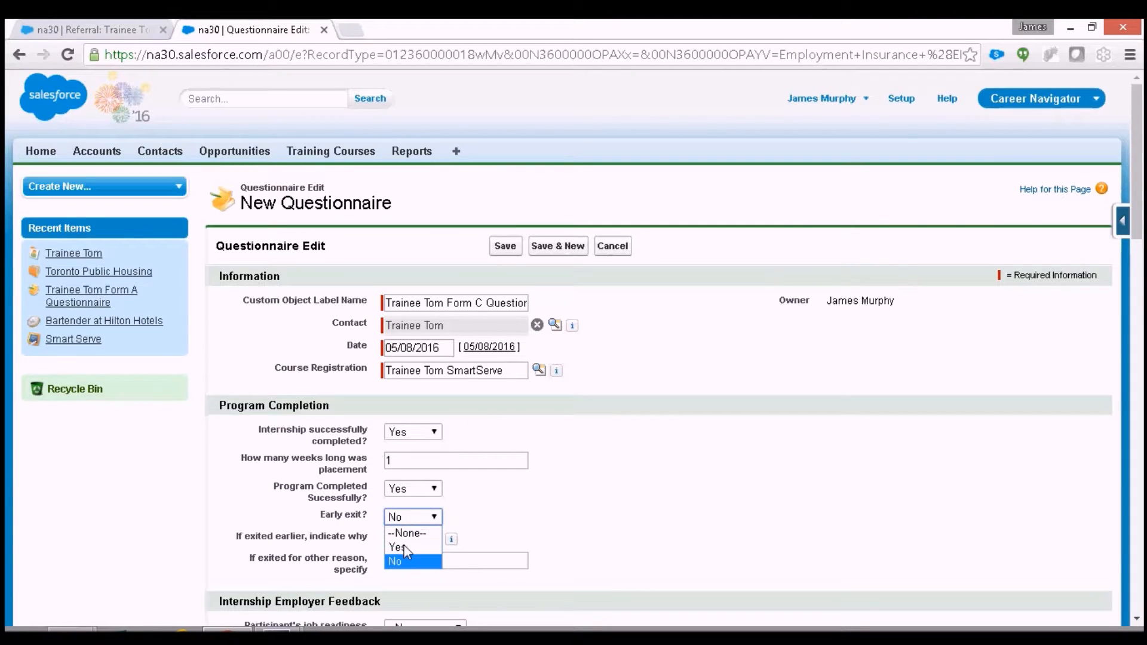
pyautogui.click(404, 547)
pyautogui.click(413, 540)
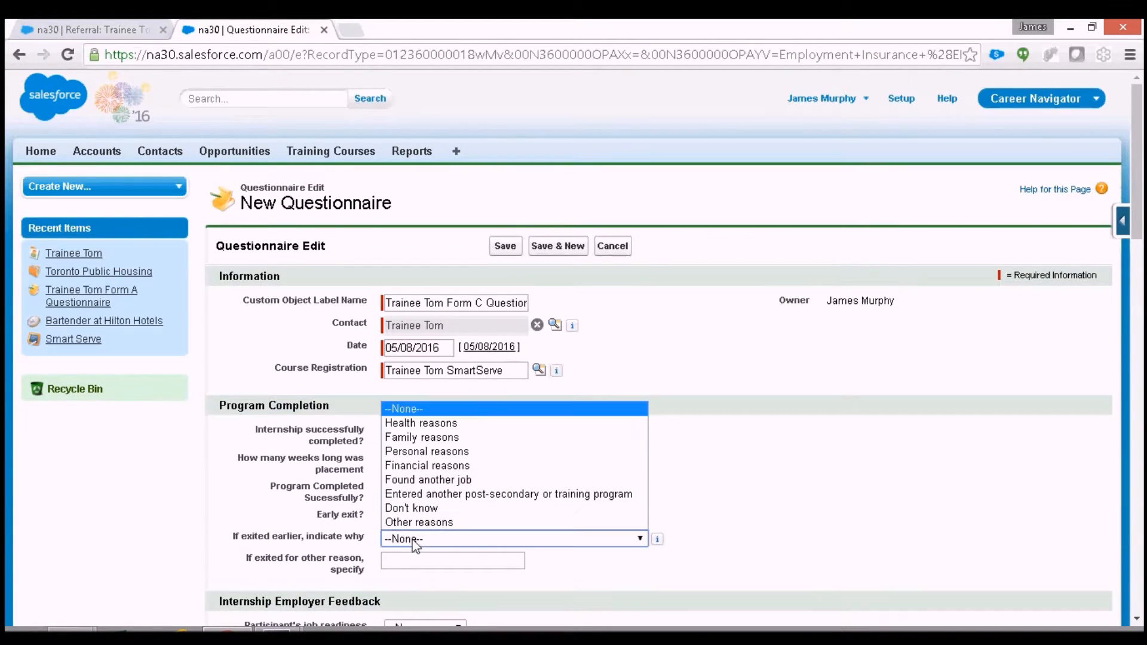
pyautogui.click(416, 543)
pyautogui.click(400, 519)
pyautogui.click(392, 564)
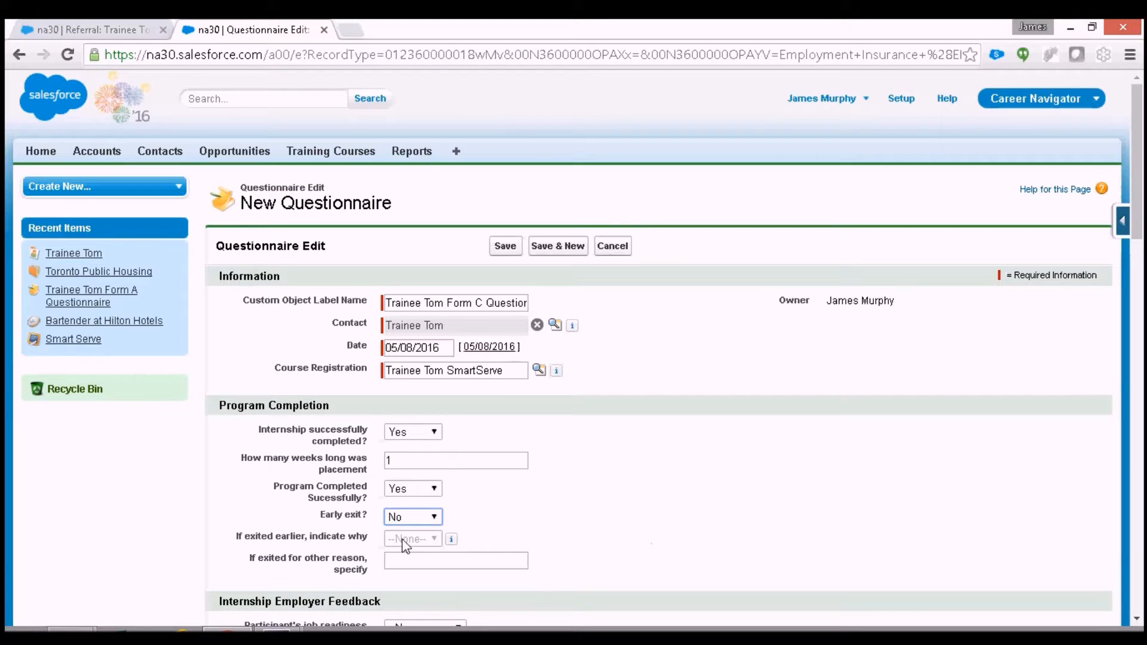
# Step: Save the Form C questionnaire and list the opportunities in the Applications Open / Pending view
pyautogui.click(496, 255)
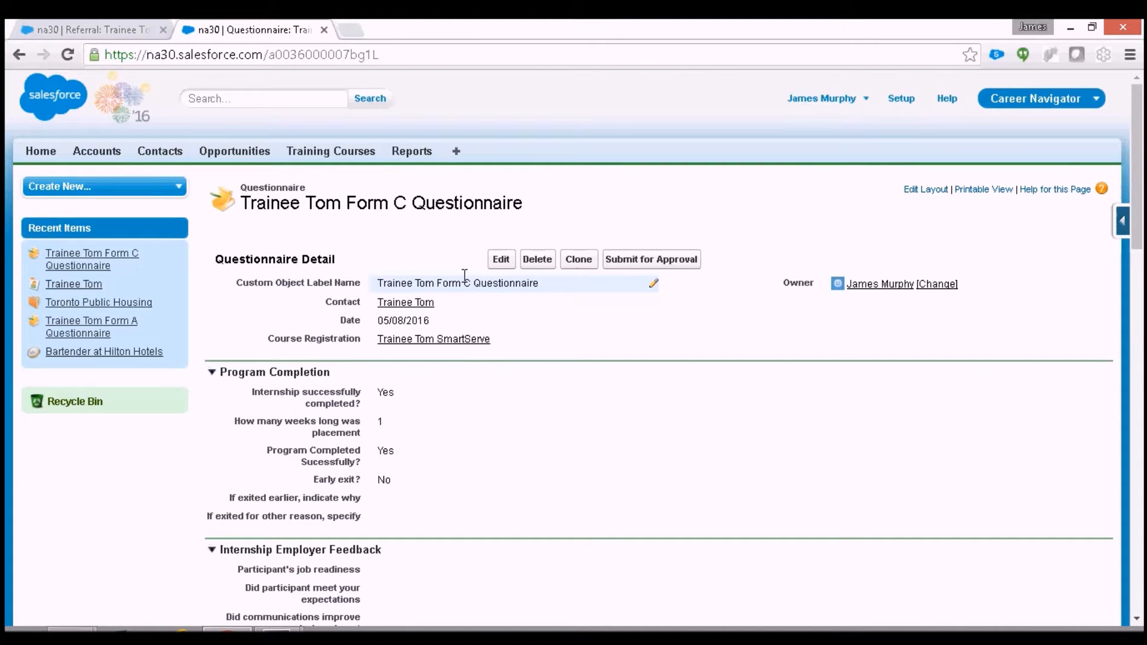
pyautogui.click(241, 157)
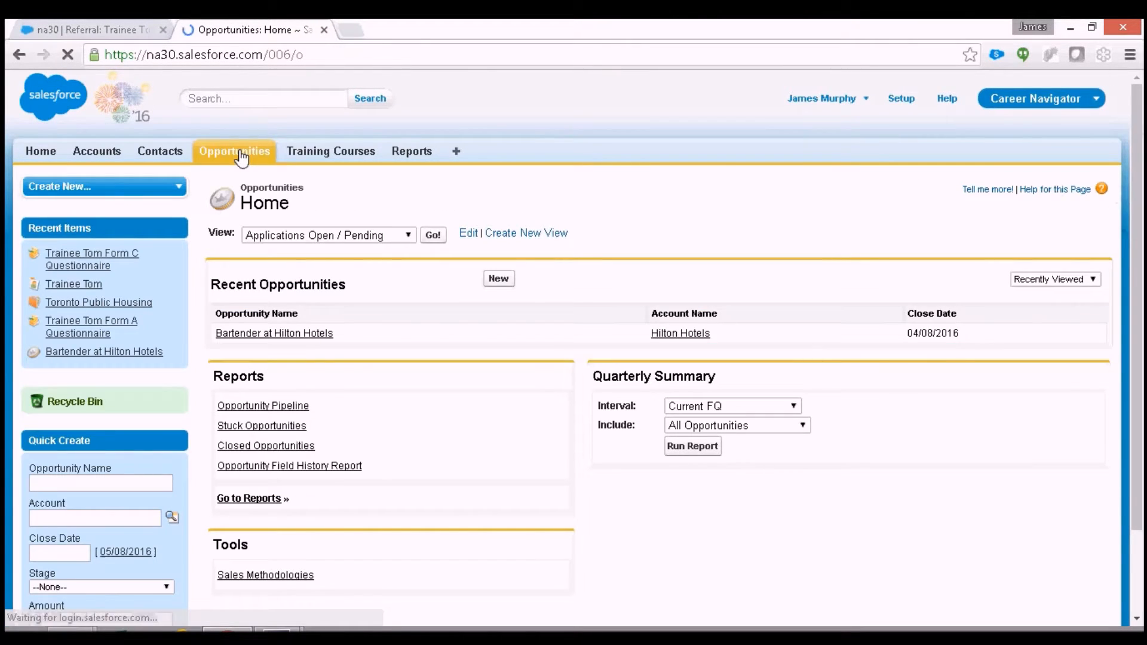
pyautogui.click(307, 236)
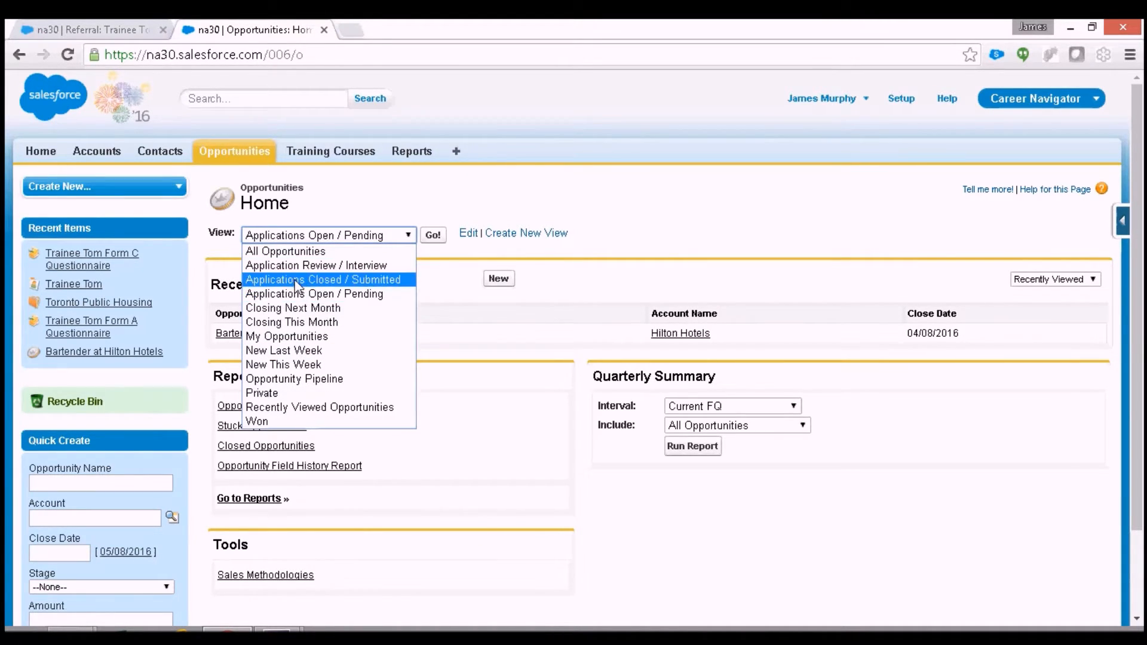
pyautogui.click(294, 299)
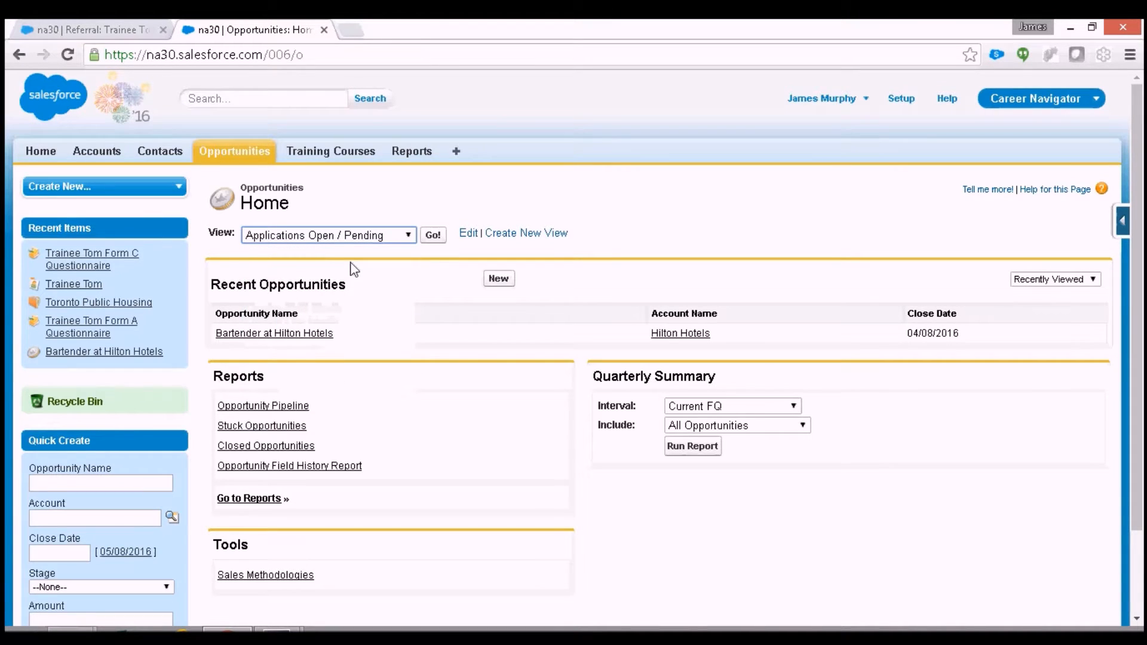
pyautogui.click(432, 236)
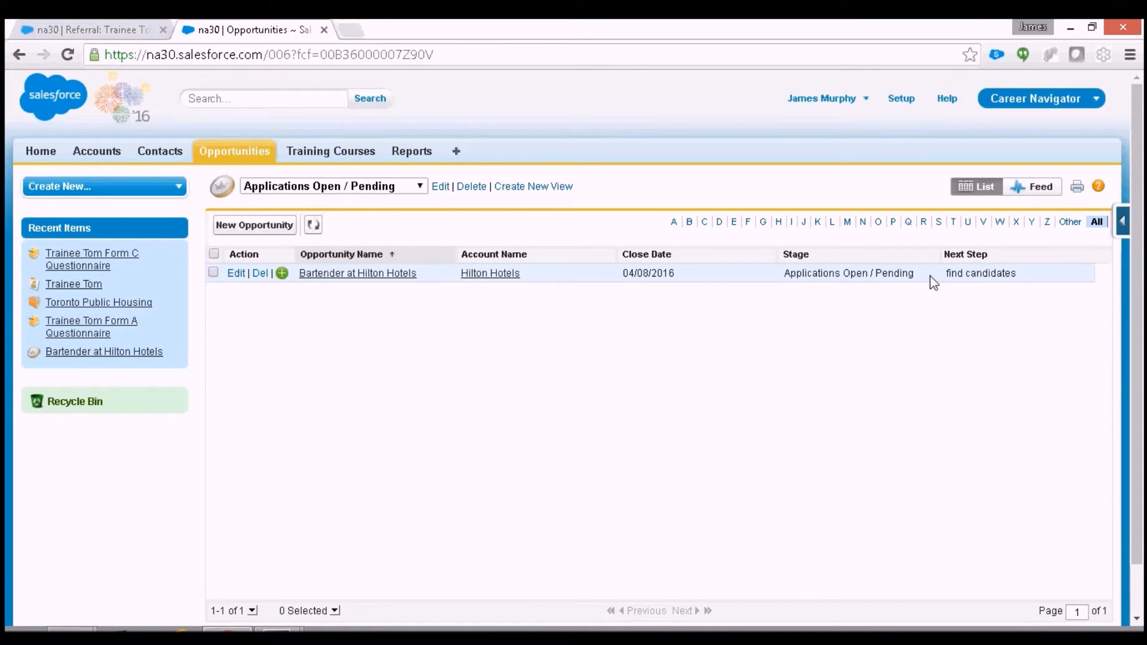
# Step: From the Bartender at Hilton Hotels opportunity, start a new application and employment history named with the trainee's name followed by "Bartending Job"
pyautogui.click(390, 274)
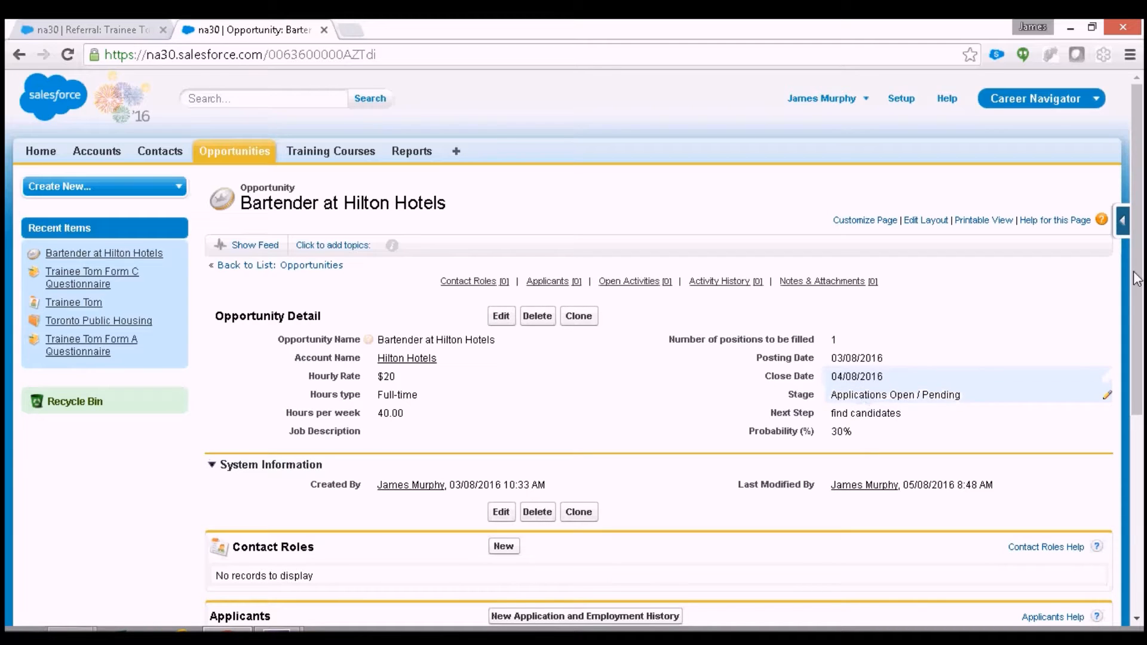
pyautogui.moveTo(1142, 238); pyautogui.dragTo(1142, 366)
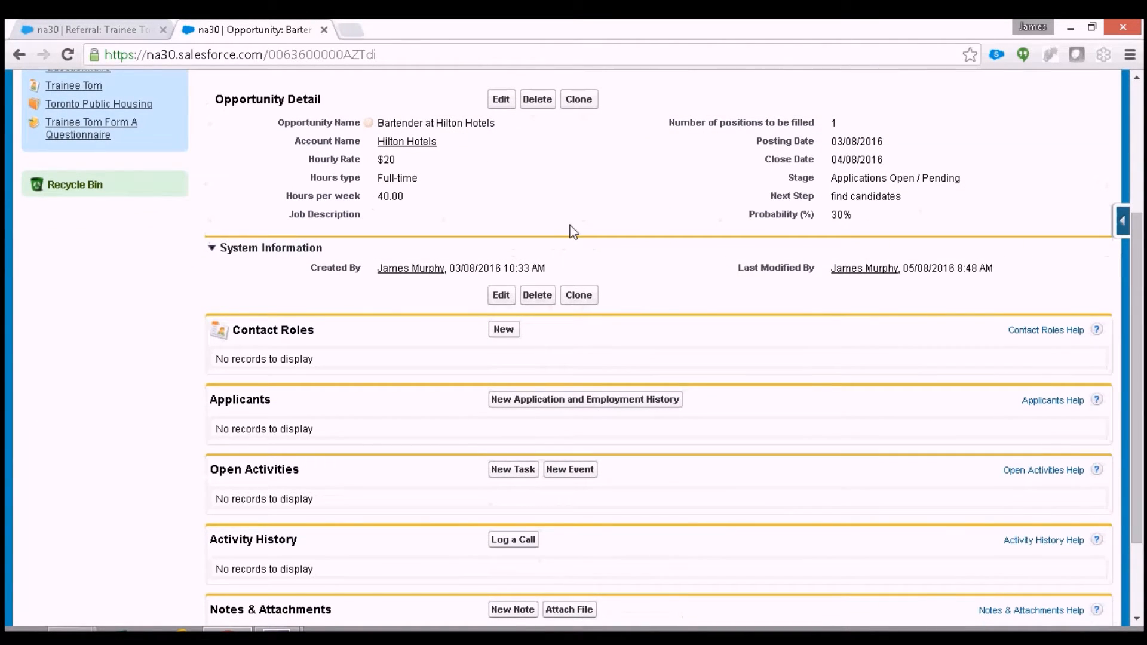
pyautogui.click(523, 406)
pyautogui.rightClick(413, 308)
pyautogui.click(414, 307)
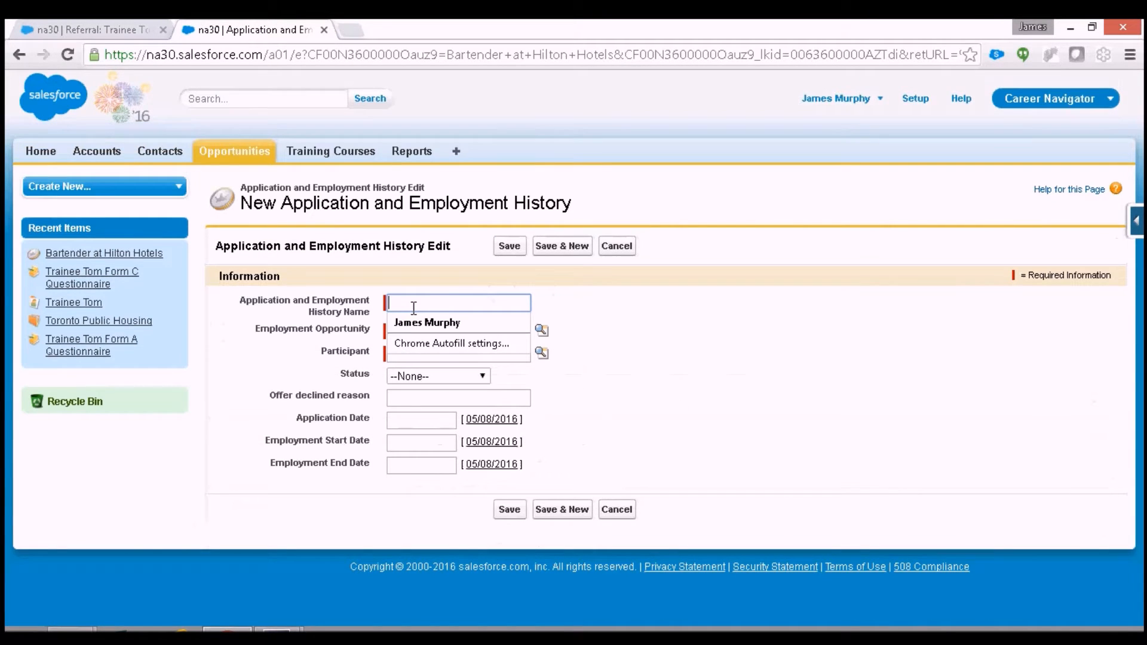
pyautogui.write('Trainee')
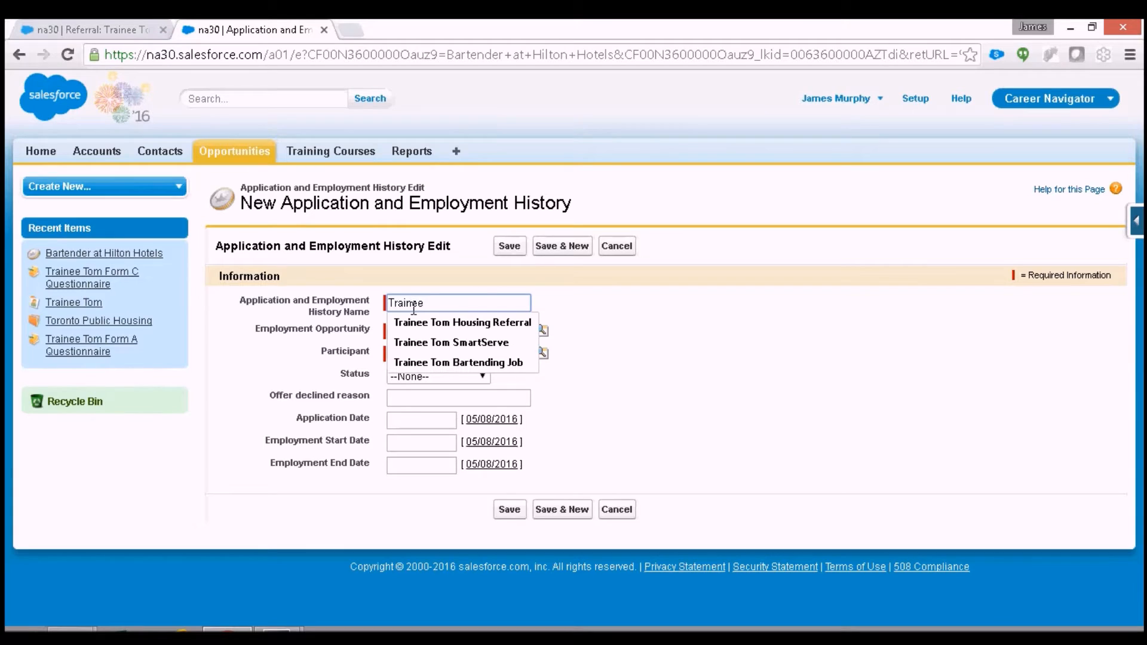
pyautogui.press('Down')
pyautogui.press('Down')
pyautogui.press('Down')
pyautogui.press('Tab')
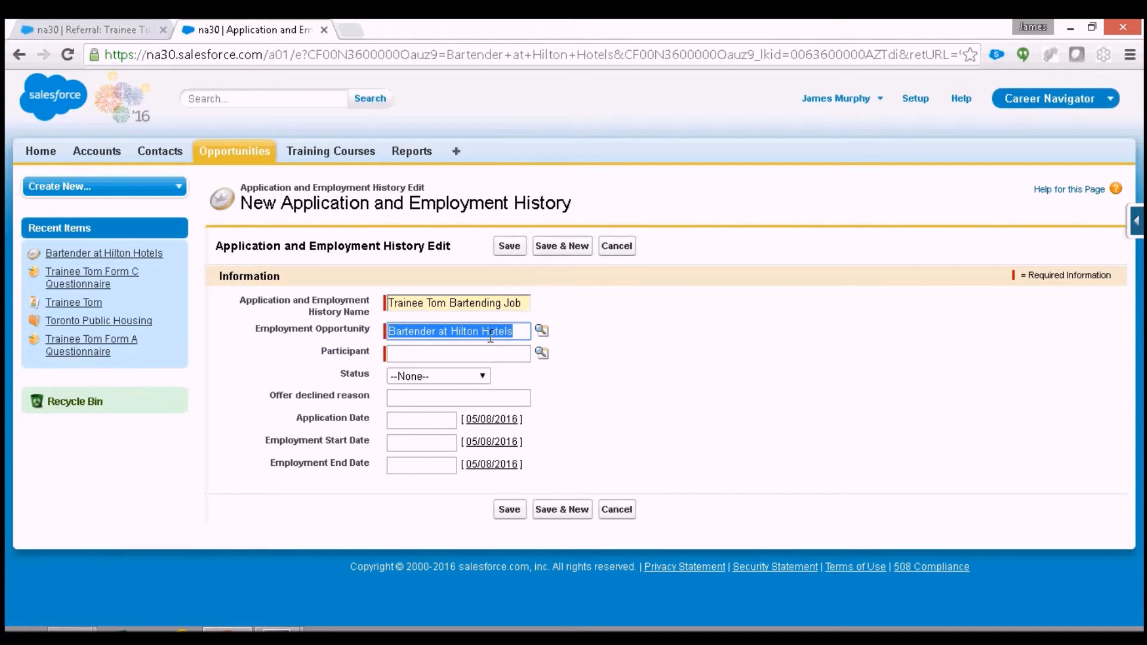
# Step: Set the application's participant to the trainee contact and its status to Referred, and save it
pyautogui.click(540, 355)
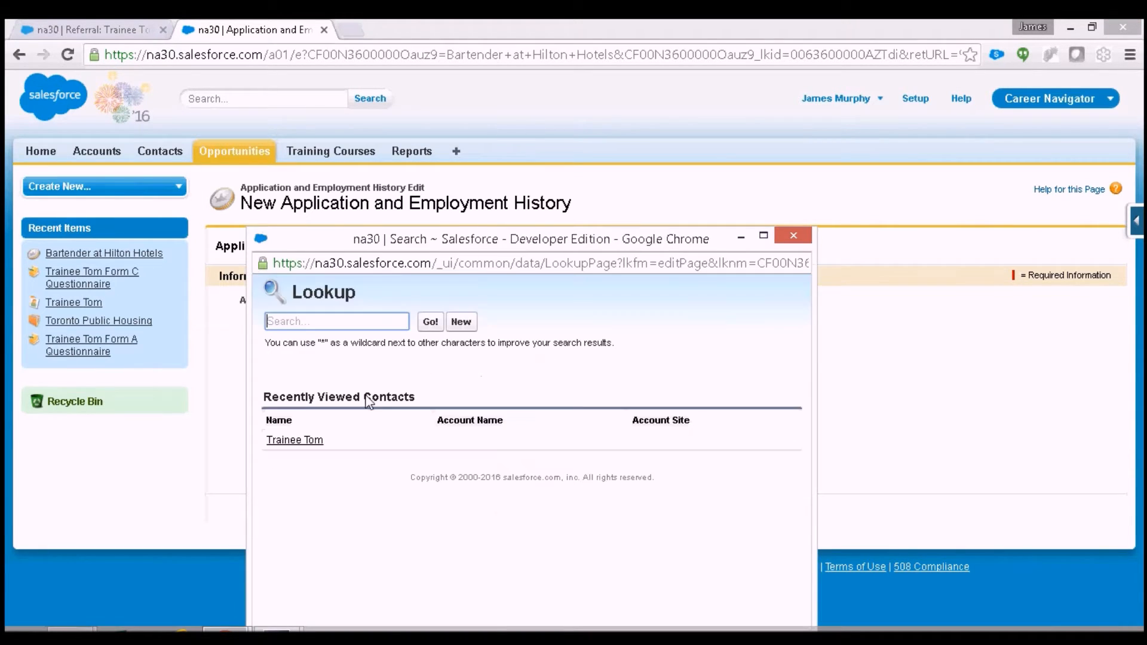
pyautogui.click(291, 442)
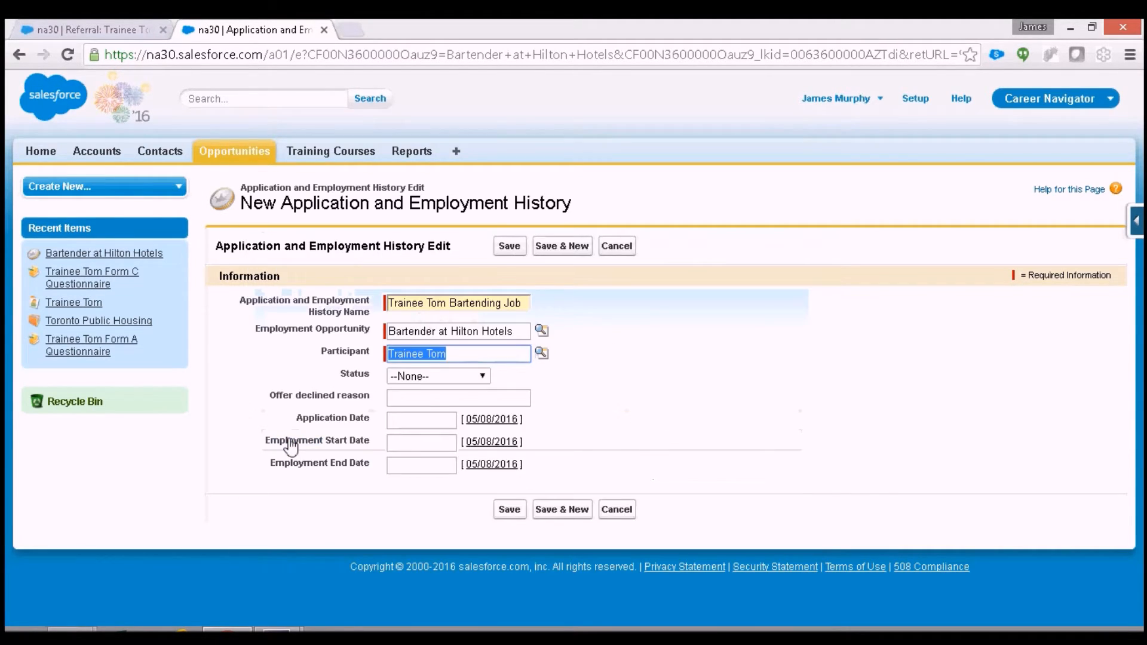
pyautogui.click(452, 380)
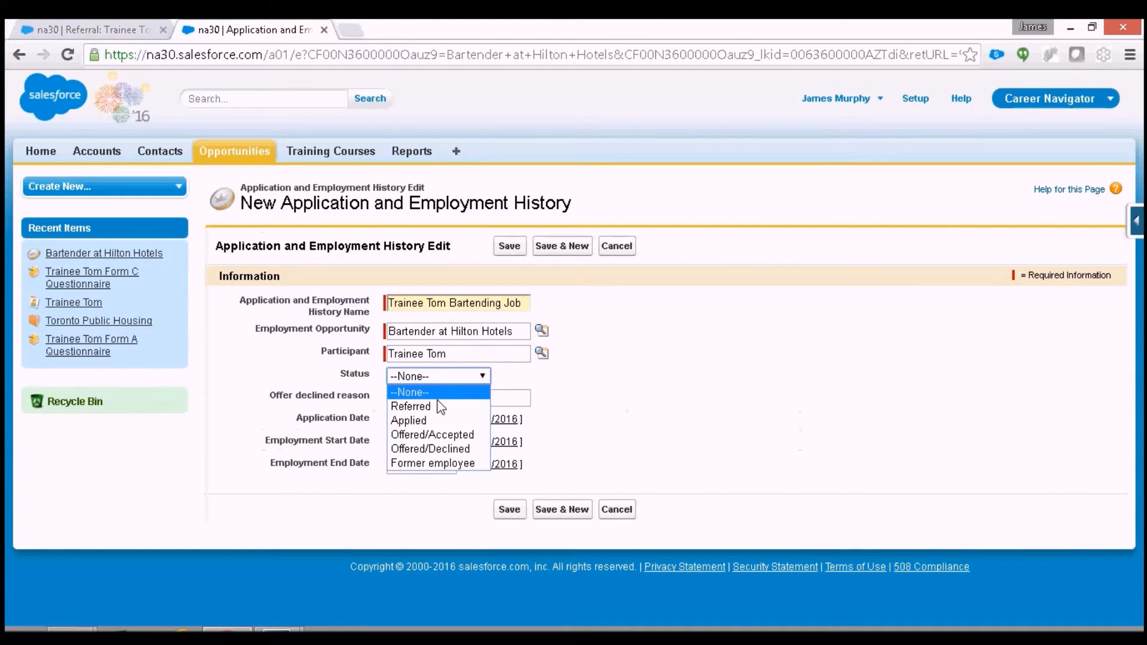
pyautogui.click(439, 407)
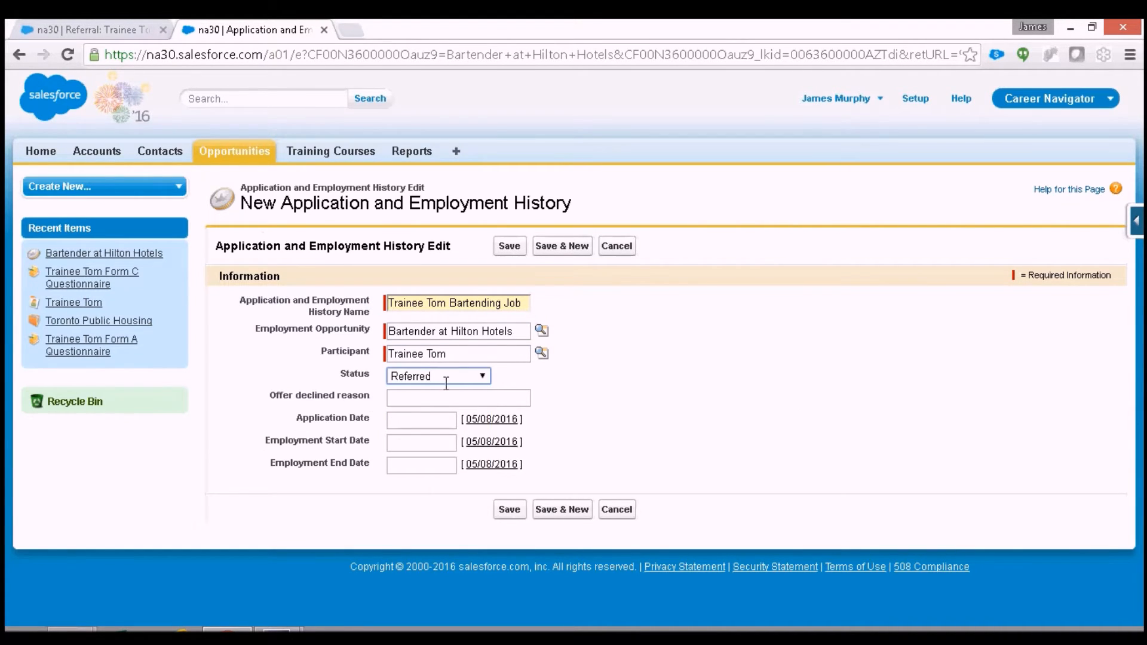
pyautogui.click(507, 246)
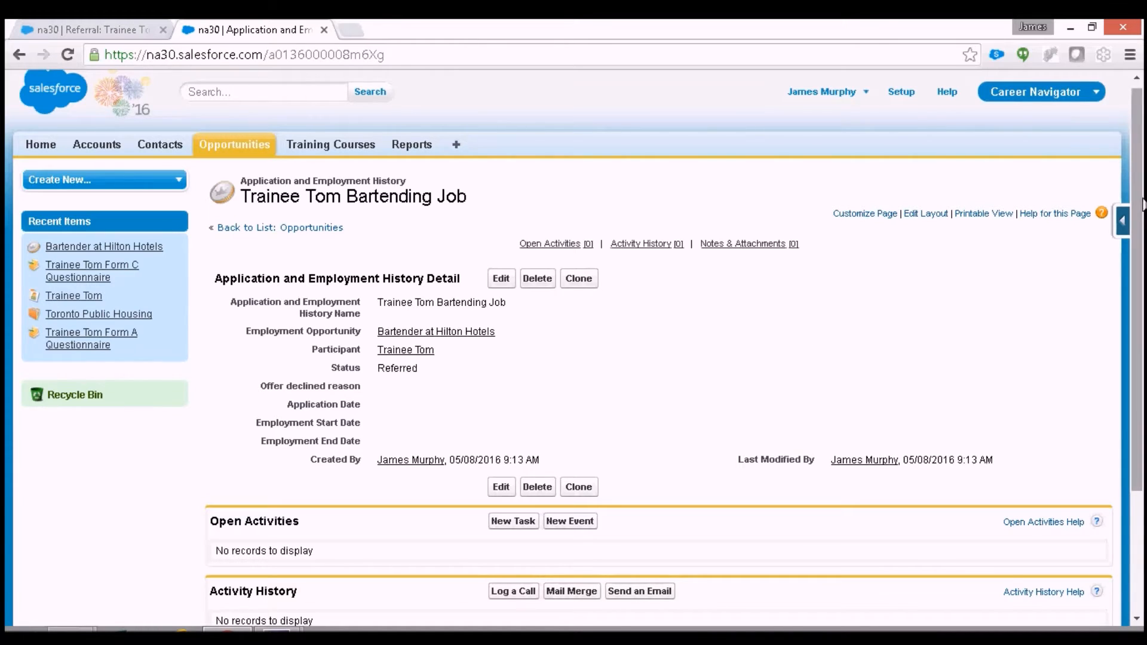
# Step: Return to the Bartender at Hilton Hotels opportunity, examine its Applicants list and open the referred participant's contact record
pyautogui.moveTo(1140, 206); pyautogui.dragTo(1141, 262)
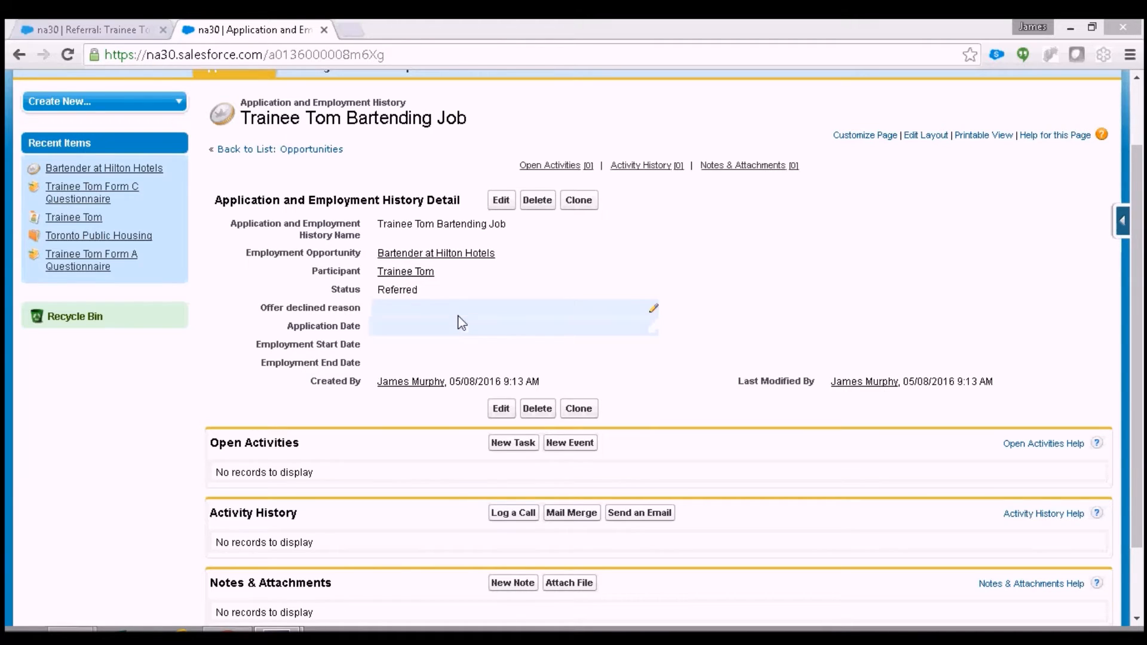
pyautogui.click(424, 258)
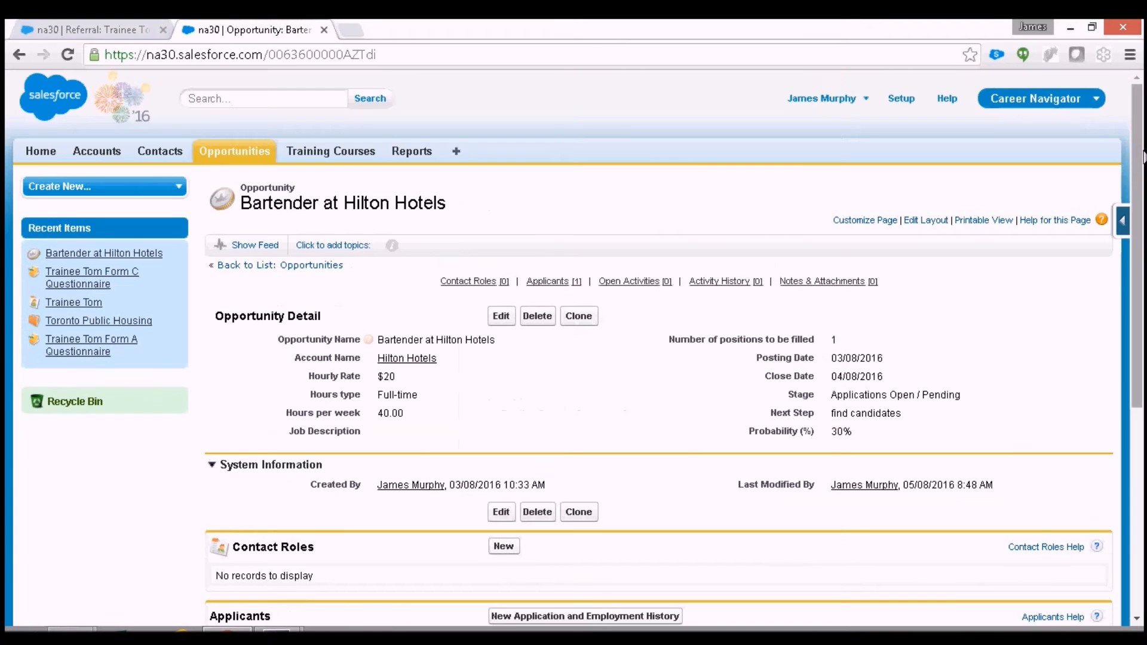
pyautogui.moveTo(1136, 154); pyautogui.dragTo(1139, 252)
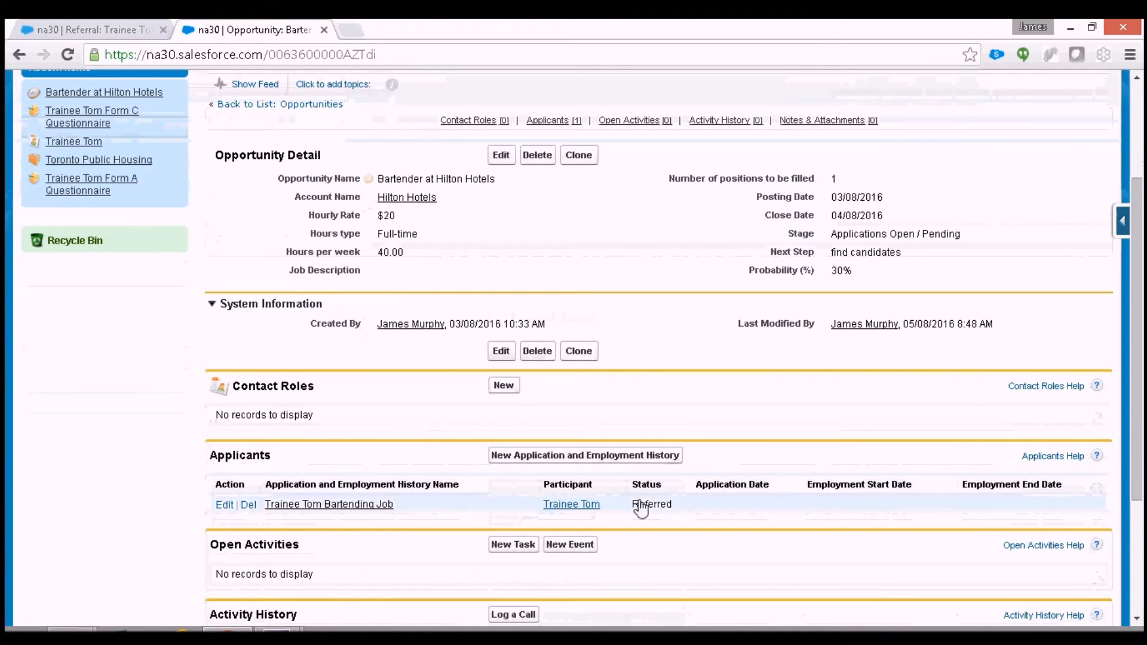
pyautogui.click(585, 505)
pyautogui.scroll(-7, 1142, 185)
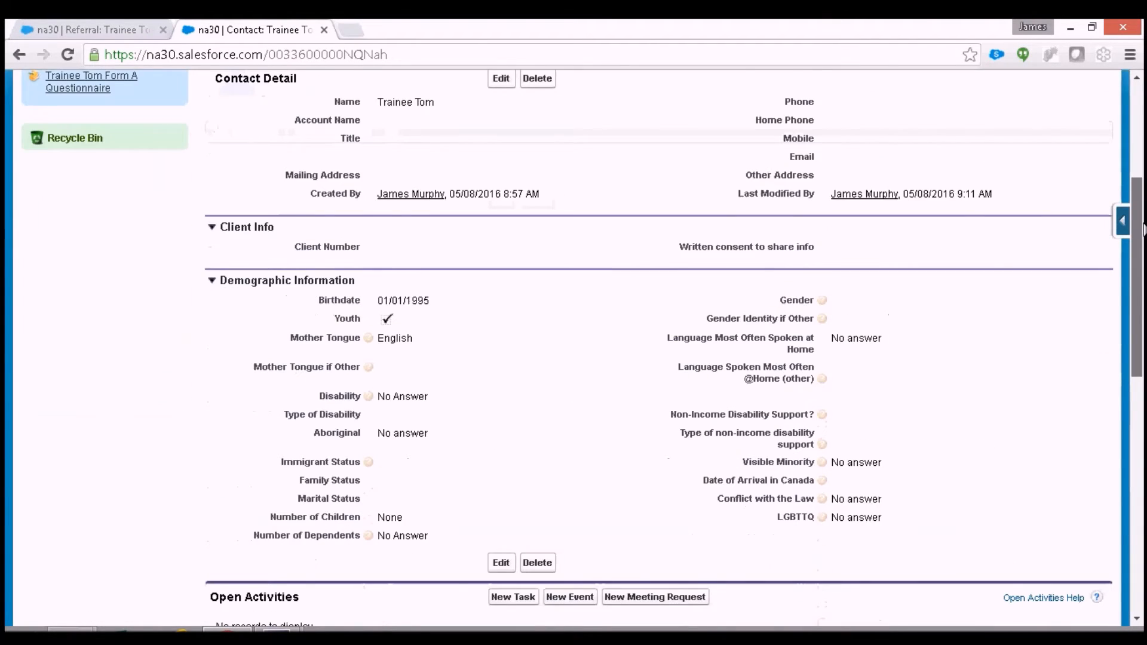
# Step: Open the trainee's bartending job record from the contact's Application and Employment History list
pyautogui.scroll(-4, 1142, 293)
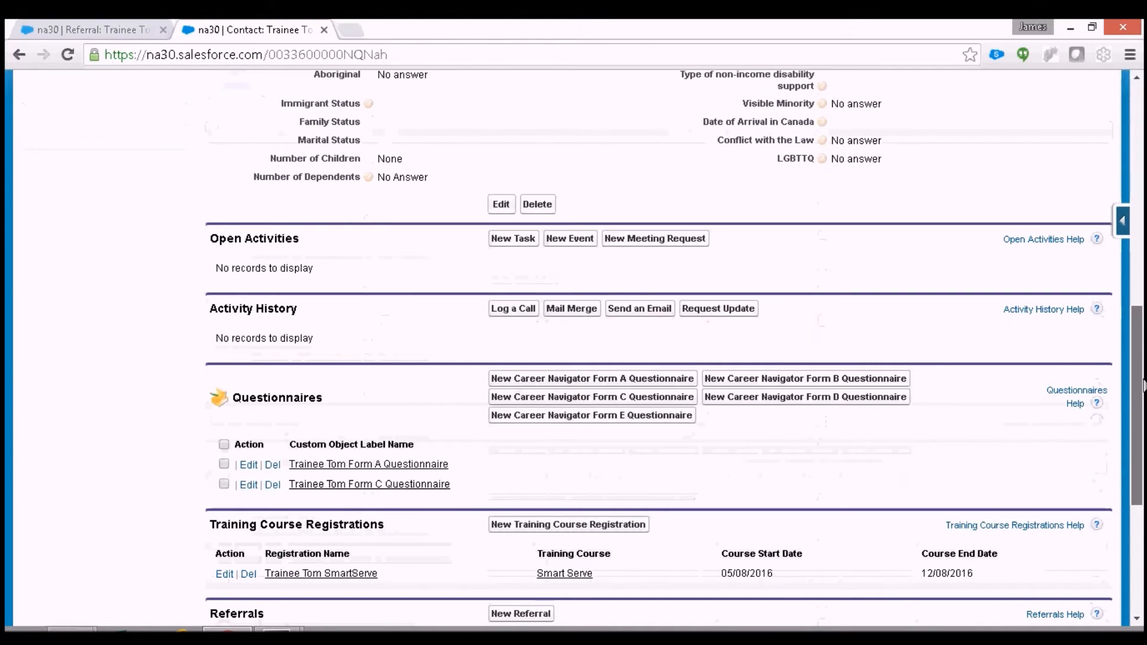
pyautogui.scroll(-4, 1142, 427)
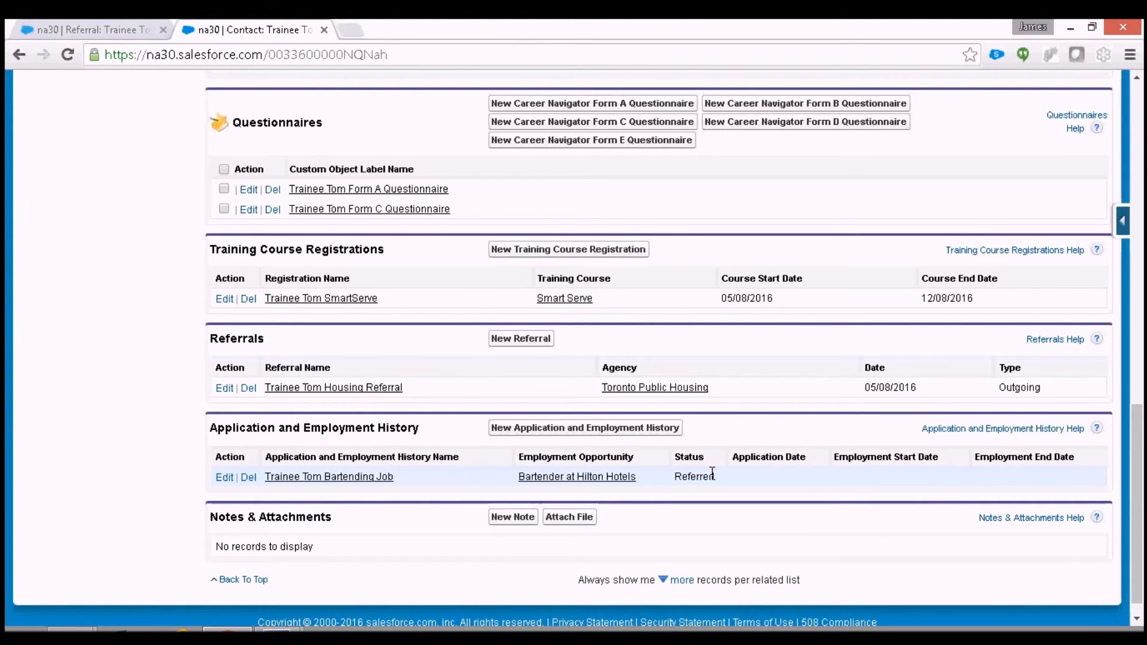
pyautogui.click(366, 478)
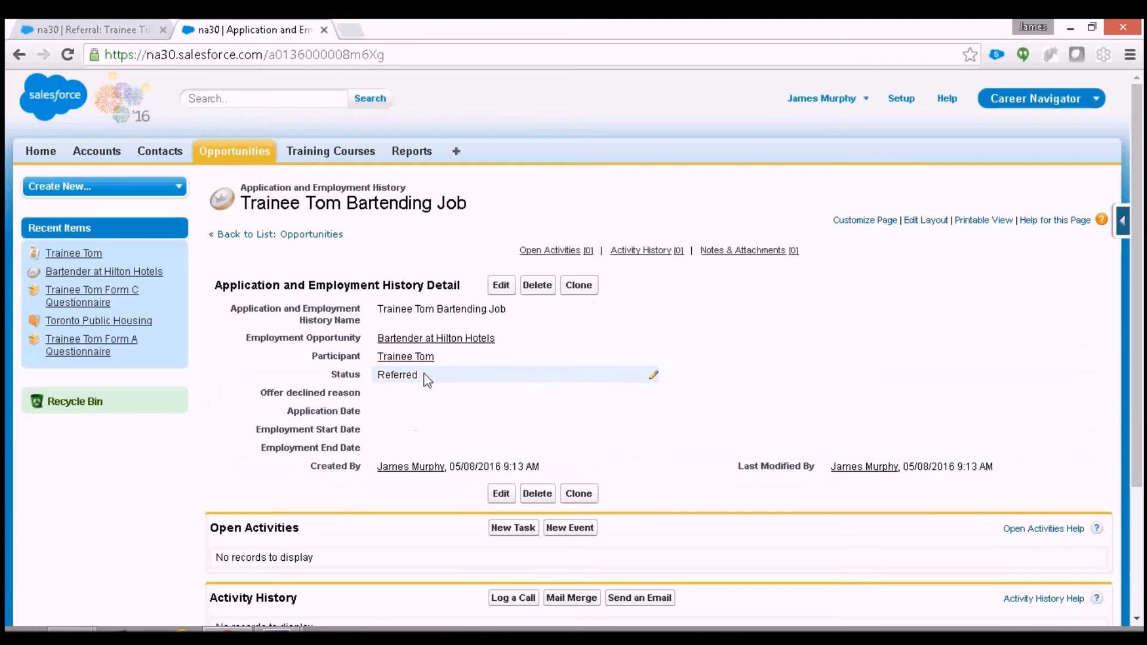
# Step: Set the application's status to Offered/Accepted and its employment start date to 05/08/2016, and save the record
pyautogui.doubleClick(426, 379)
pyautogui.click(428, 376)
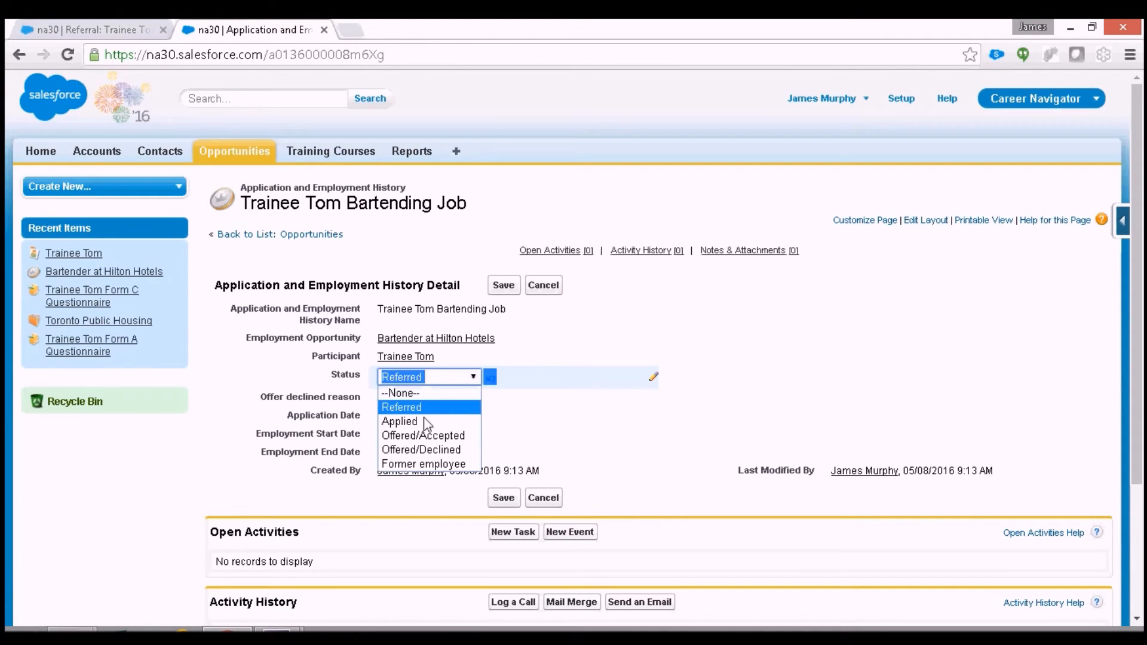
pyautogui.click(422, 435)
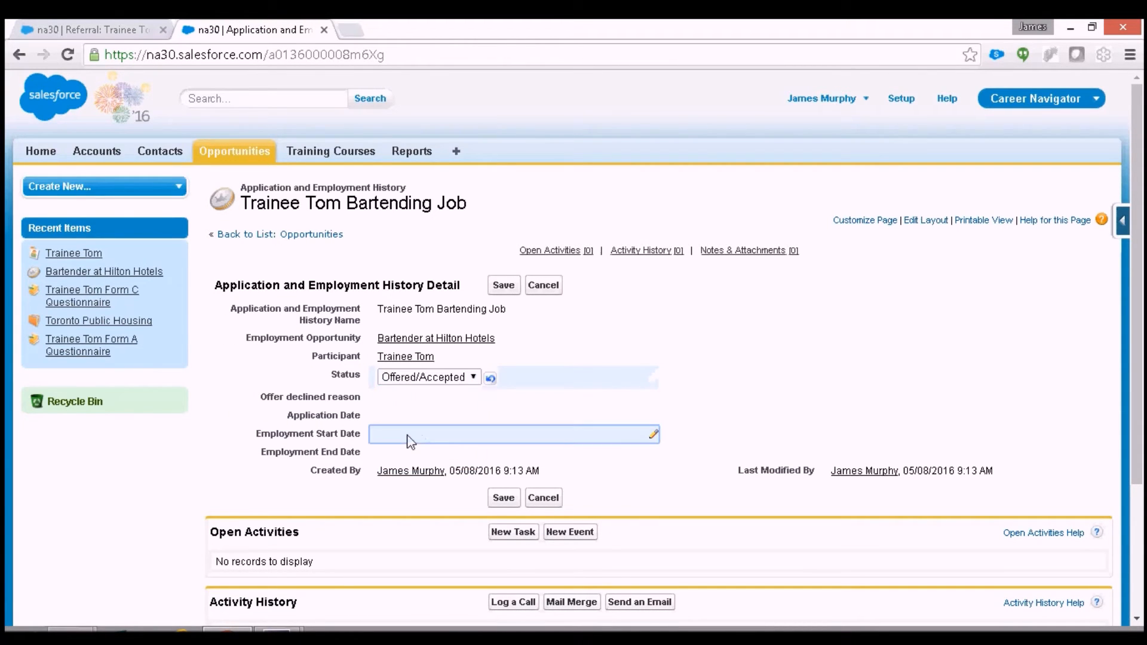
pyautogui.doubleClick(410, 442)
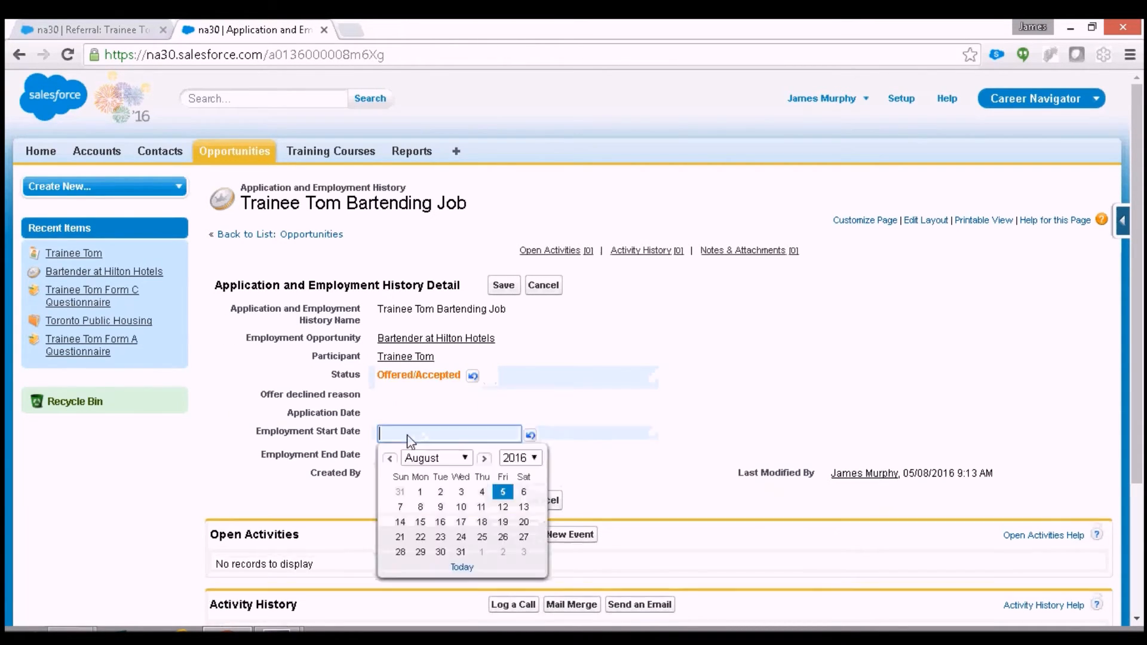
pyautogui.click(503, 494)
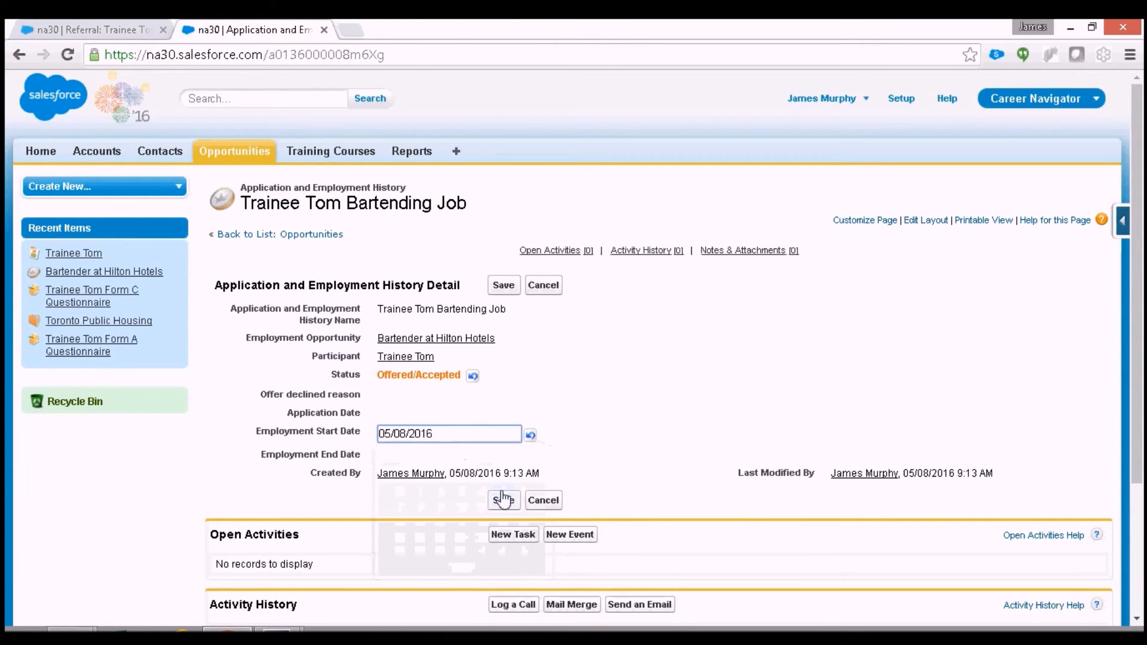
pyautogui.click(502, 285)
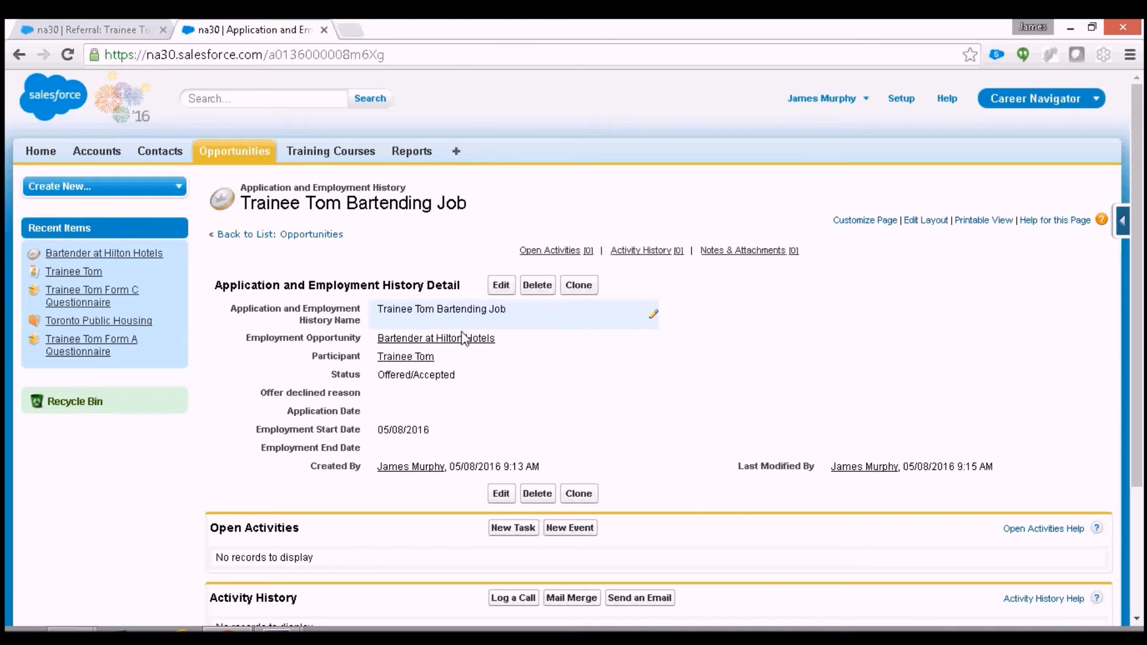
# Step: Check the stage of the linked Bartender at Hilton Hotels opportunity and return to the trainee's contact record
pyautogui.moveTo(455, 347)
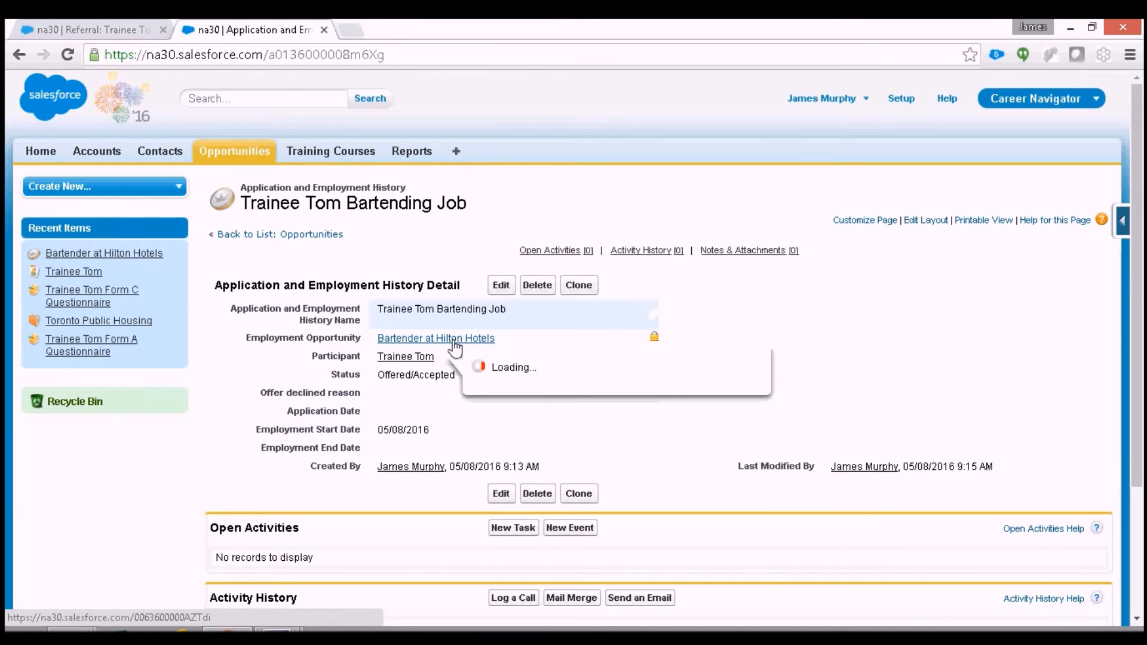
pyautogui.click(455, 345)
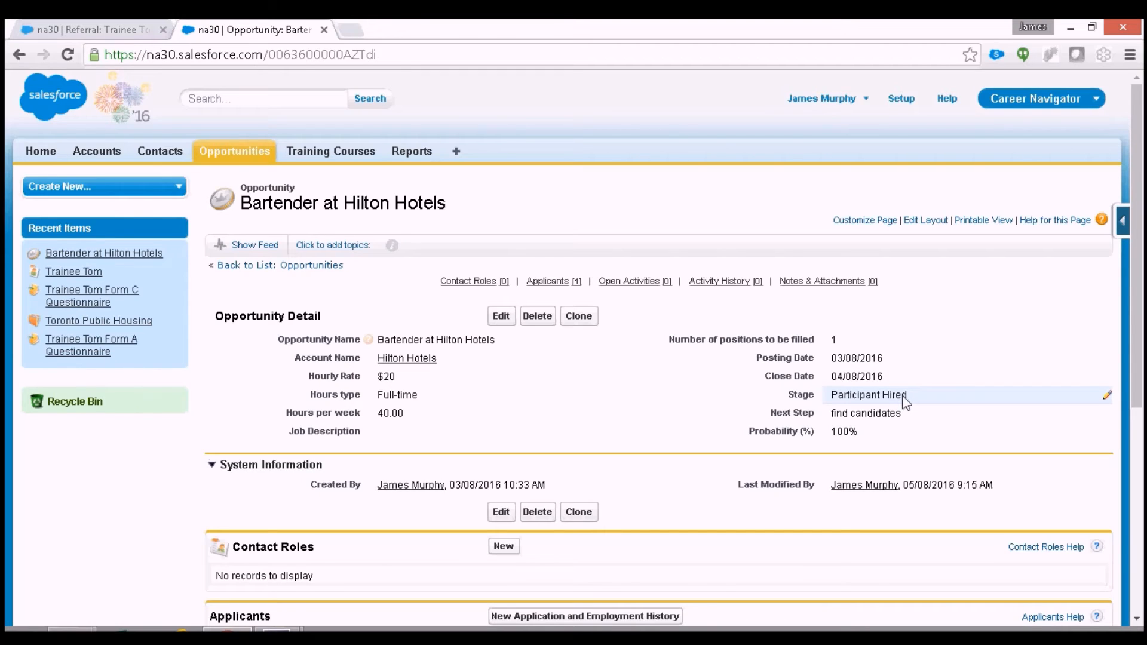
pyautogui.click(74, 273)
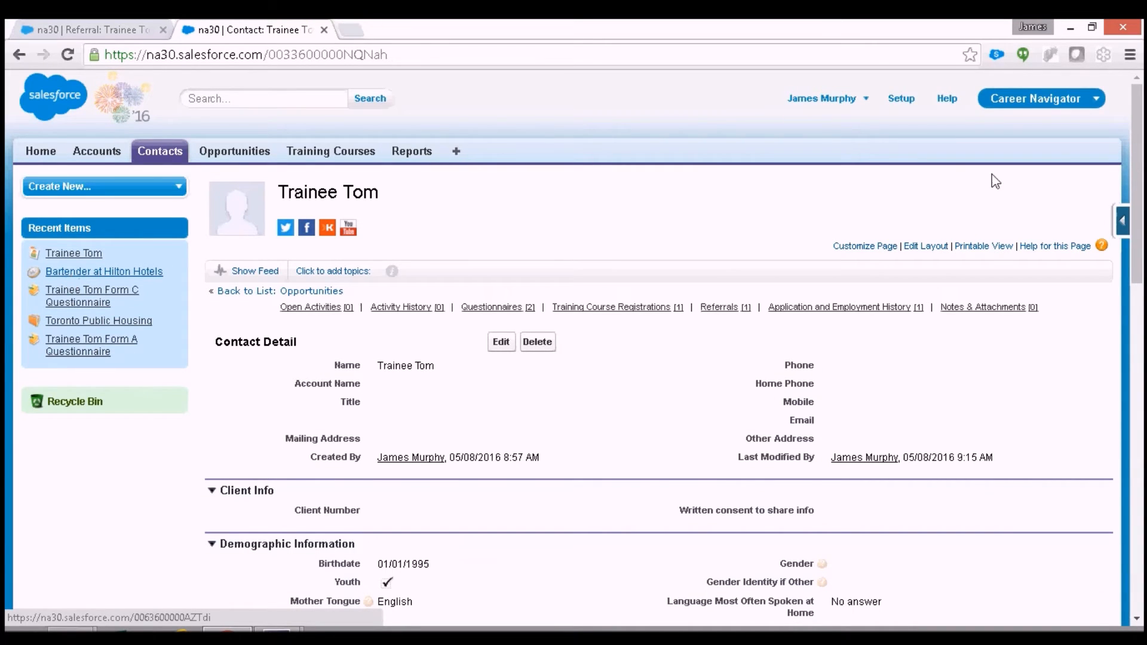
# Step: Start a new Career Navigator Form D questionnaire for the trainee and review its educational, employment and income outcome fields
pyautogui.scroll(-2, 1138, 186)
pyautogui.moveTo(1138, 186); pyautogui.dragTo(1140, 356)
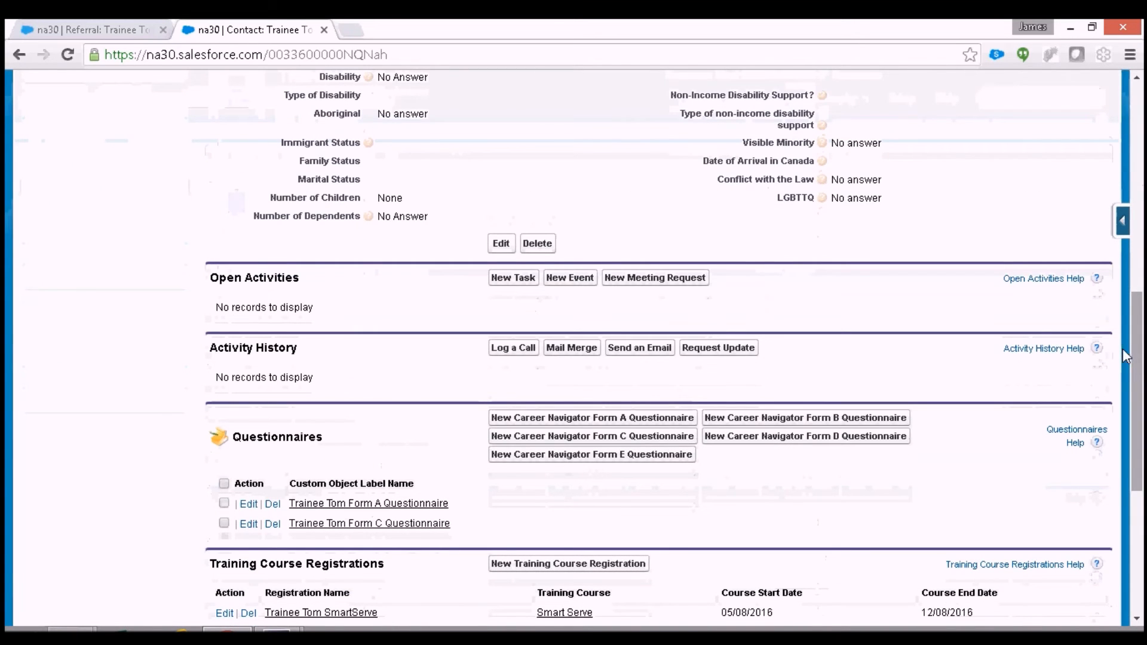
pyautogui.click(762, 442)
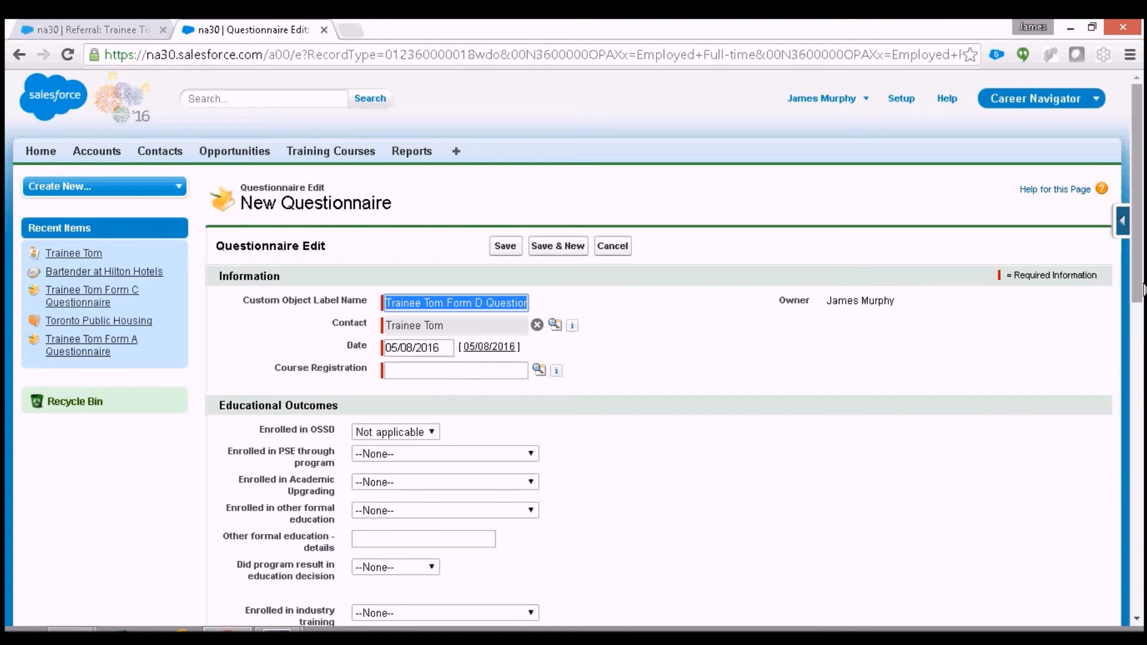
pyautogui.moveTo(1140, 272); pyautogui.dragTo(1142, 438)
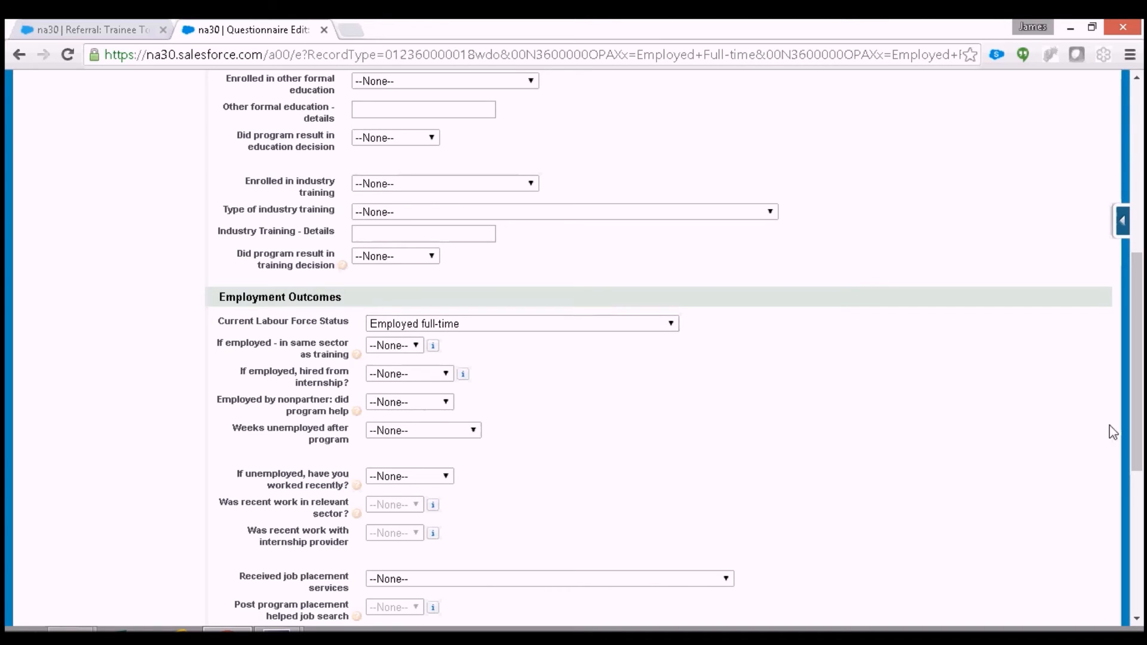
pyautogui.moveTo(1139, 352); pyautogui.dragTo(1138, 458)
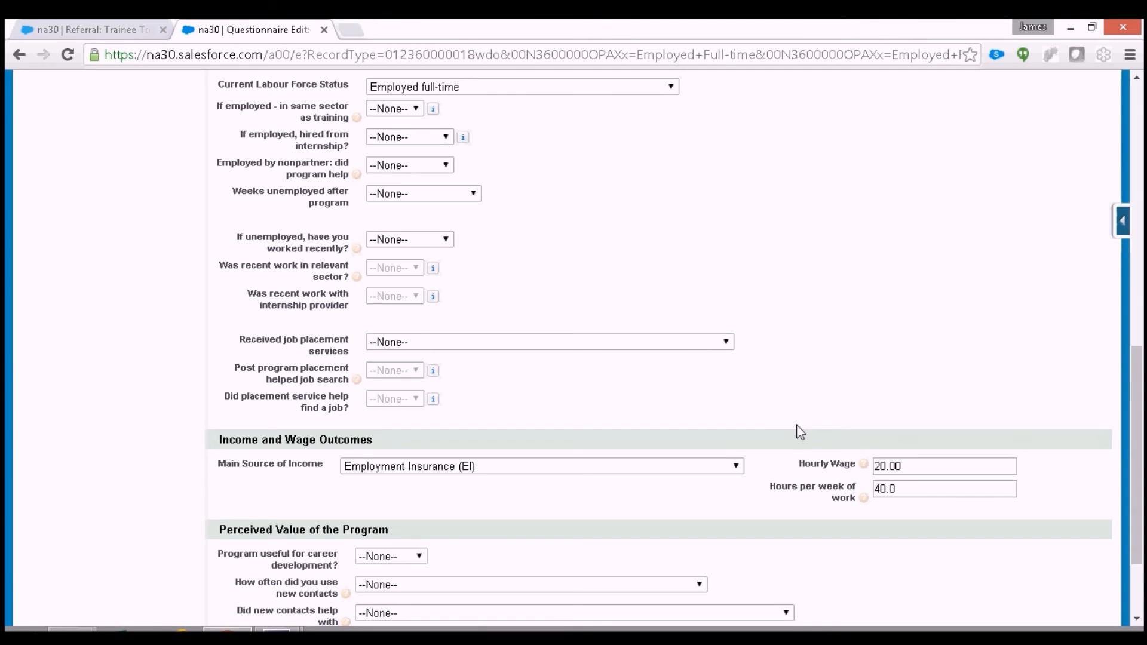
# Step: Answer the perceived-value questions with Yes, Sometimes – 2-3 times in the past 6 months, and Secure promotion/advancement within the job provided by the Career Navigator program
pyautogui.moveTo(1140, 372); pyautogui.dragTo(1141, 407)
pyautogui.click(397, 472)
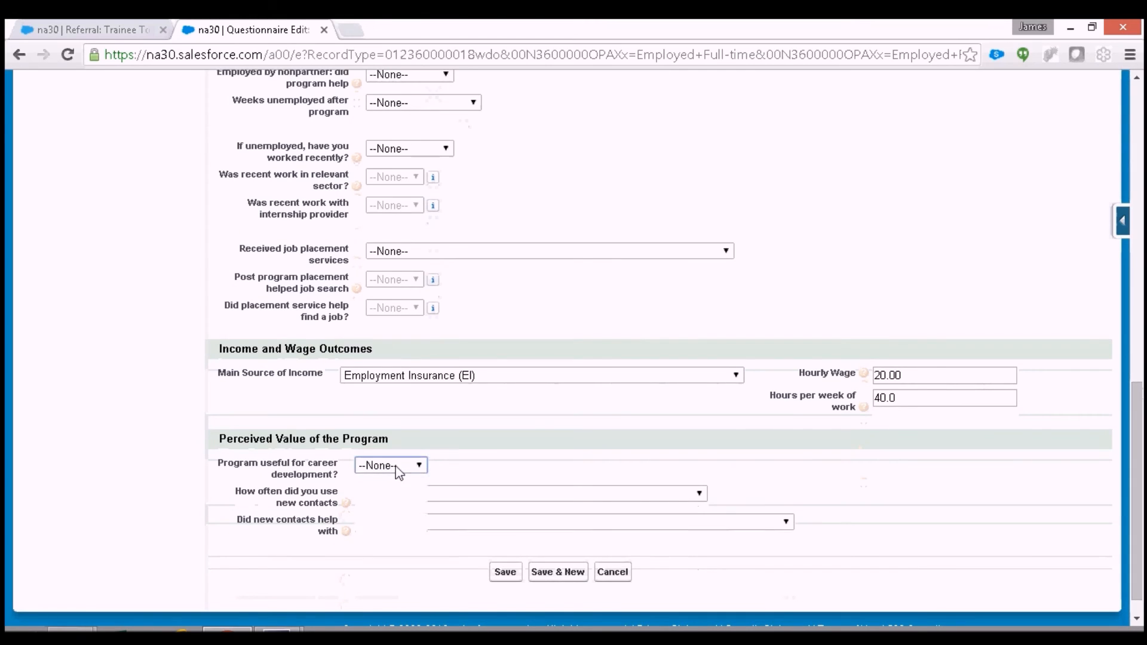
pyautogui.click(384, 501)
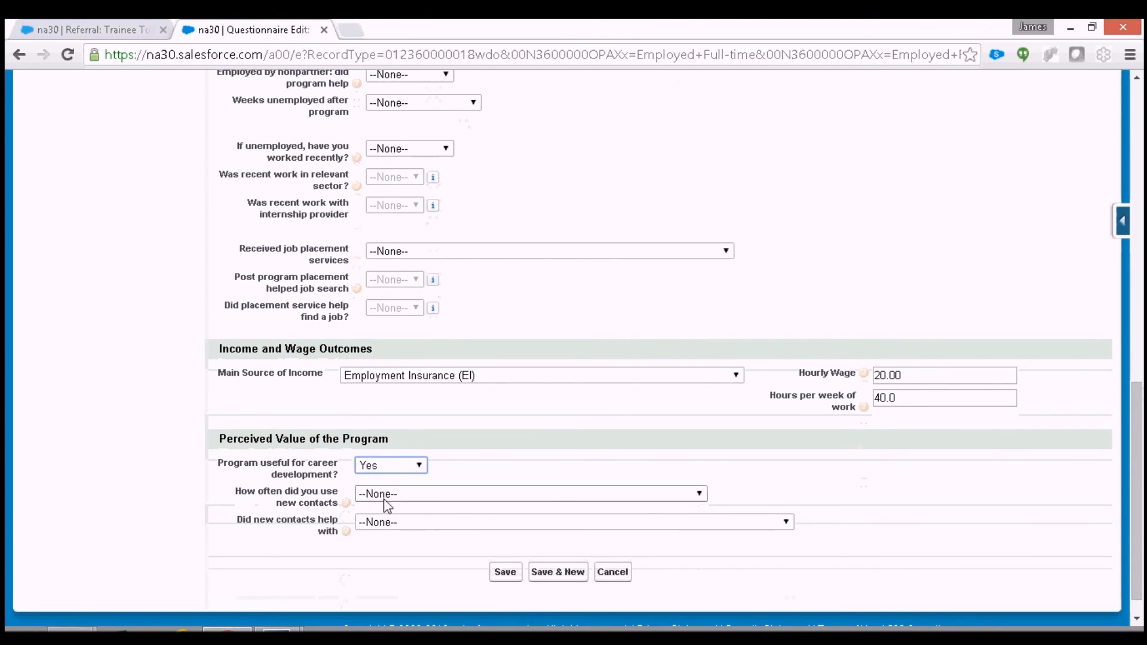
pyautogui.click(387, 501)
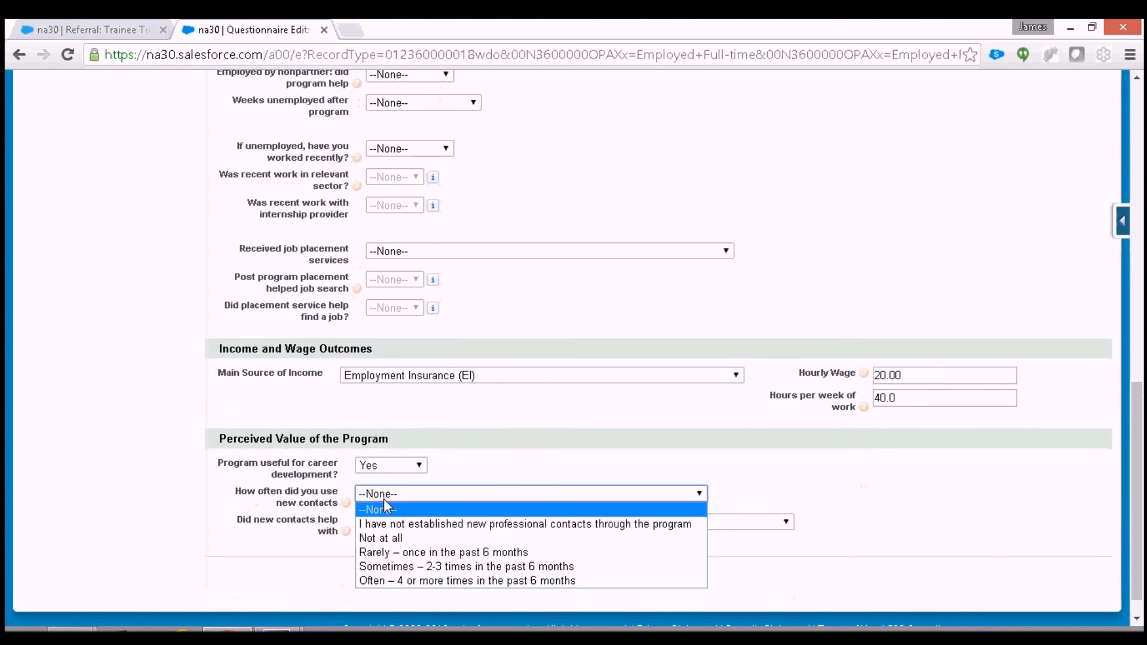
pyautogui.click(382, 570)
pyautogui.click(379, 529)
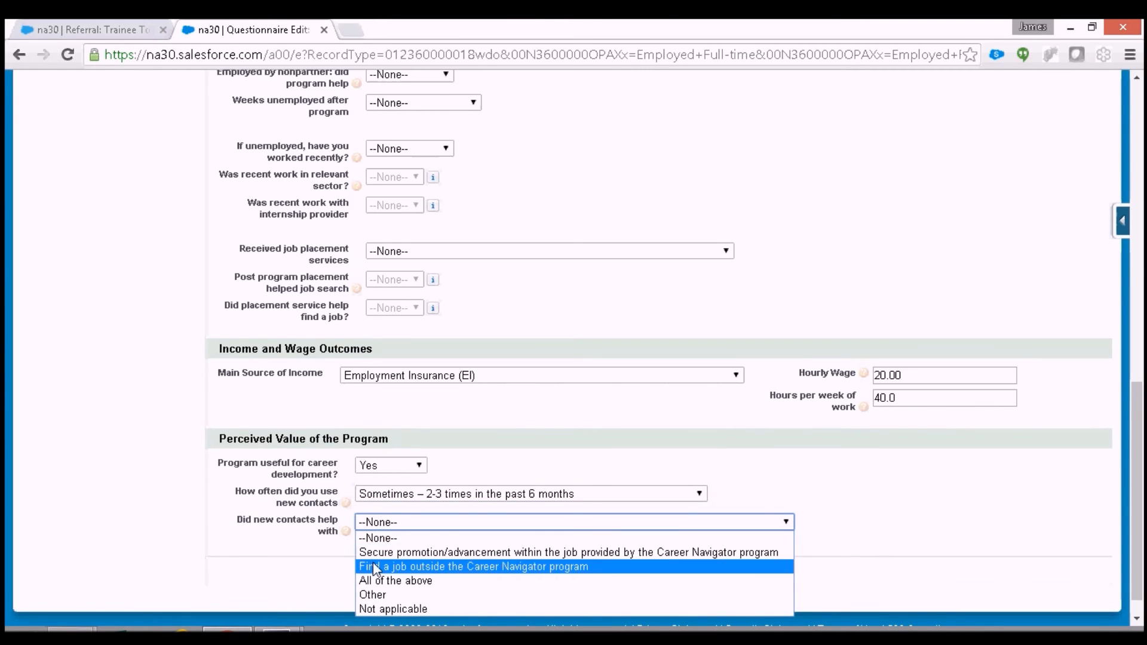
pyautogui.click(373, 553)
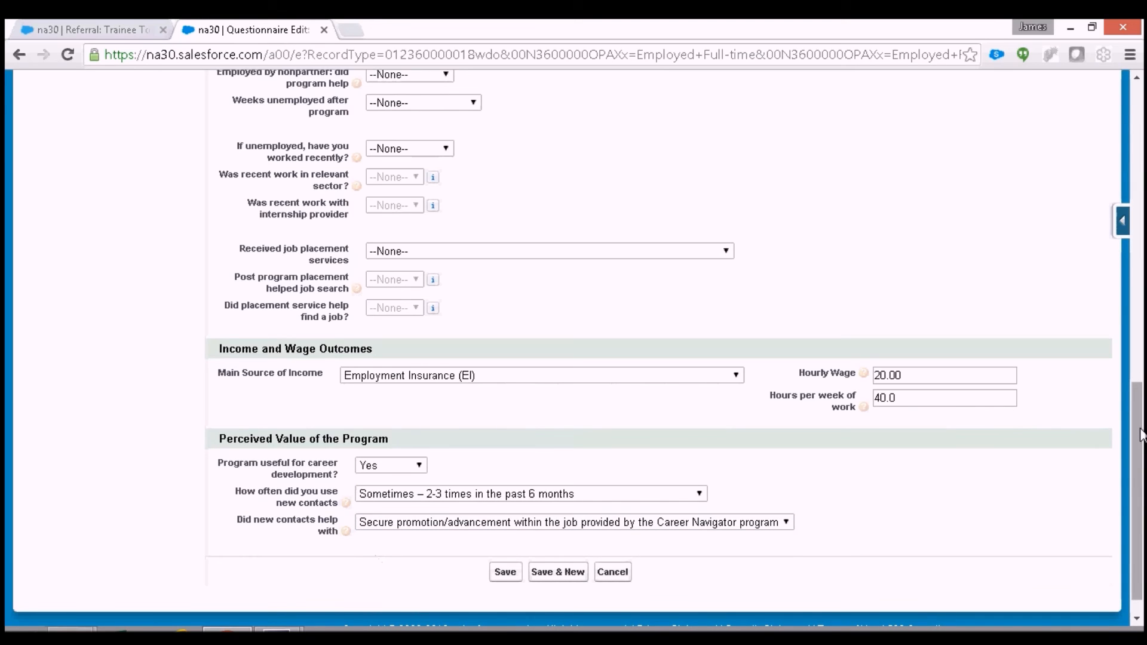
# Step: Set the Form D course registration to the trainee's SmartServe registration, save the questionnaire and return to the contact record
pyautogui.moveTo(1141, 435); pyautogui.dragTo(1137, 174)
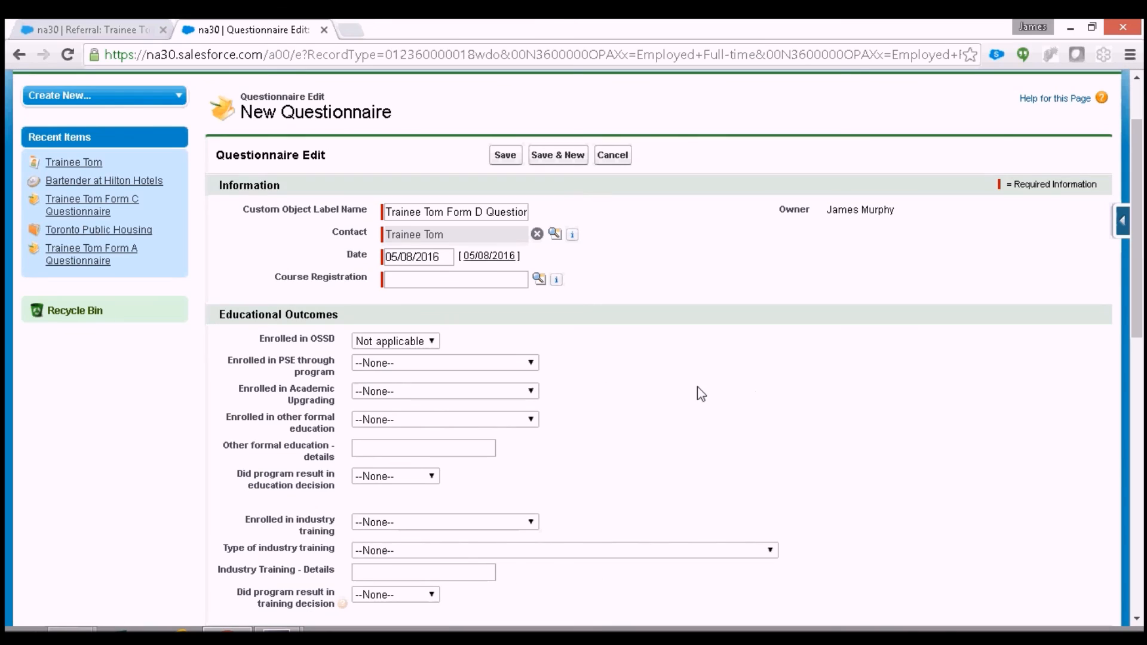
pyautogui.click(539, 279)
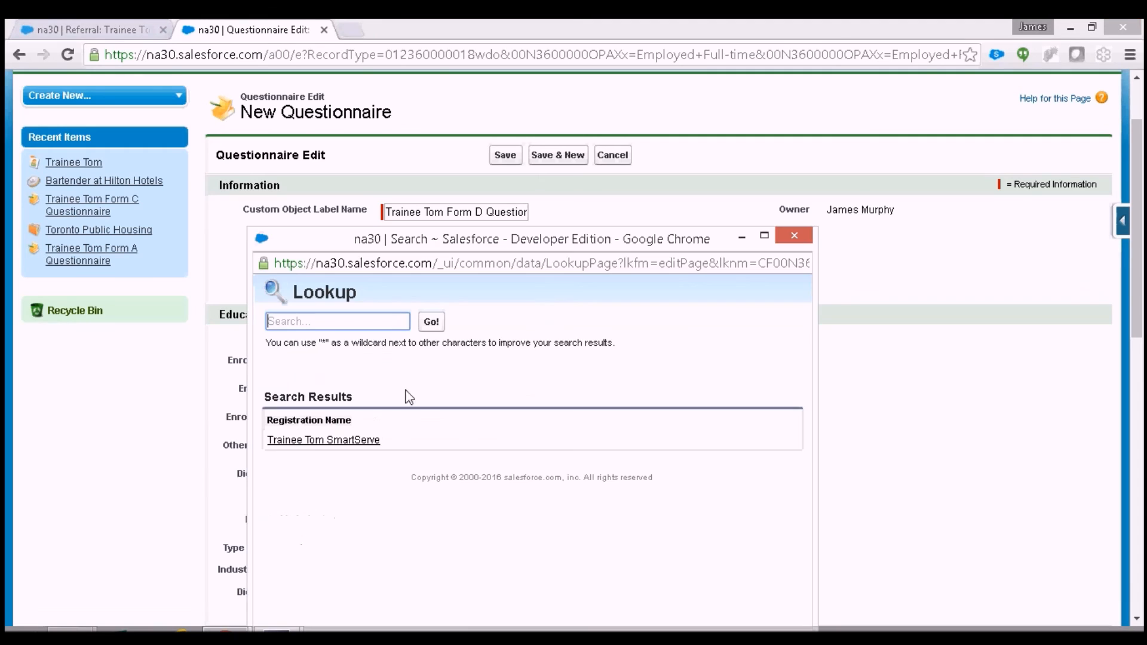
pyautogui.click(361, 439)
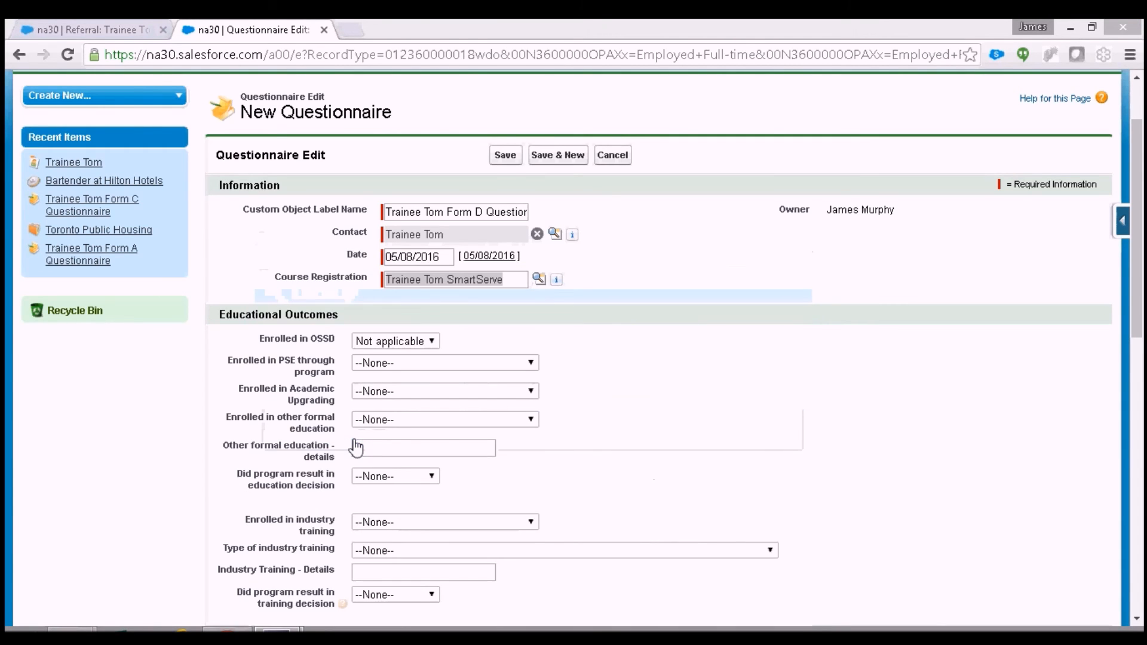
pyautogui.click(505, 155)
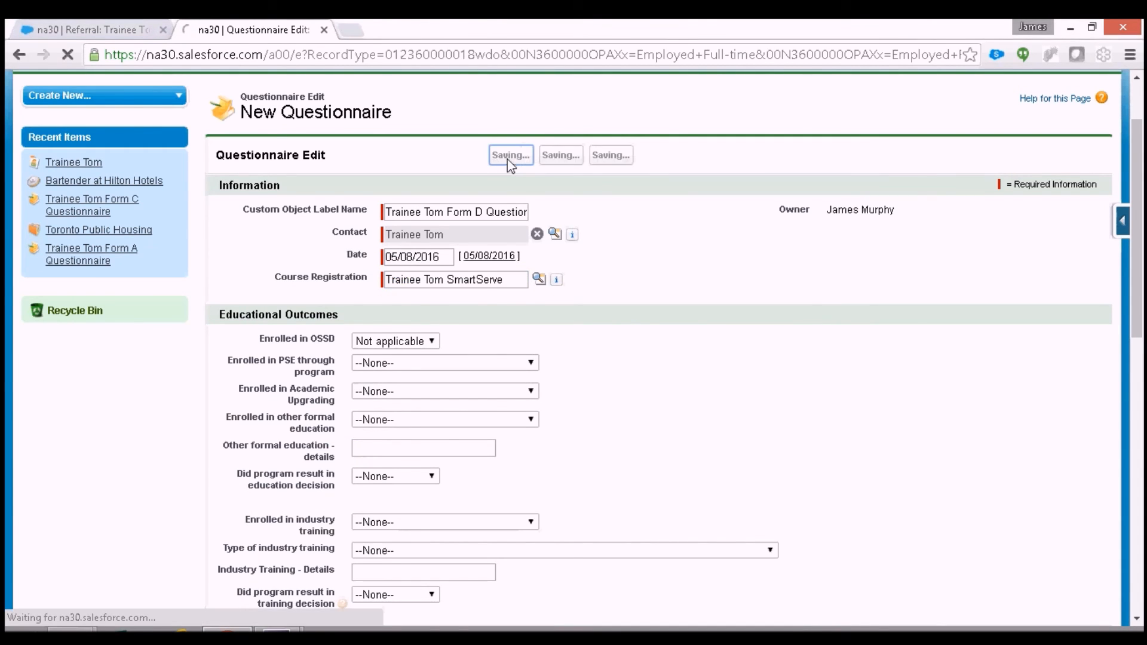
pyautogui.moveTo(395, 320)
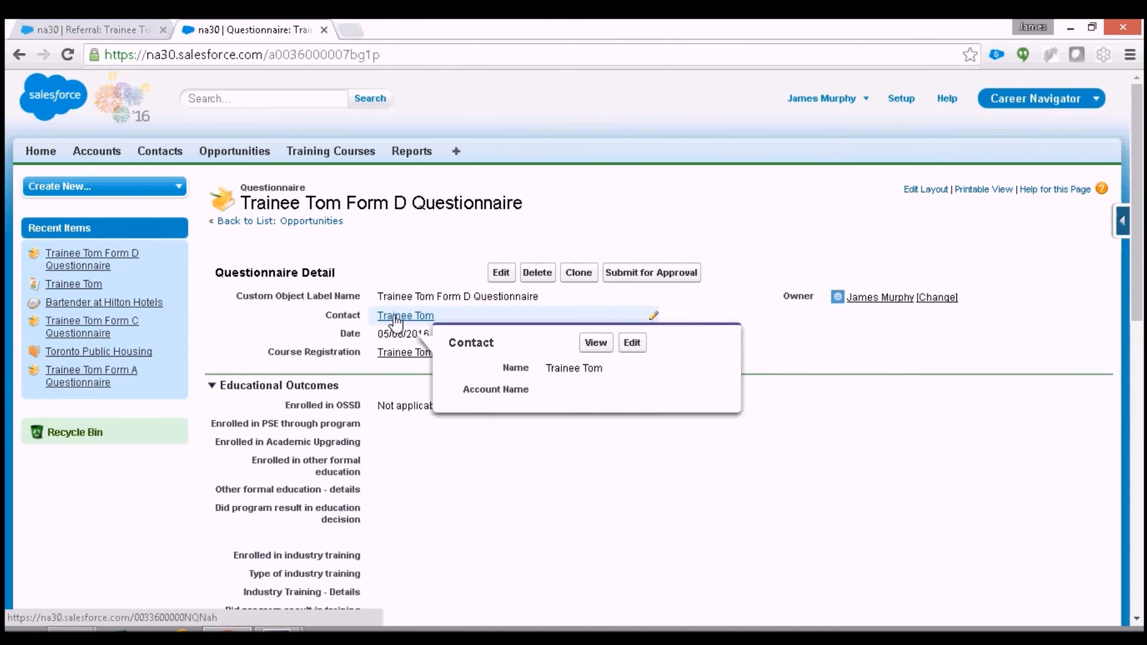
pyautogui.click(395, 321)
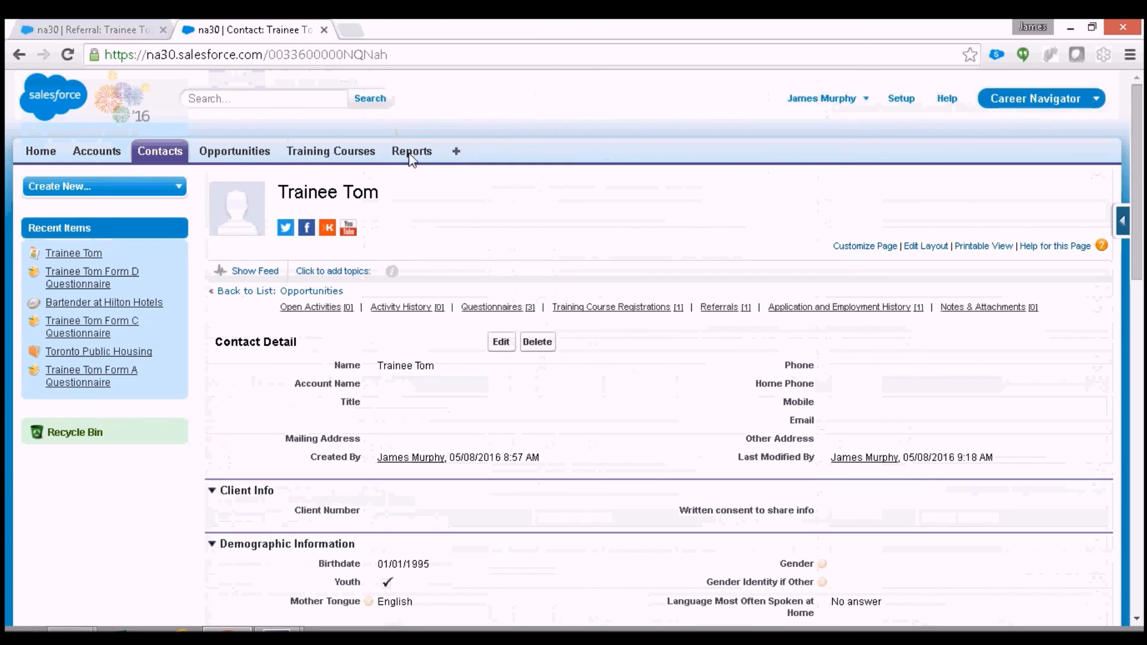